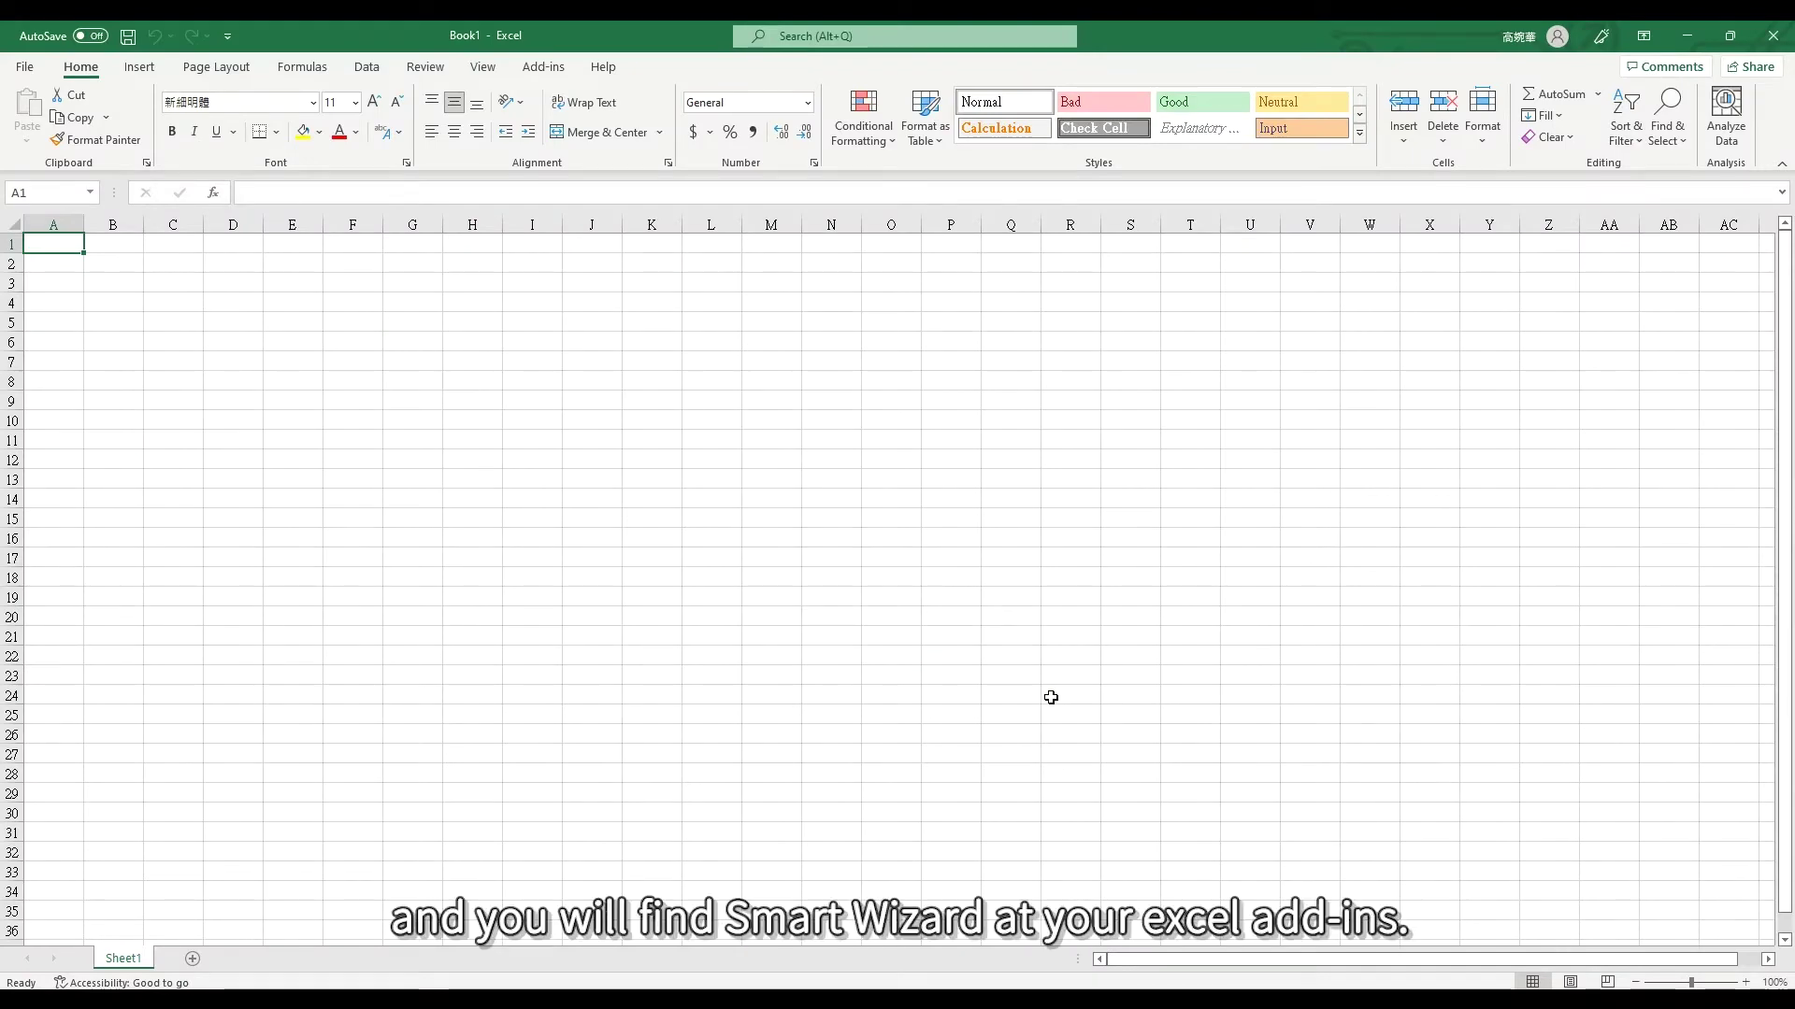
Log in to TEJ Smart Wizard from the Add-ins ribbon to open its data-query window
click(551, 67)
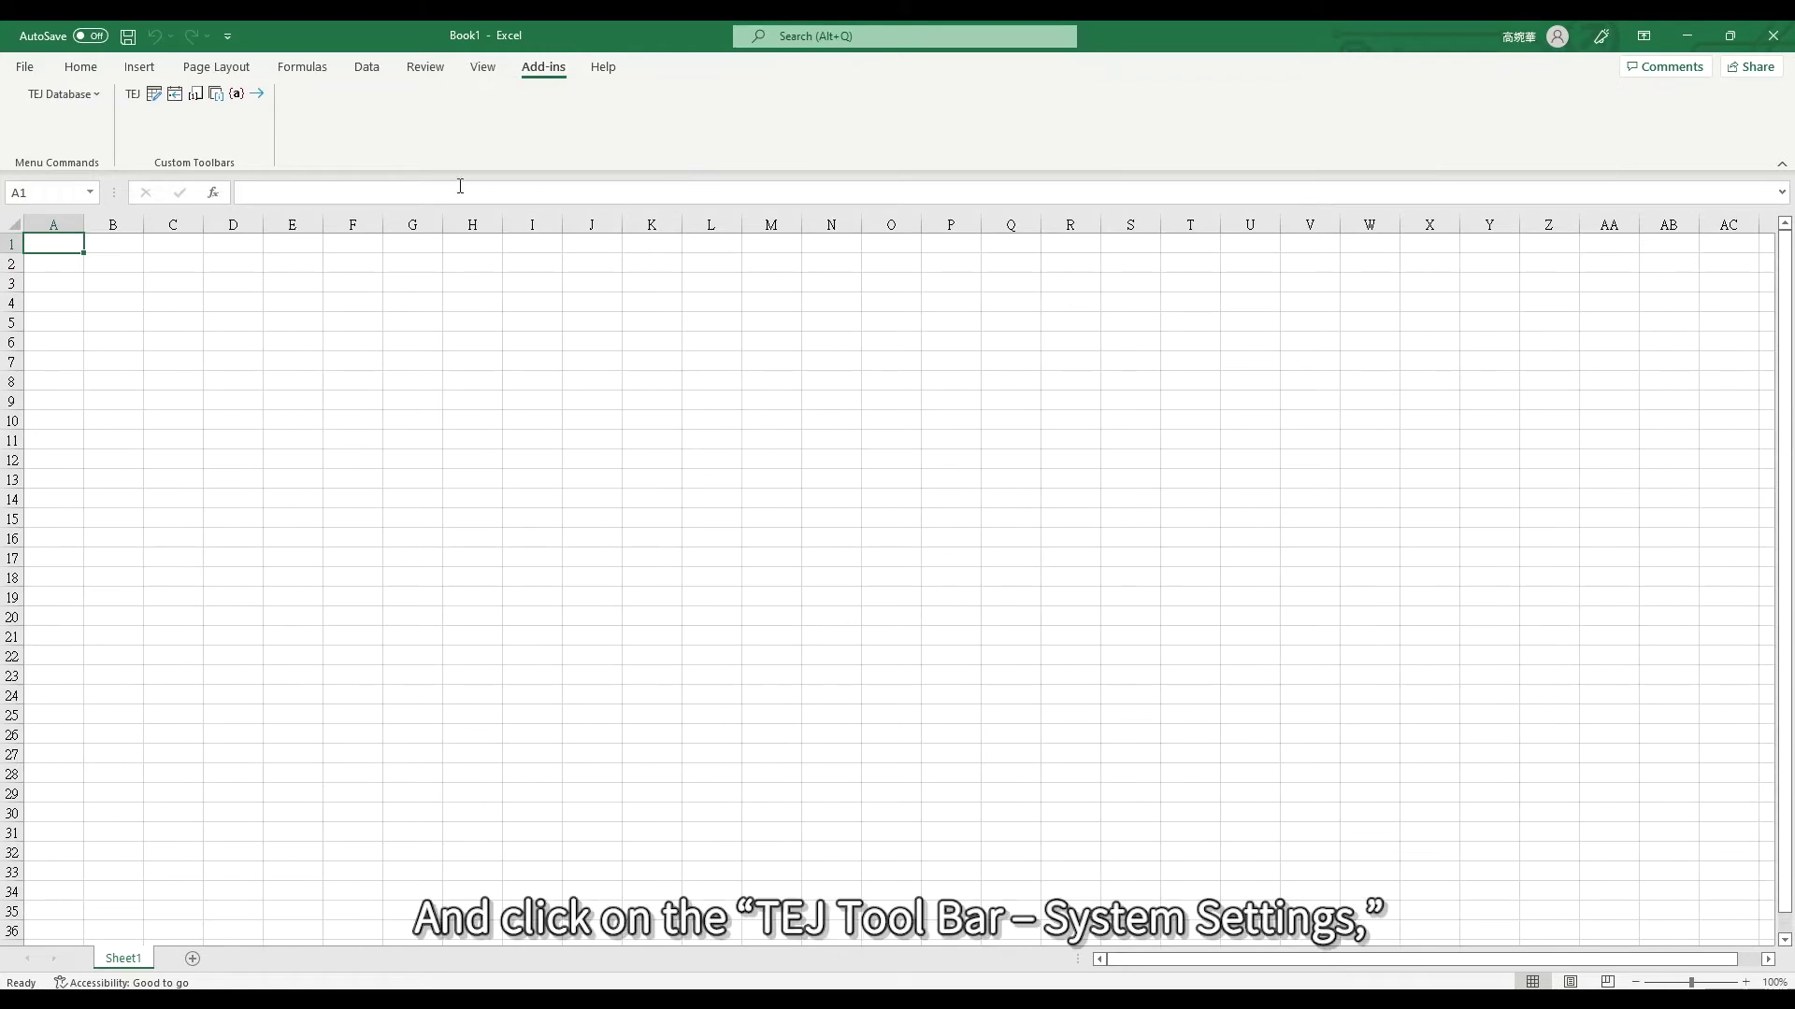
click(155, 96)
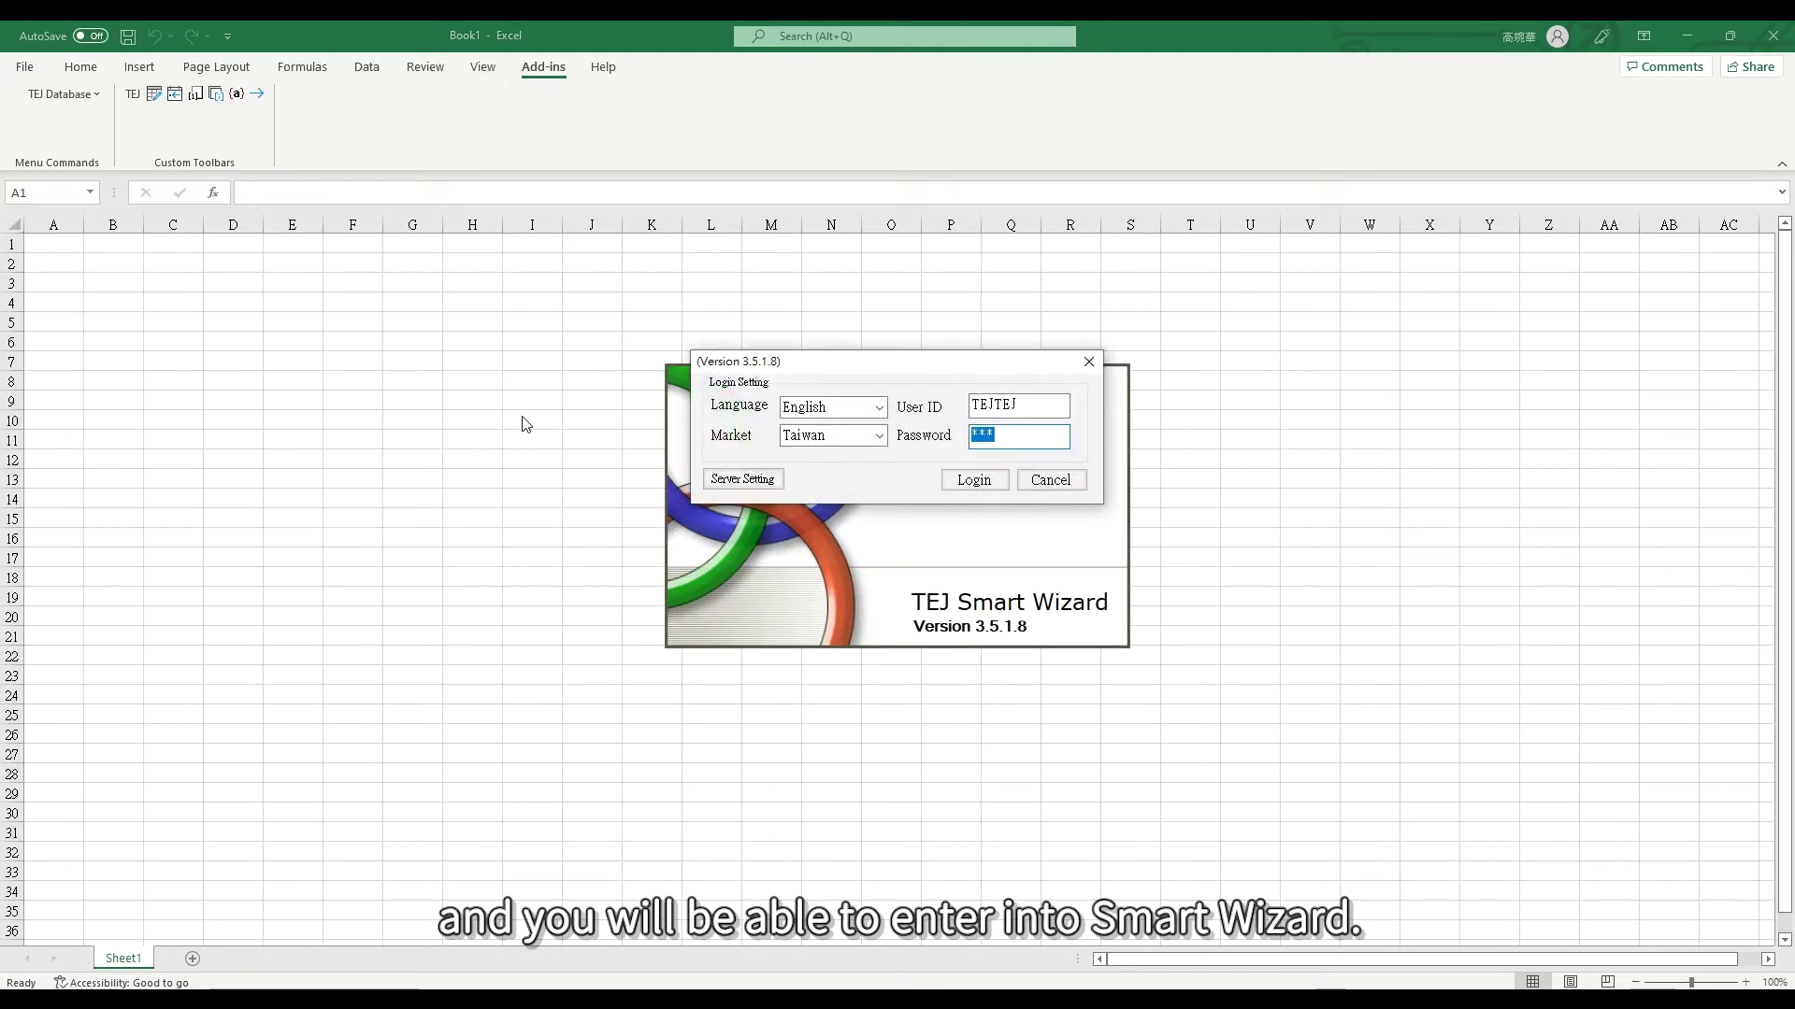
click(968, 494)
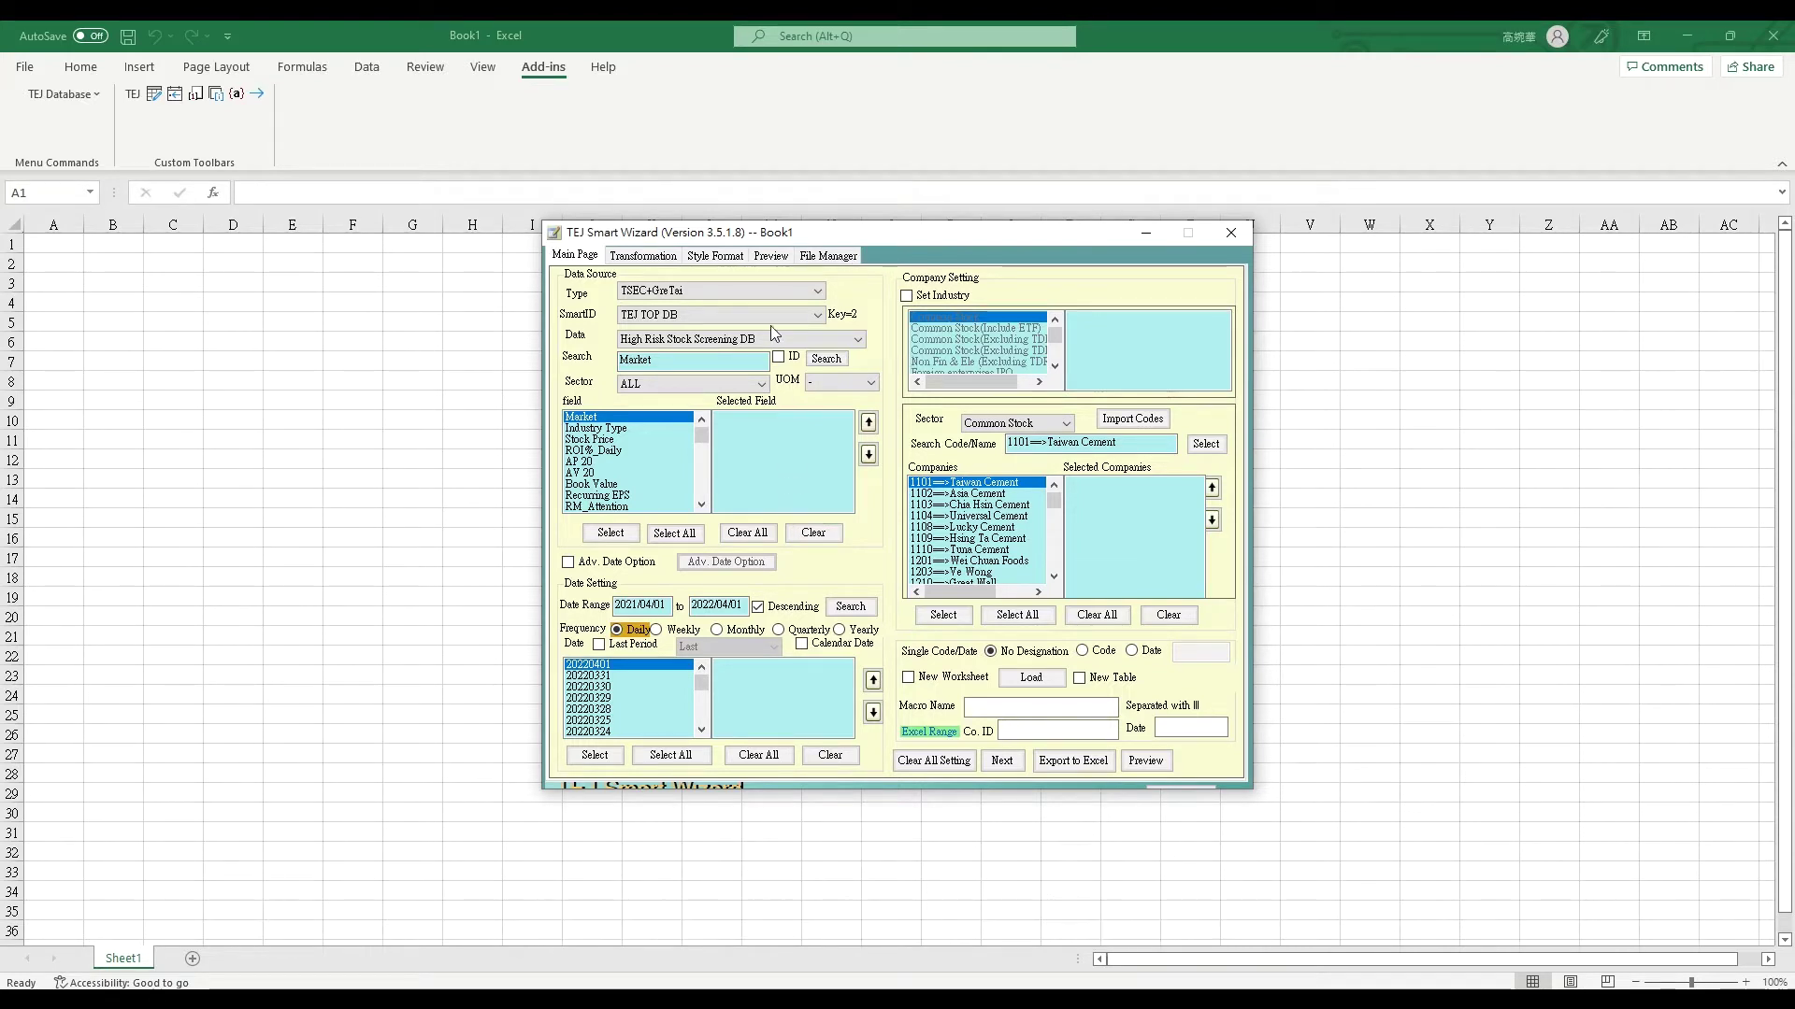
Pick type TSEC, the TEJ IFRS Finance-New Accounting Principle database, and IFRS_TEJ Consolidated First(Acc)-ALL data
click(785, 291)
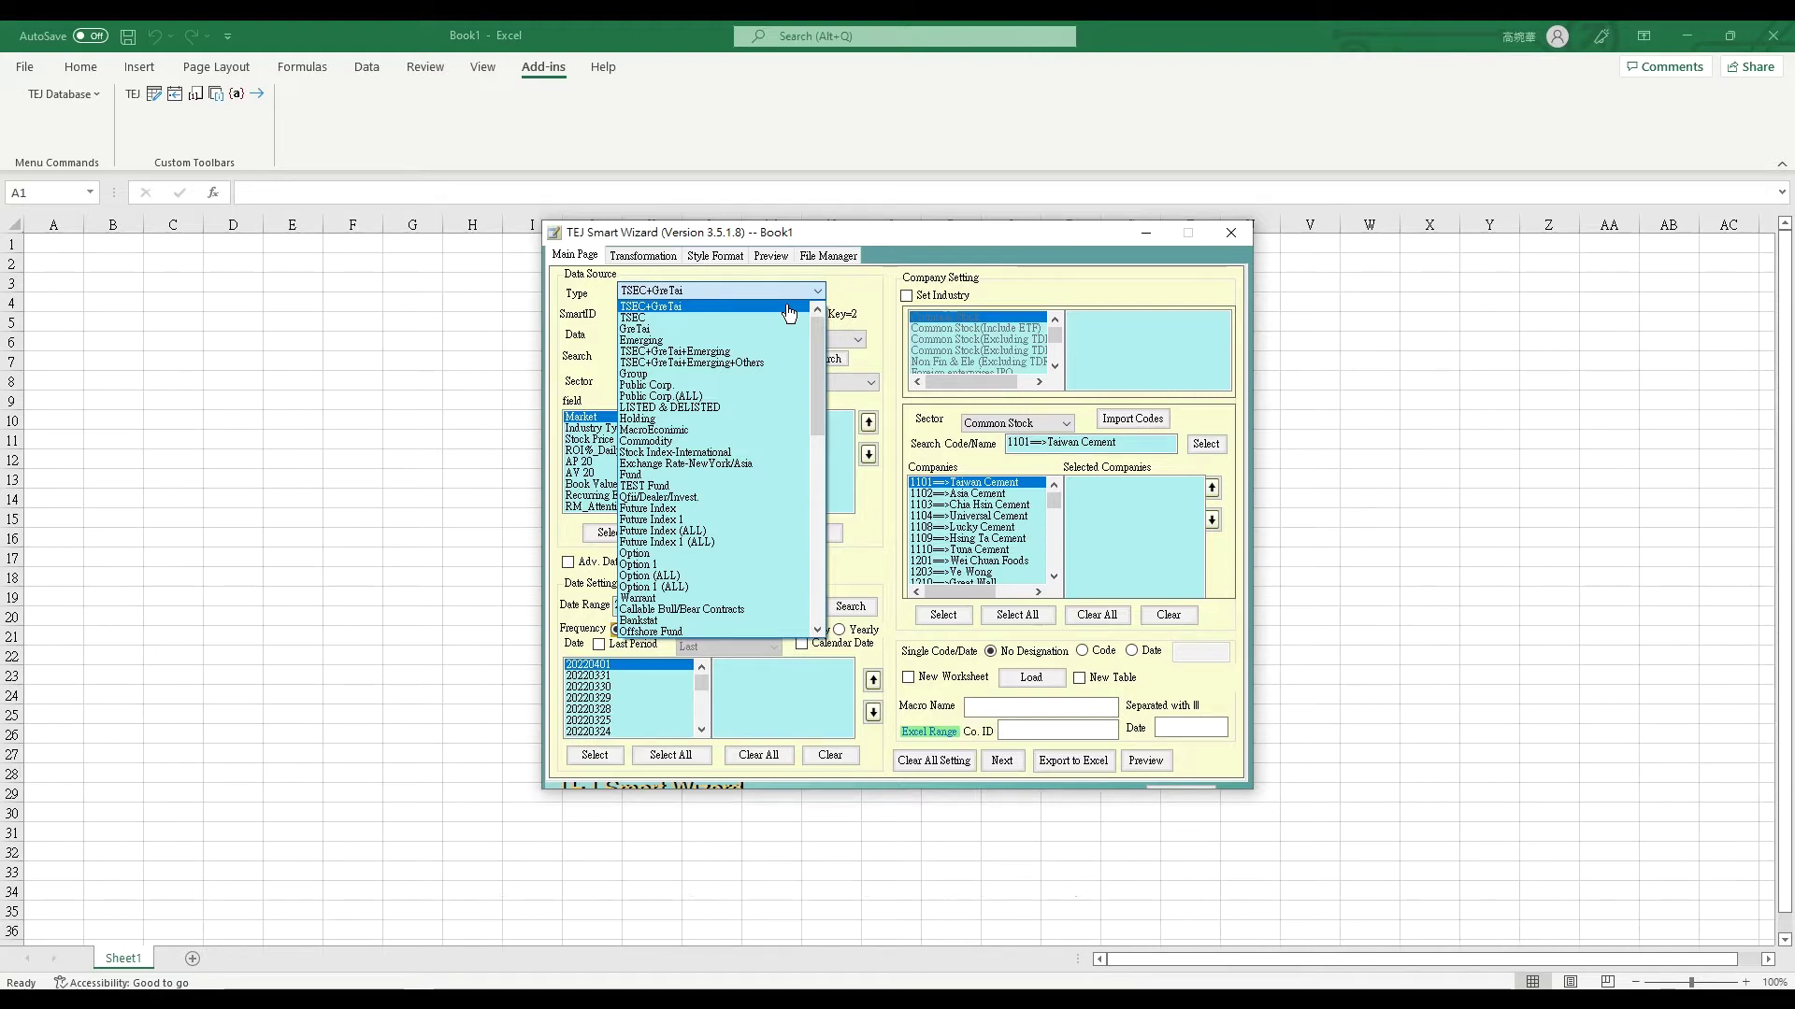
click(766, 319)
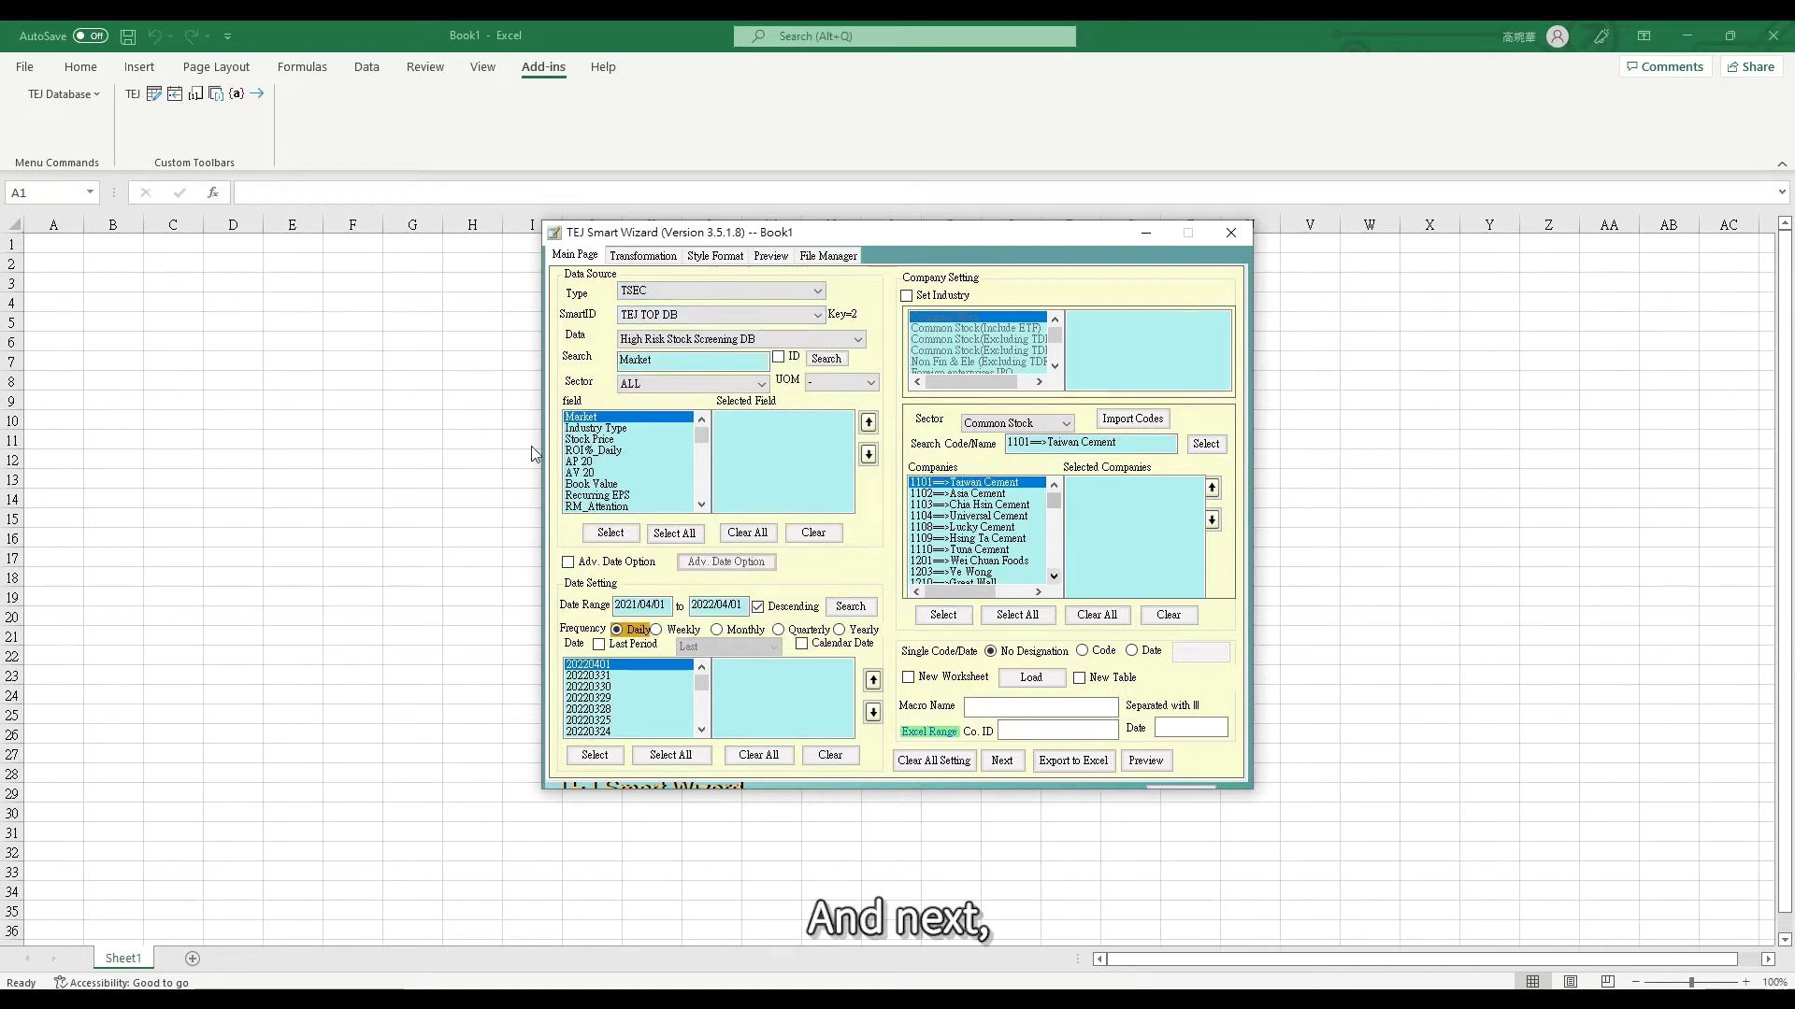
click(695, 316)
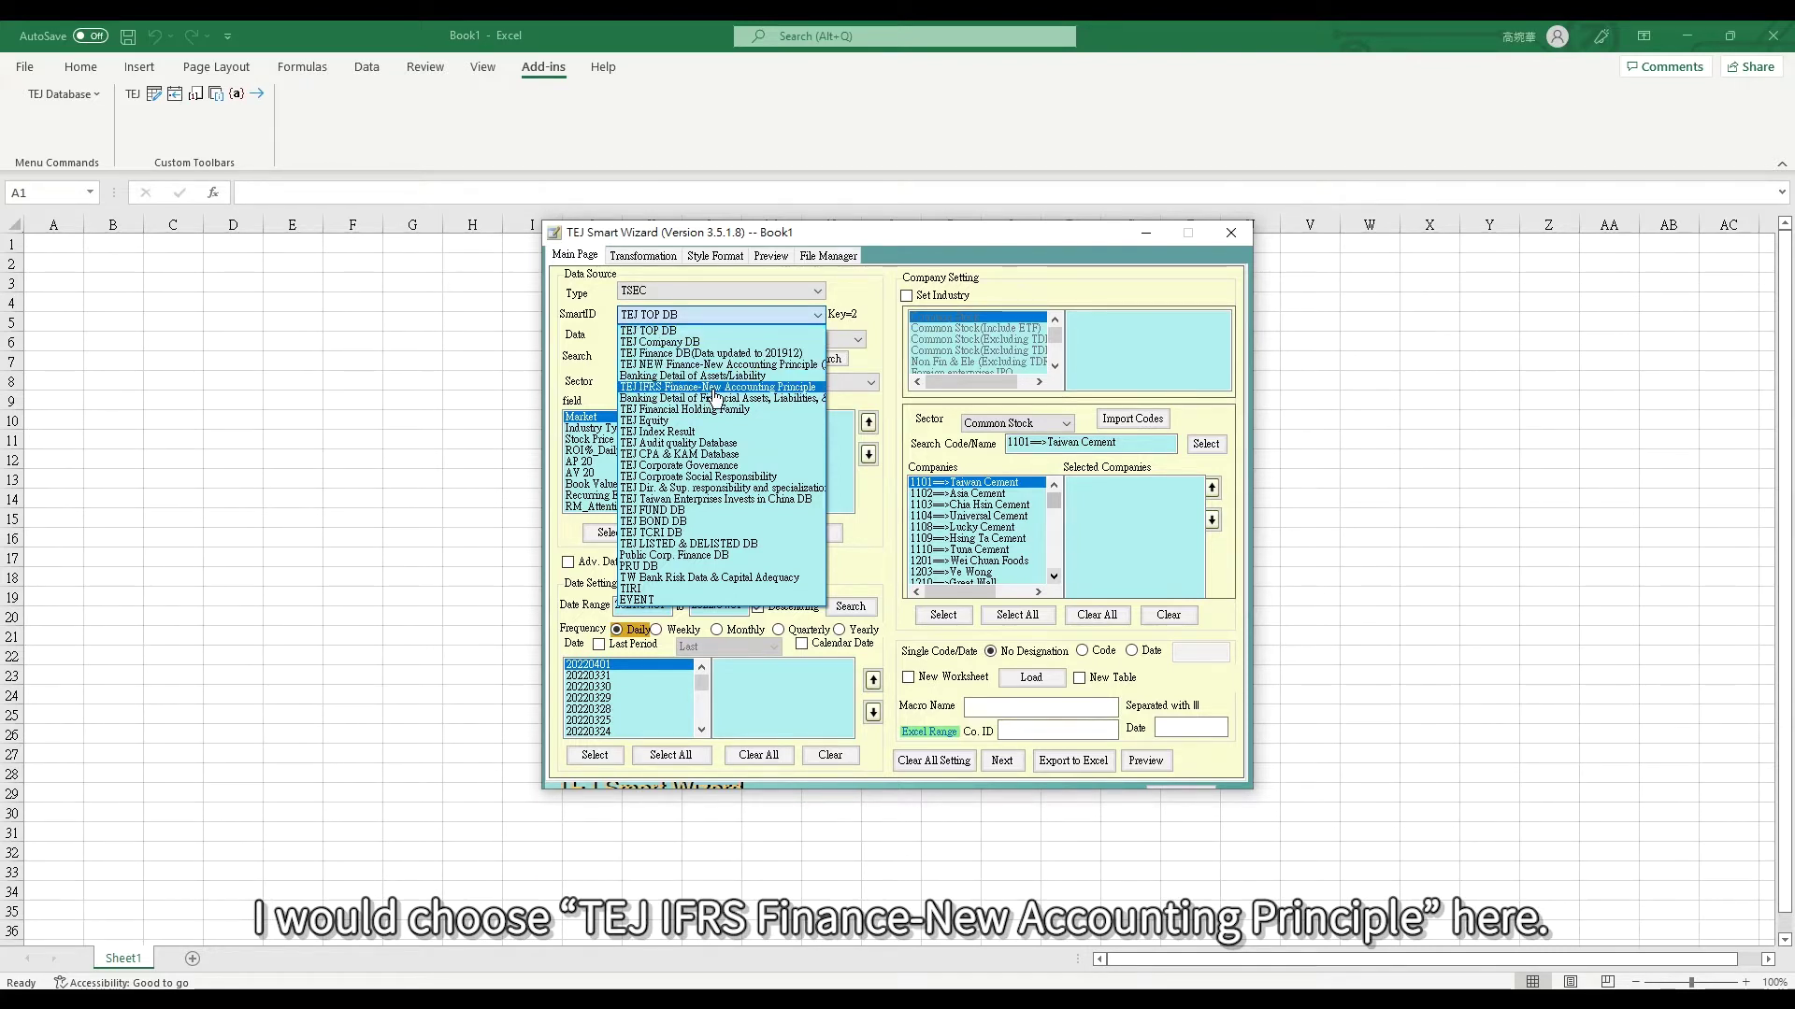
click(715, 387)
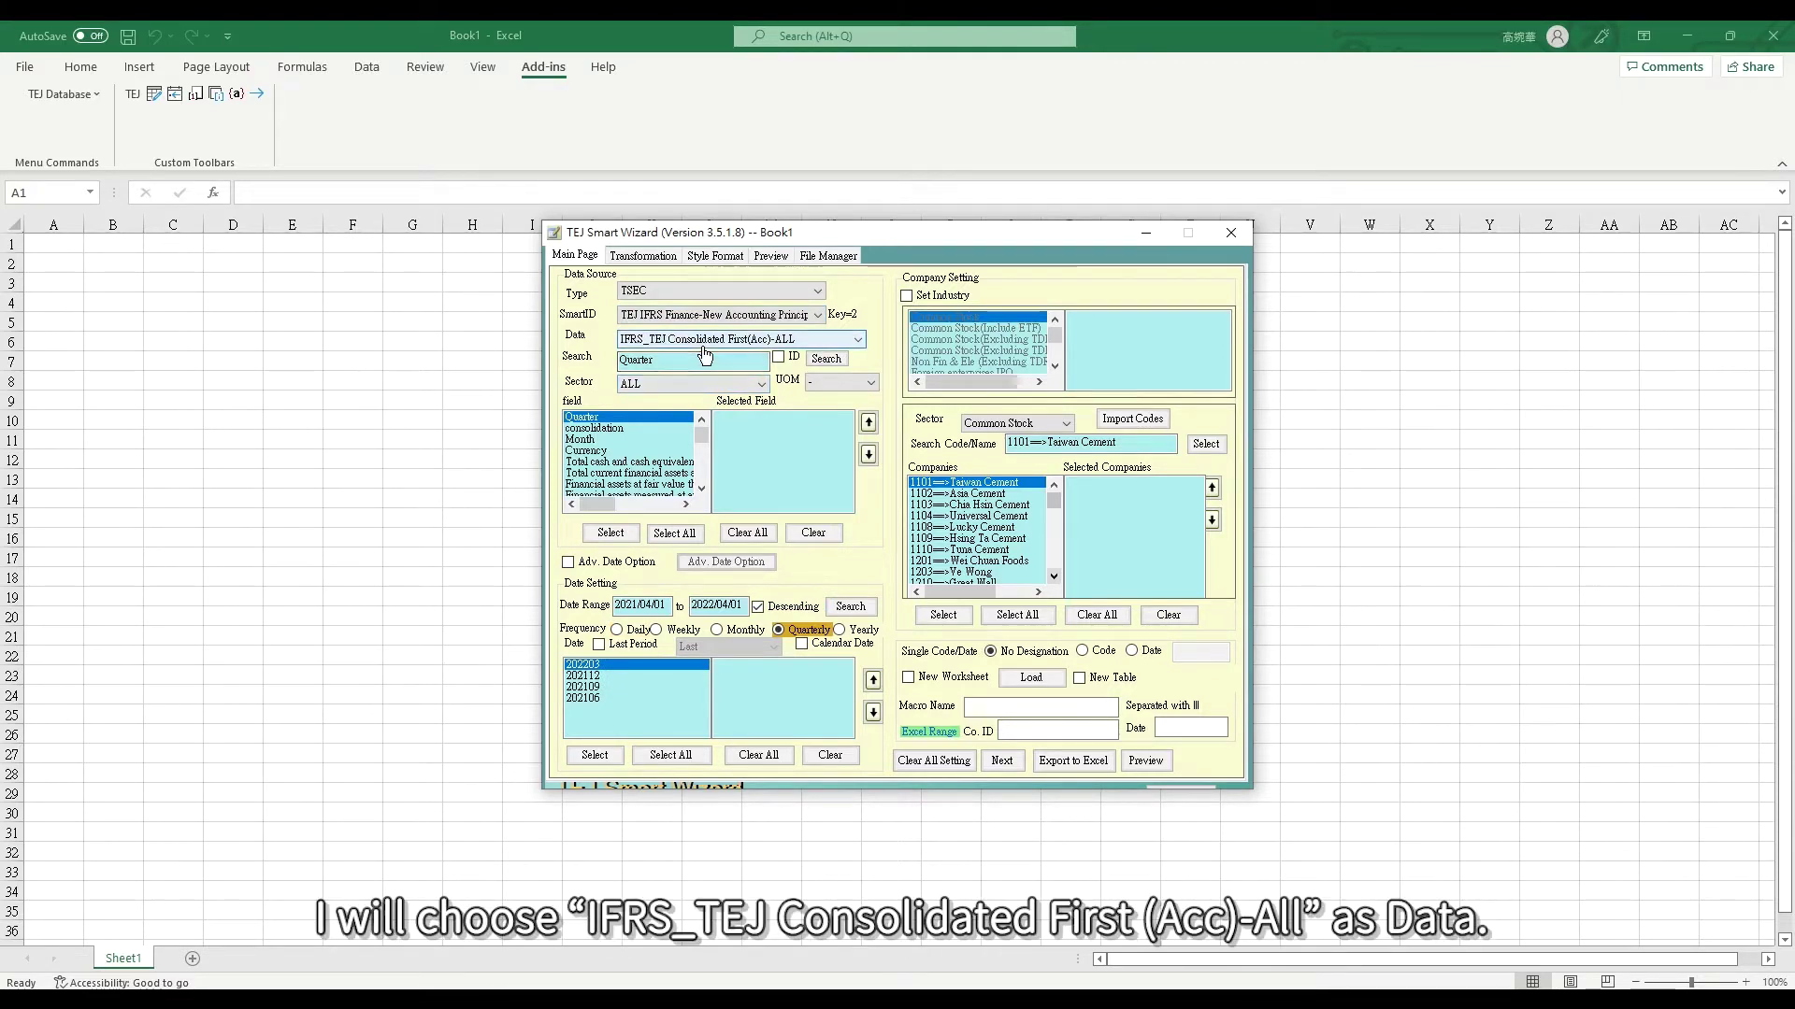
click(708, 342)
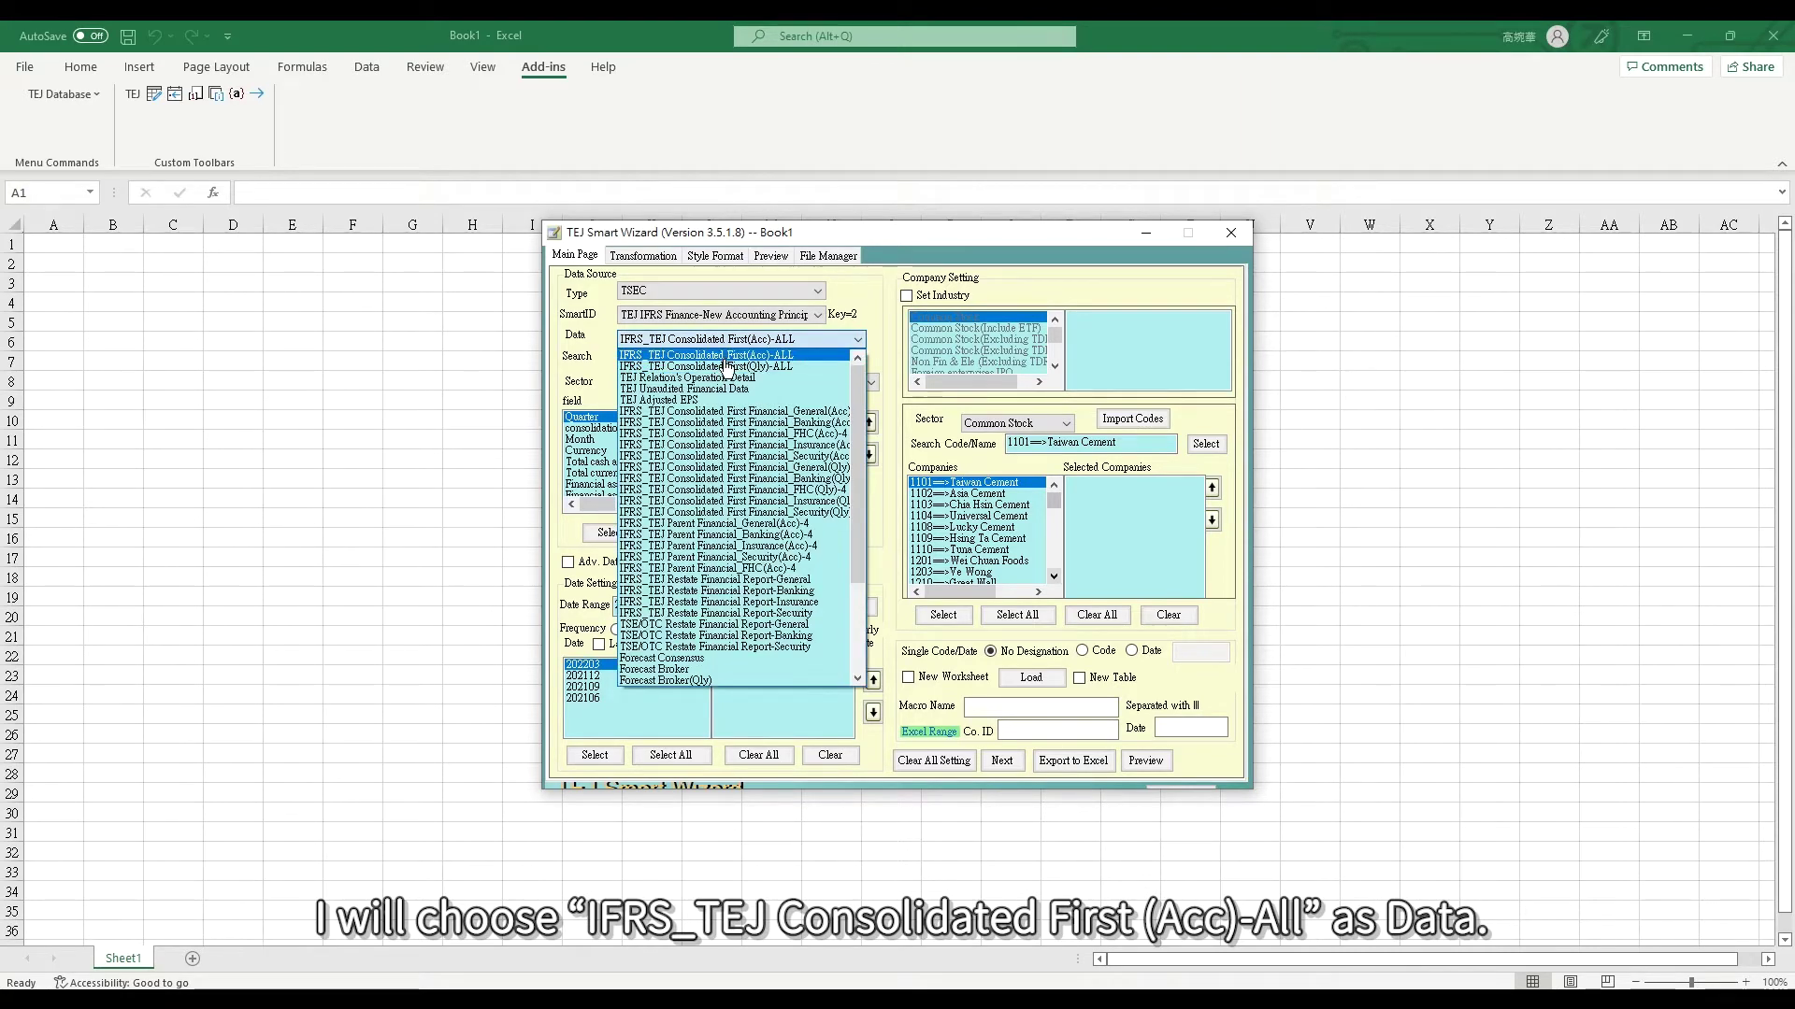
click(725, 356)
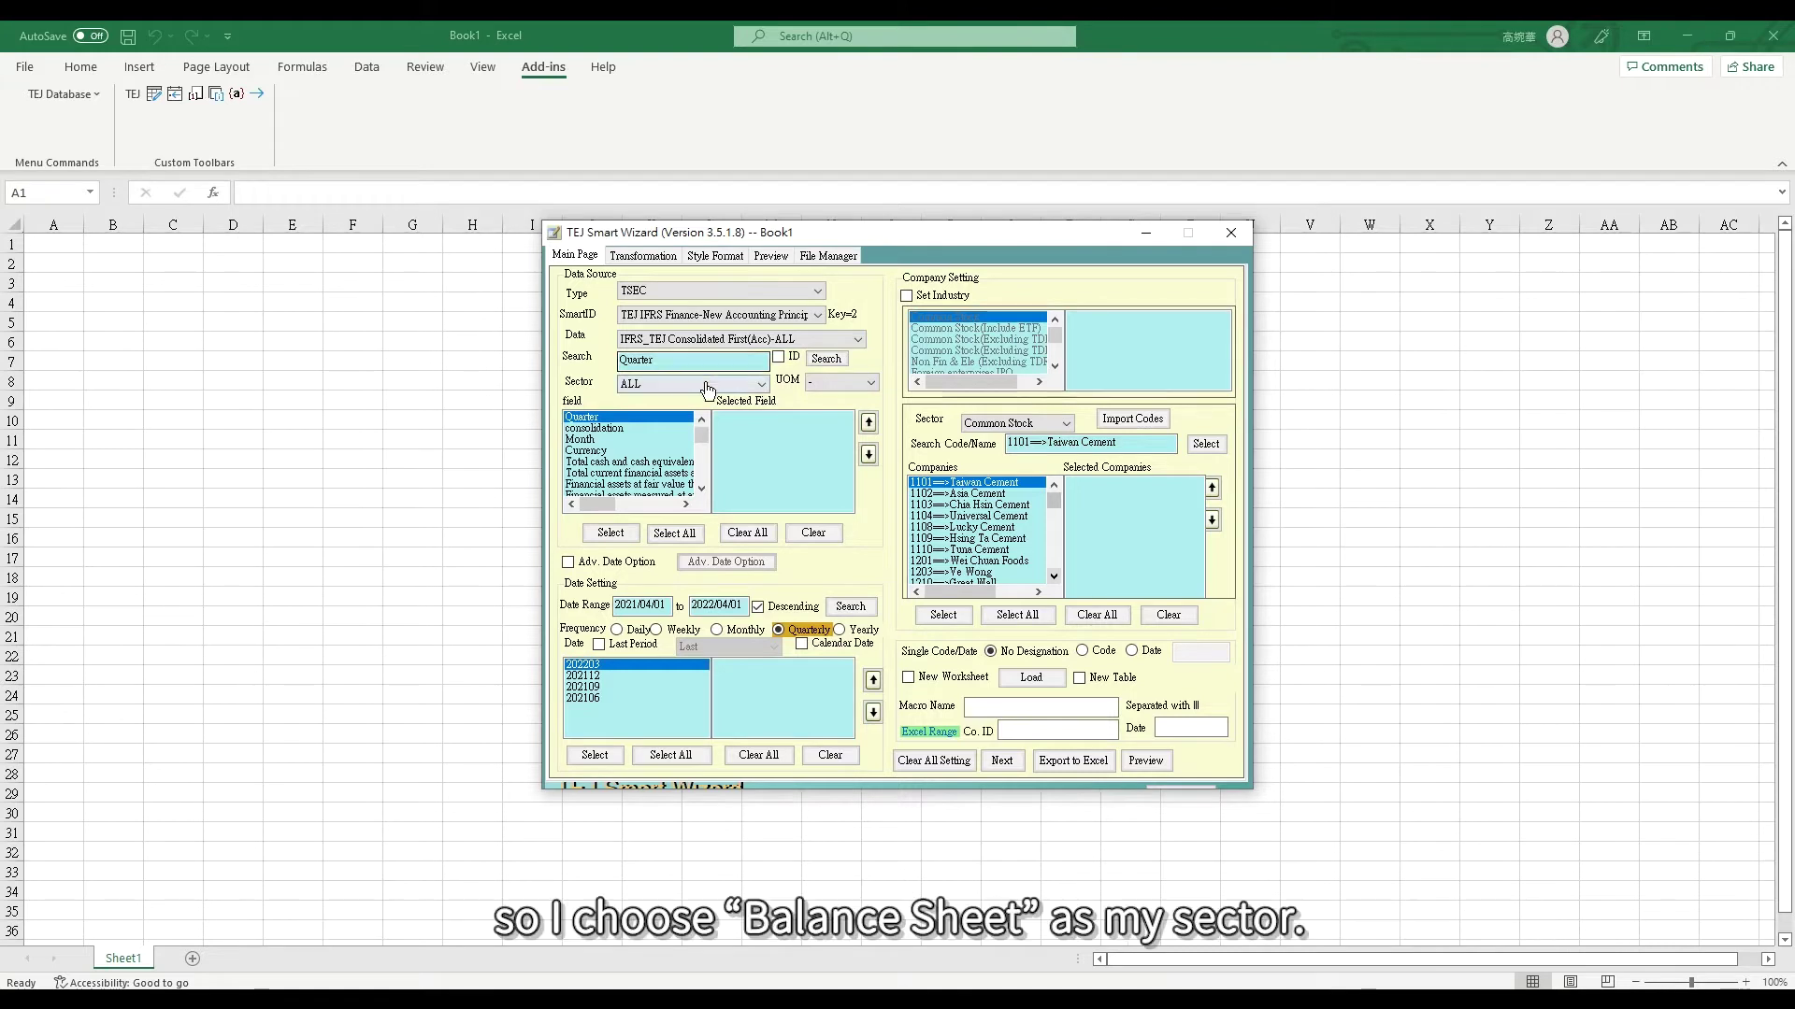
Filter to Balance Sheet and add Total cash and cash equivalents and Accounts & notes receivable
click(710, 388)
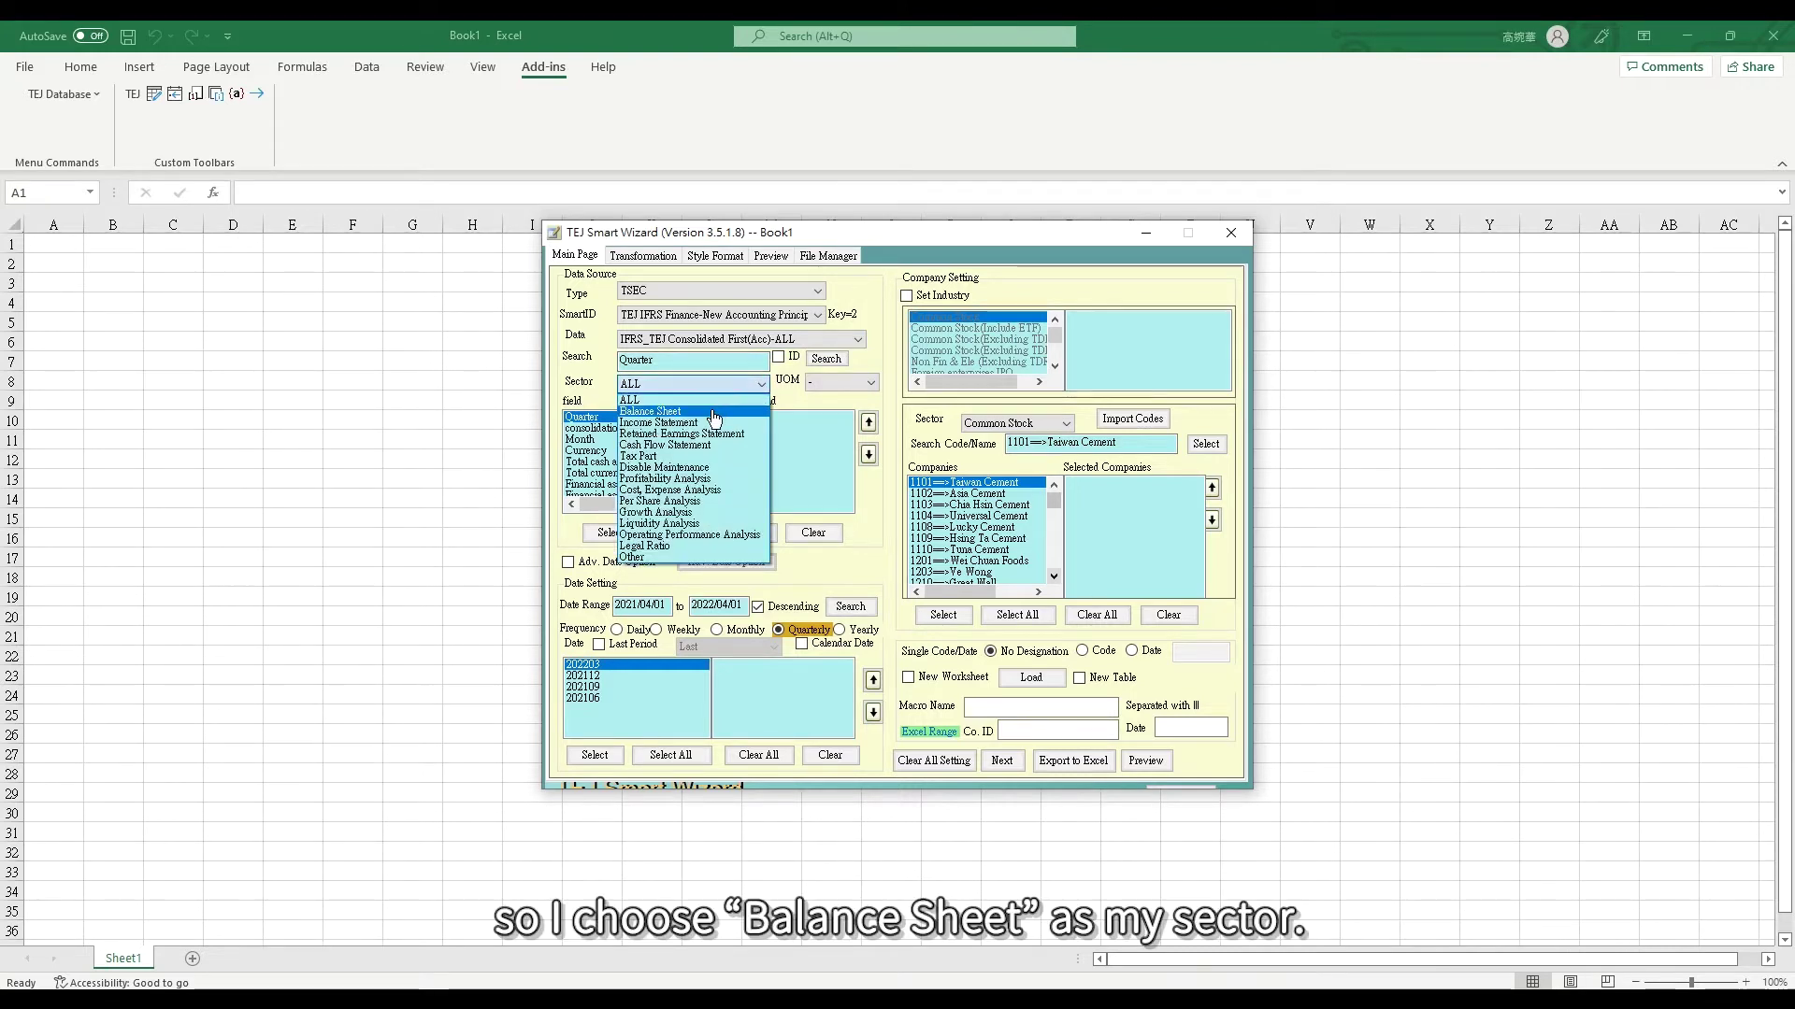
click(715, 412)
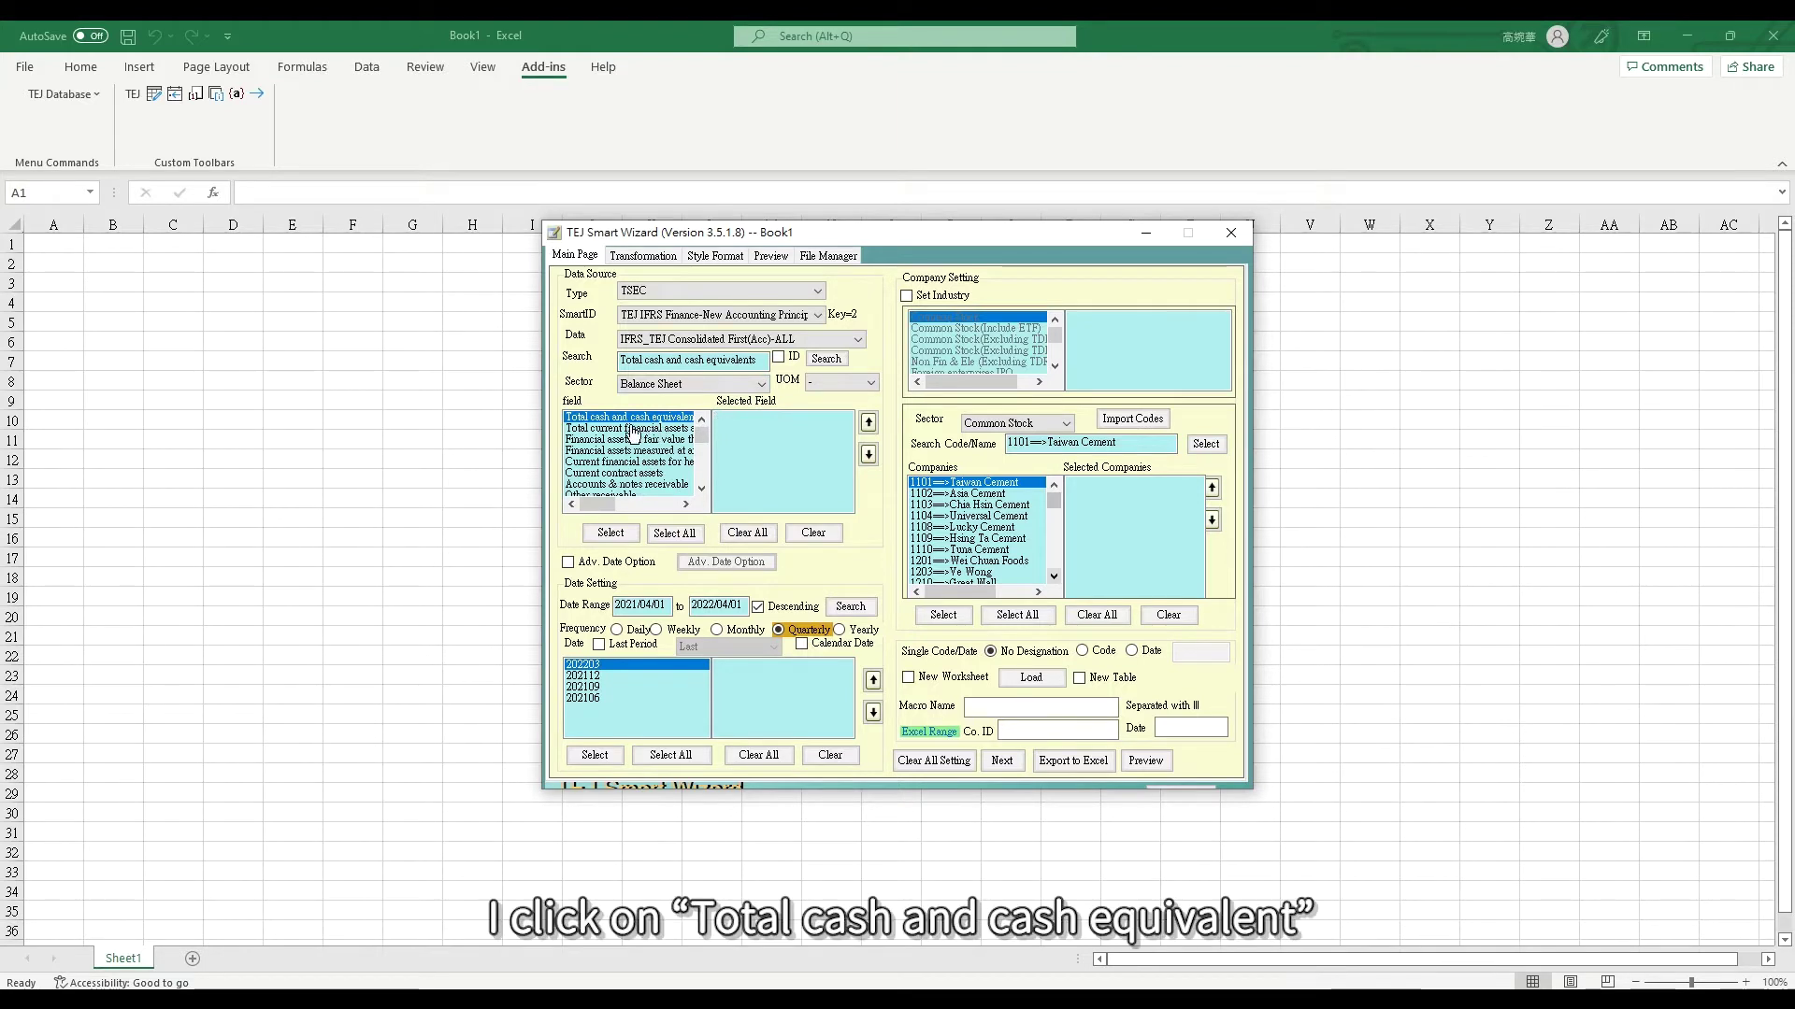
ctrl+click(626, 484)
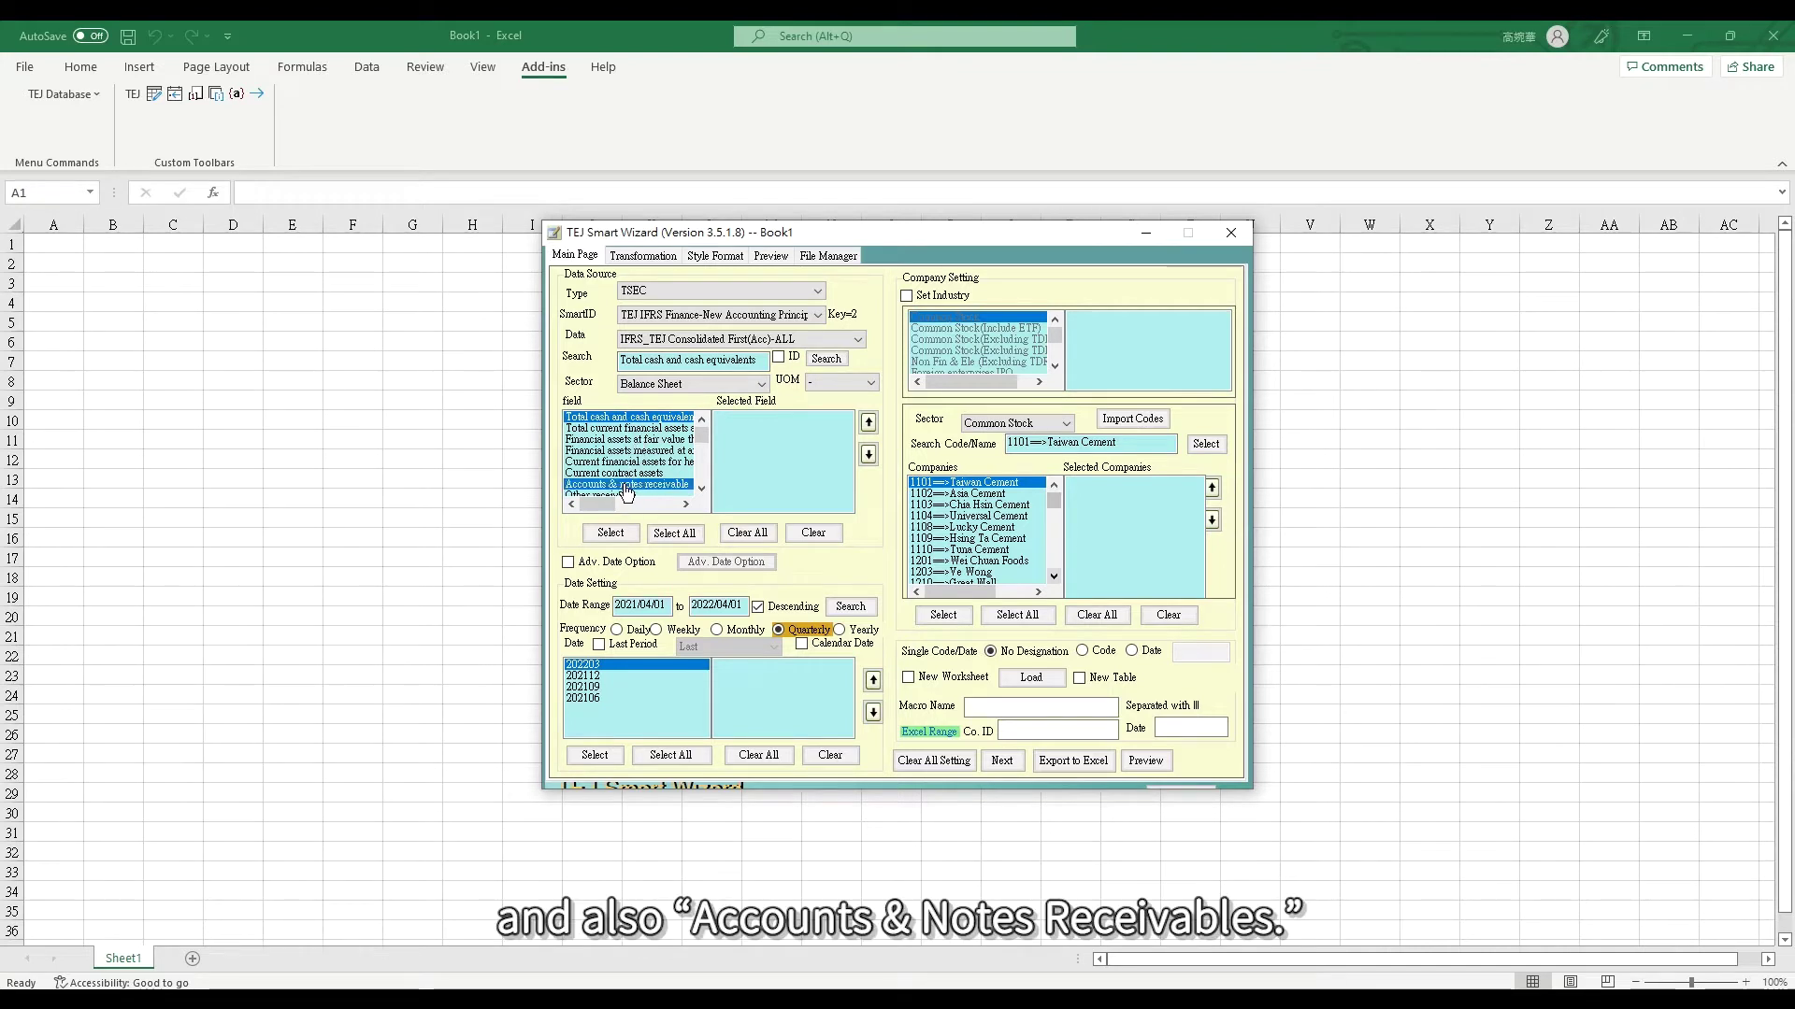
click(612, 533)
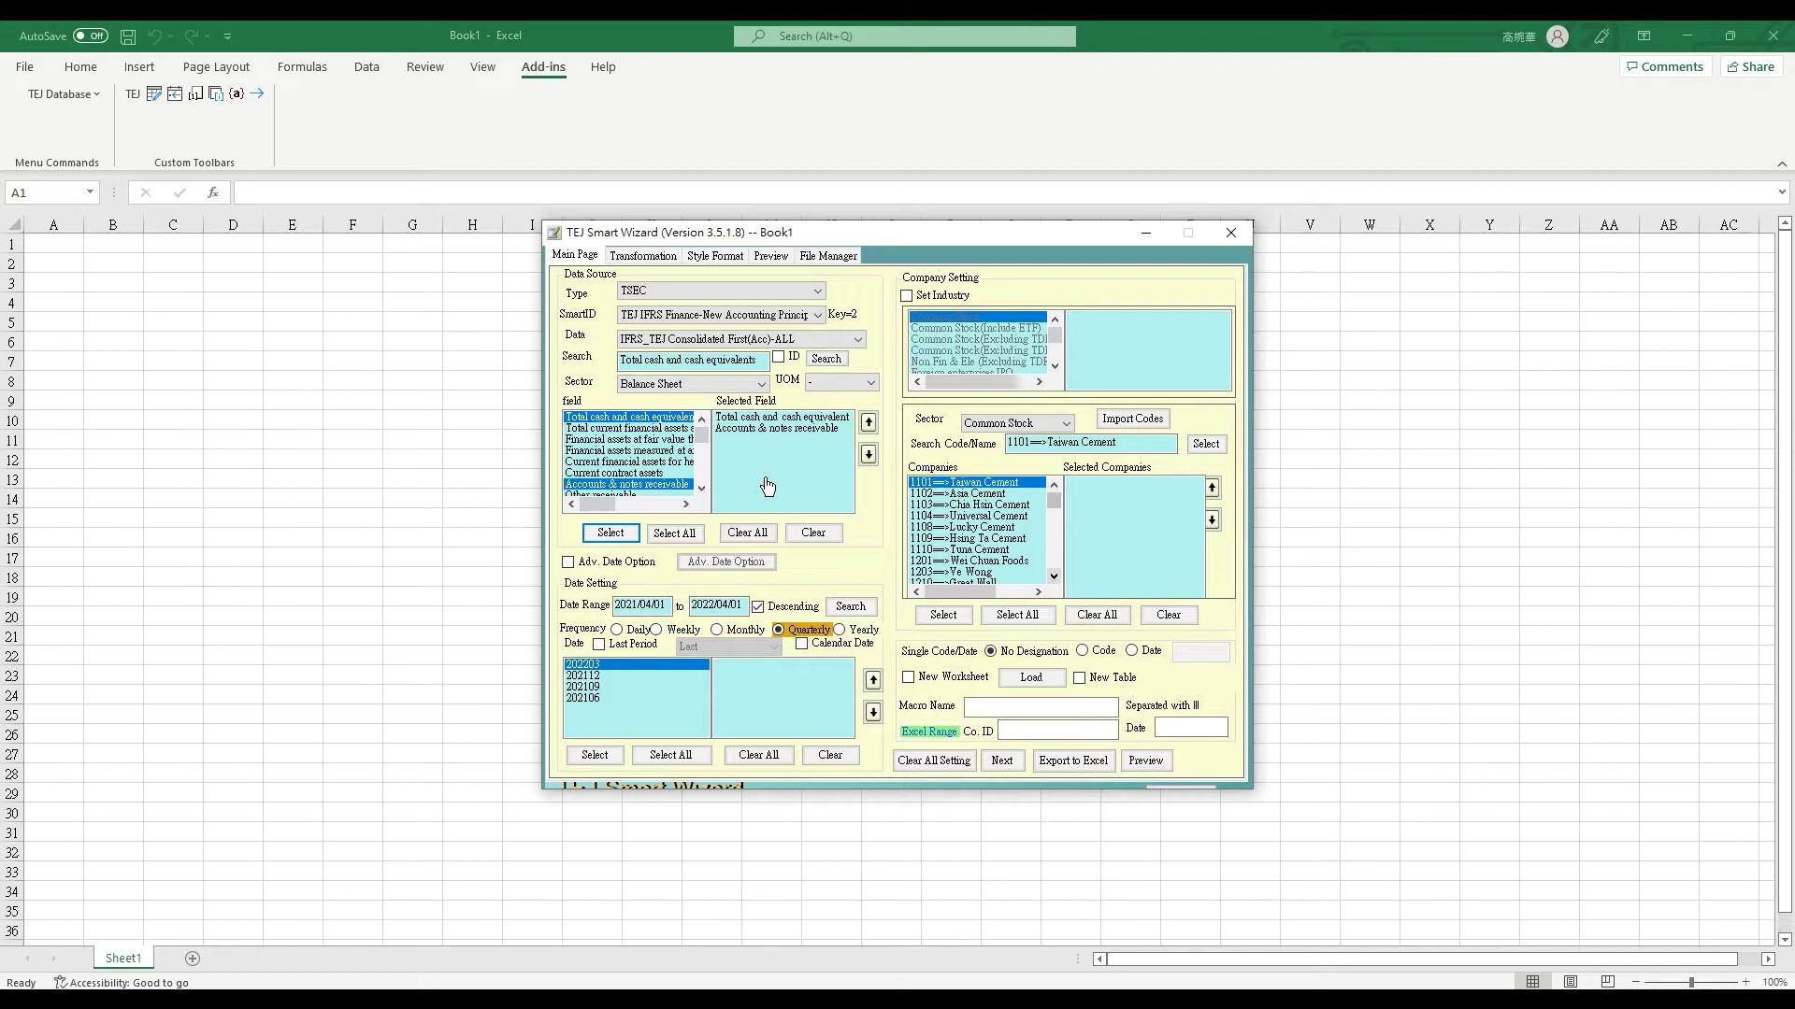
Reset the sector filter to ALL and highlight the field search text for replacement
drag(764, 360, 606, 369)
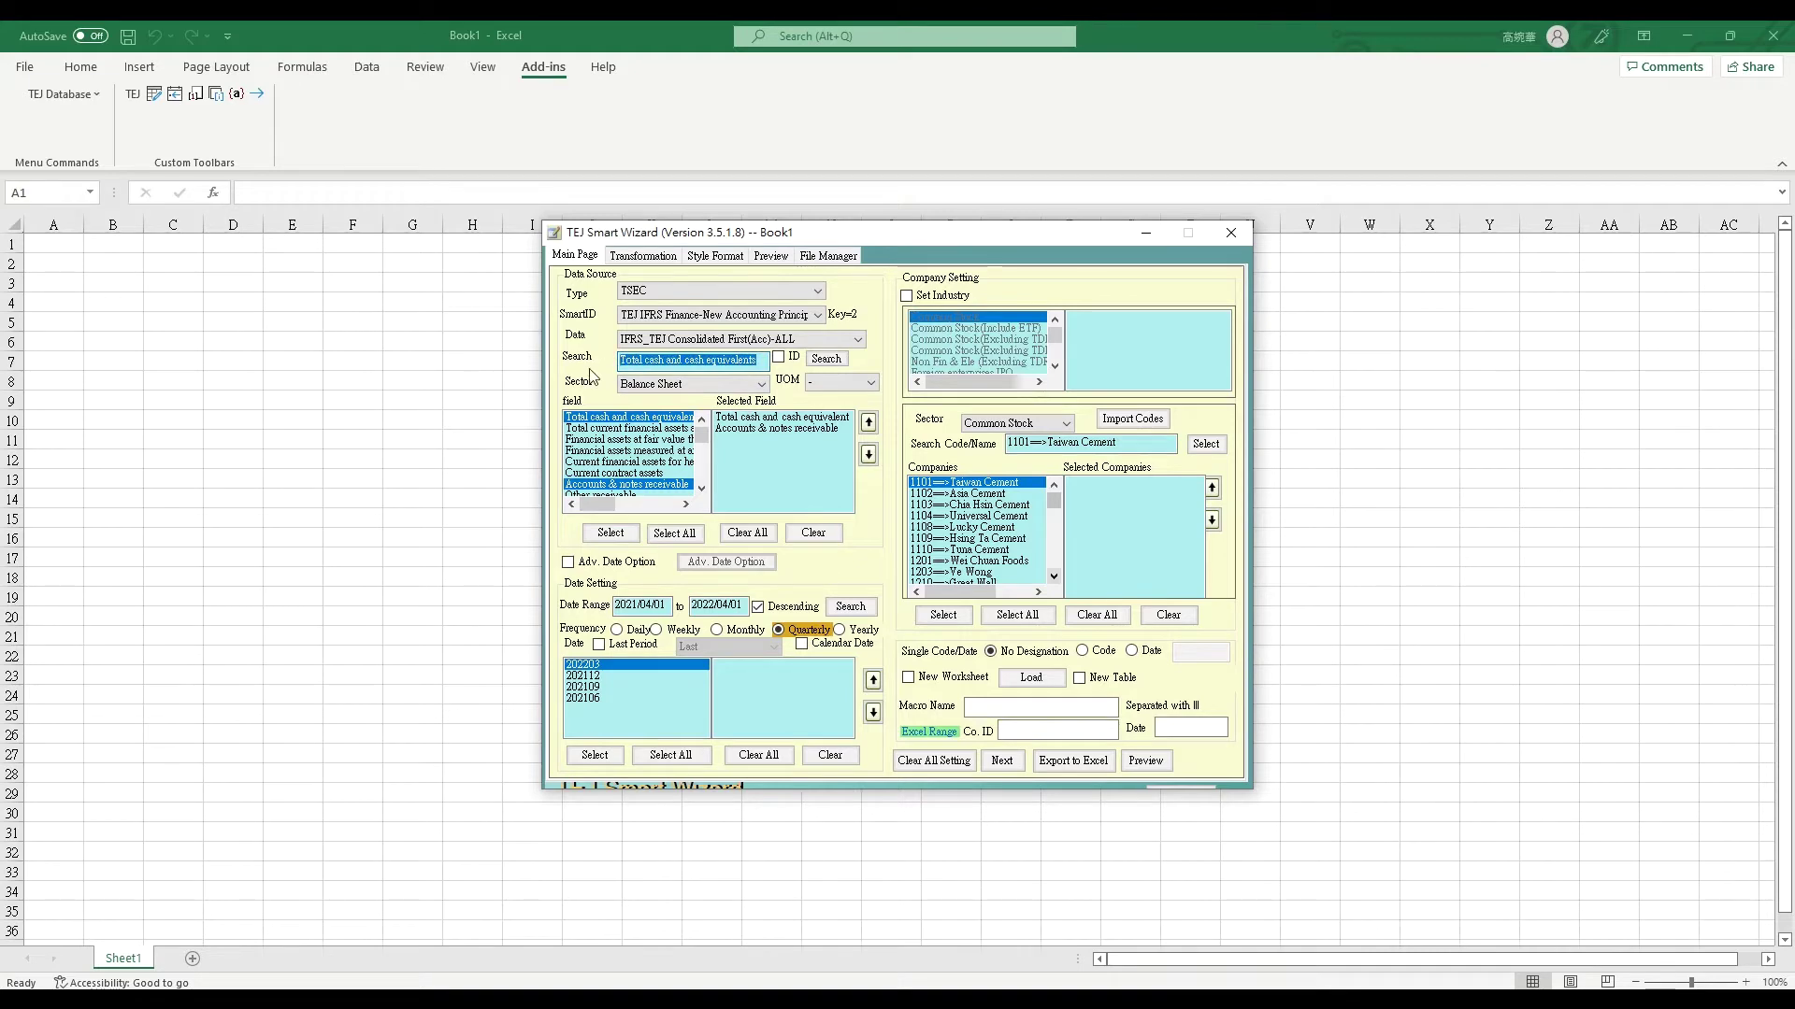
click(716, 383)
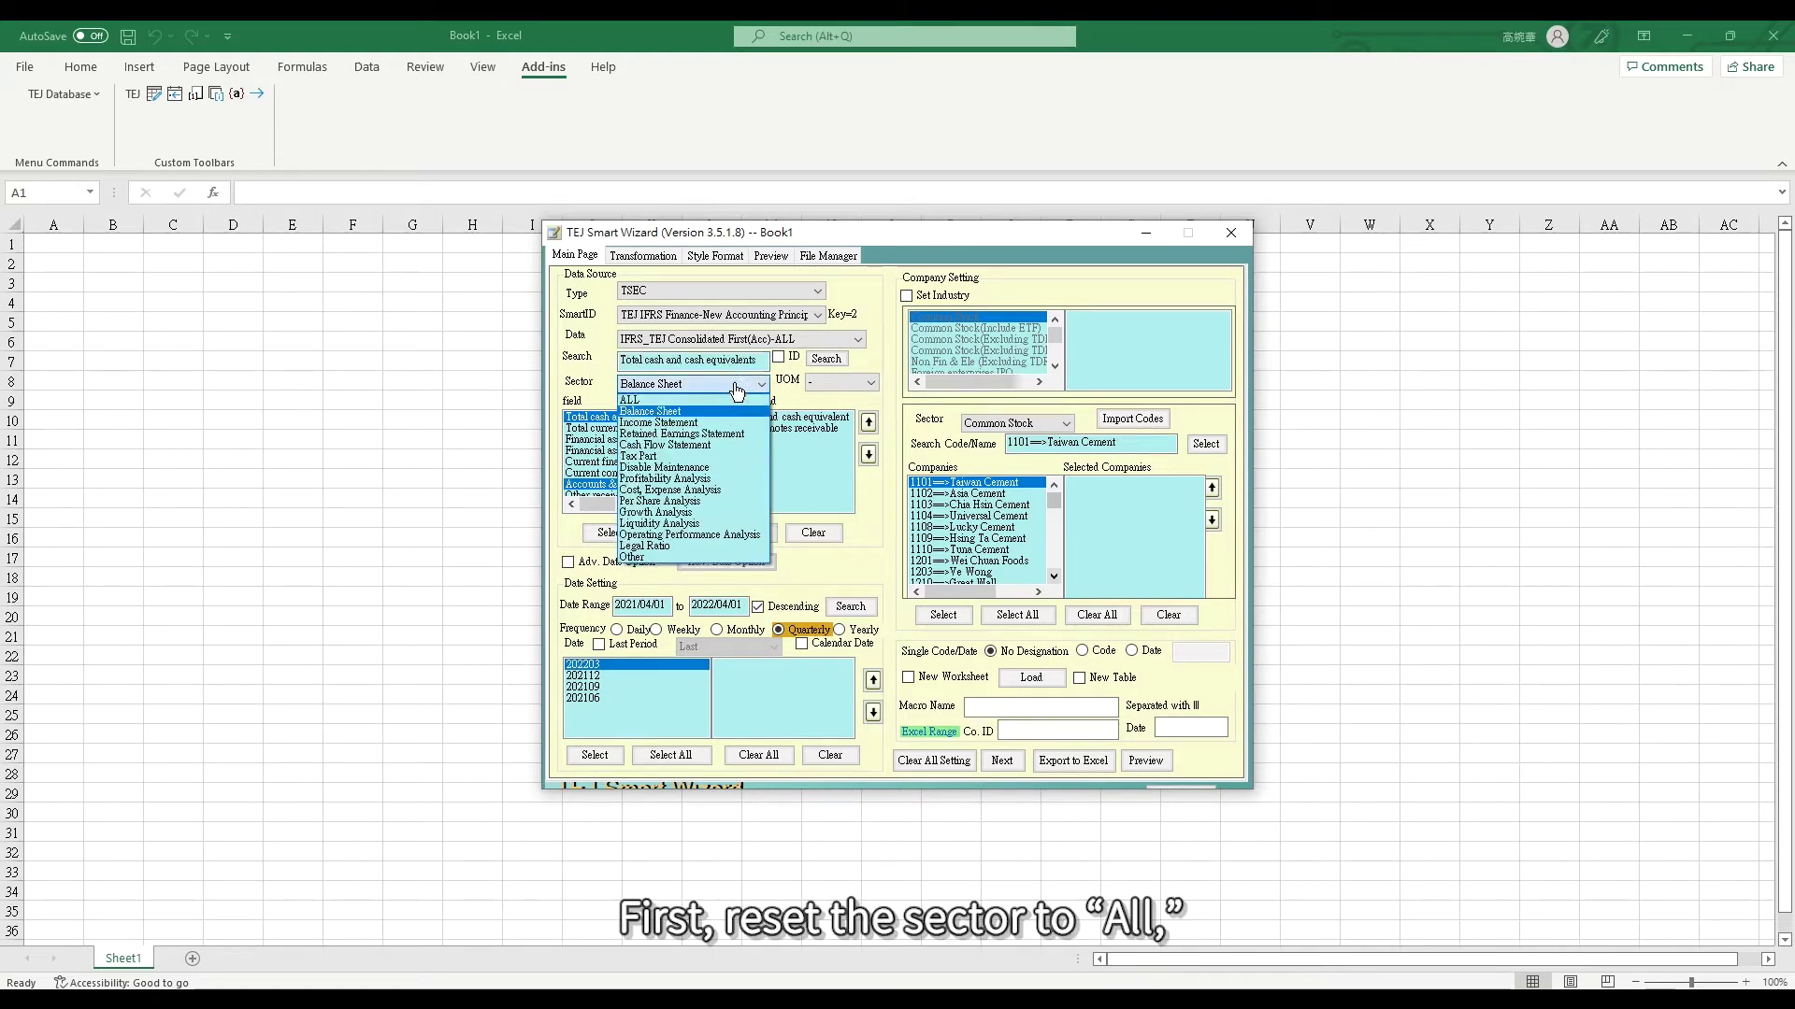
click(711, 402)
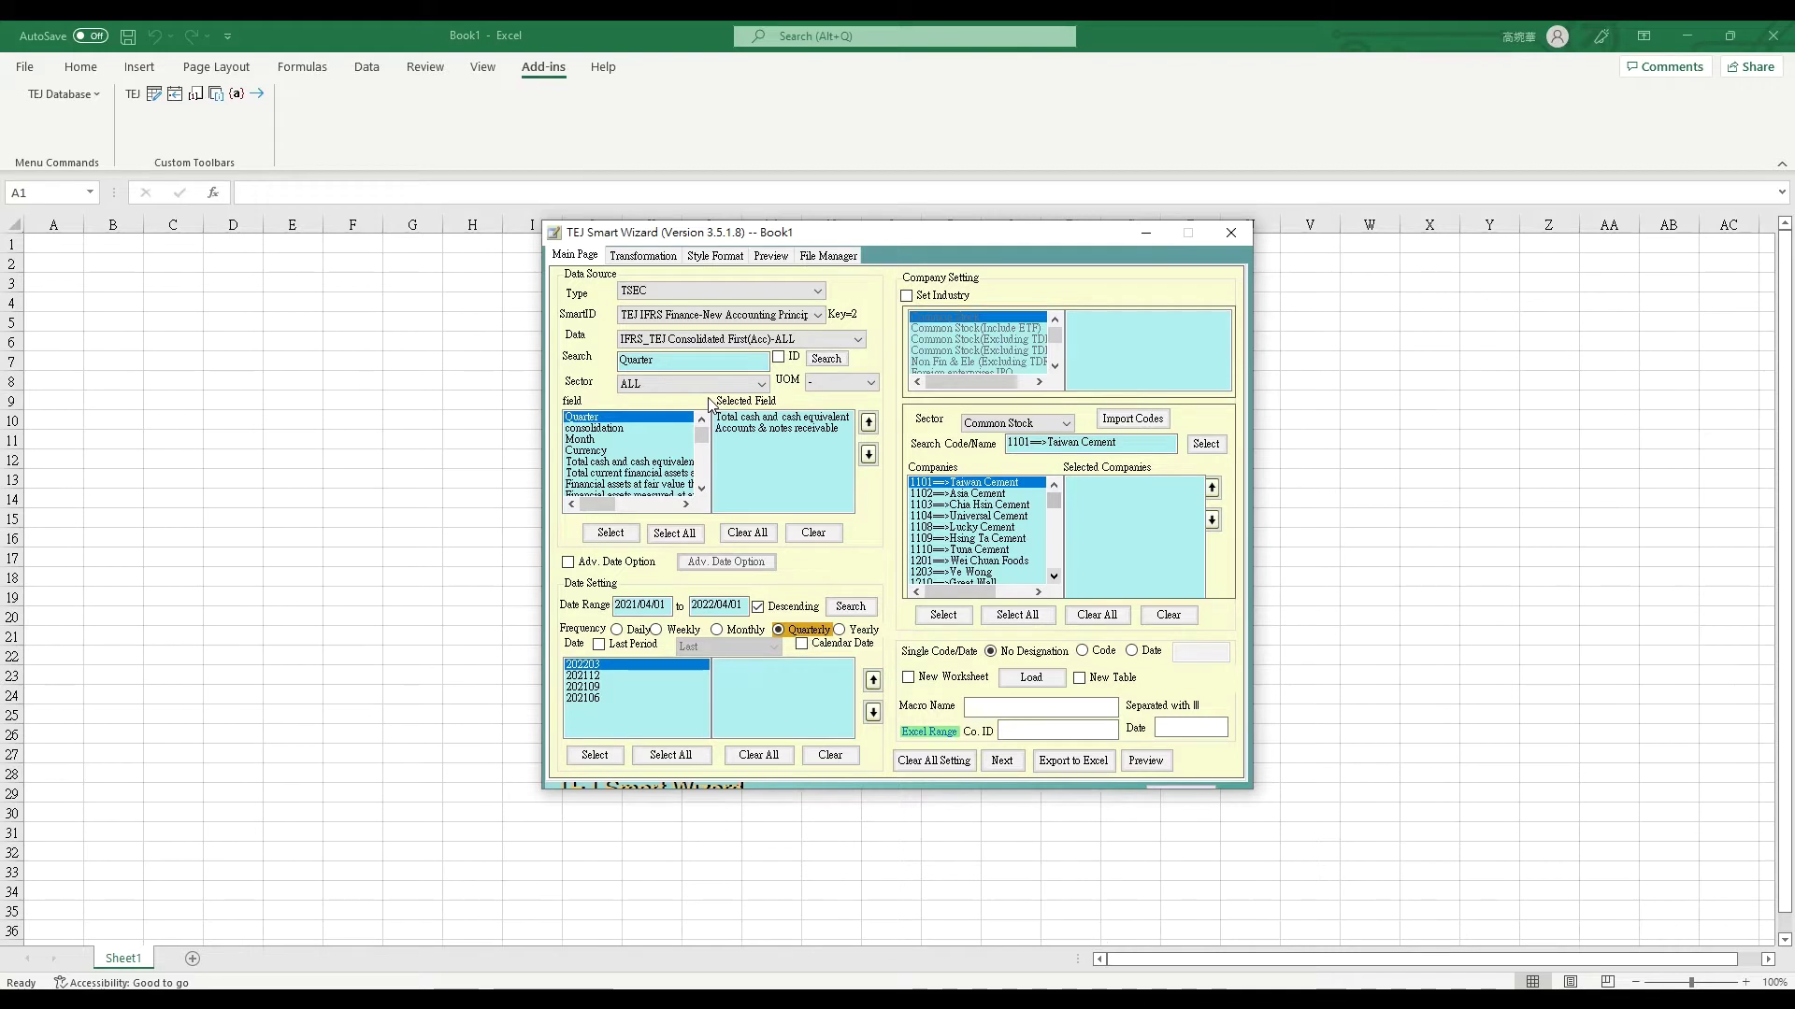
double_click(708, 361)
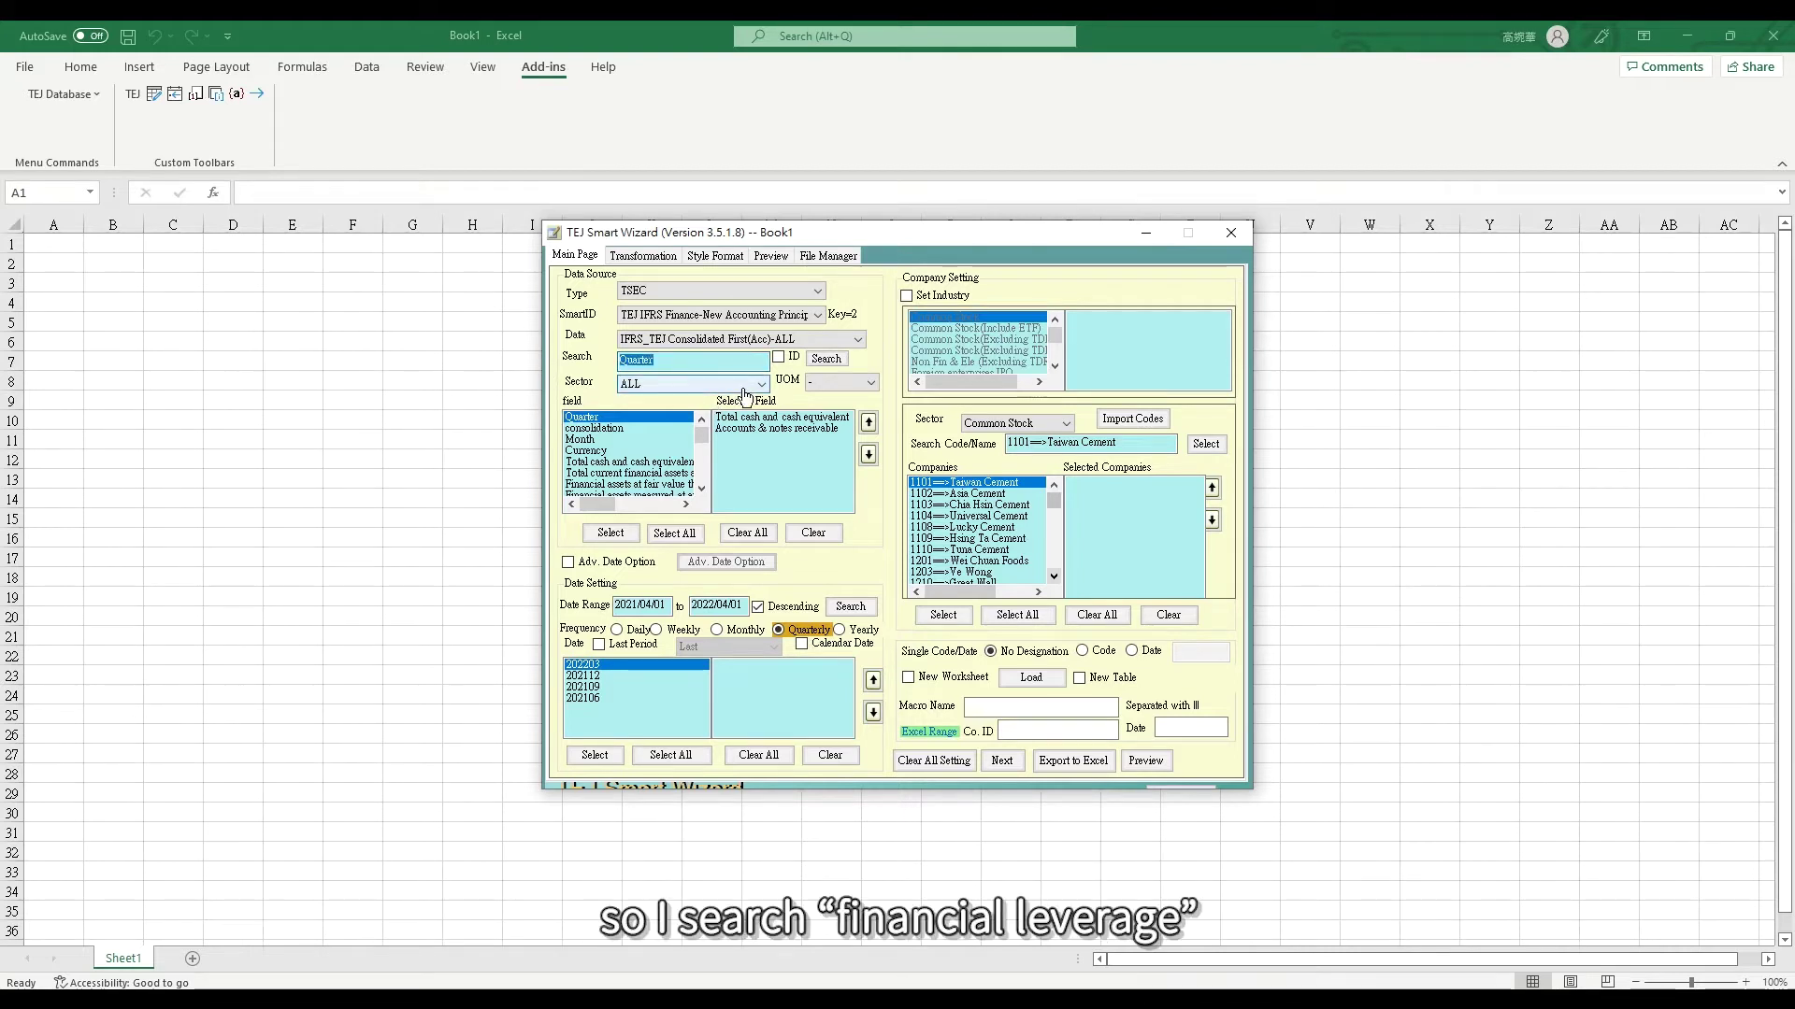
Search fields for 'financial leverage' and add Degree of Financial Leverage to the selection
text(financial leverage)
click(826, 359)
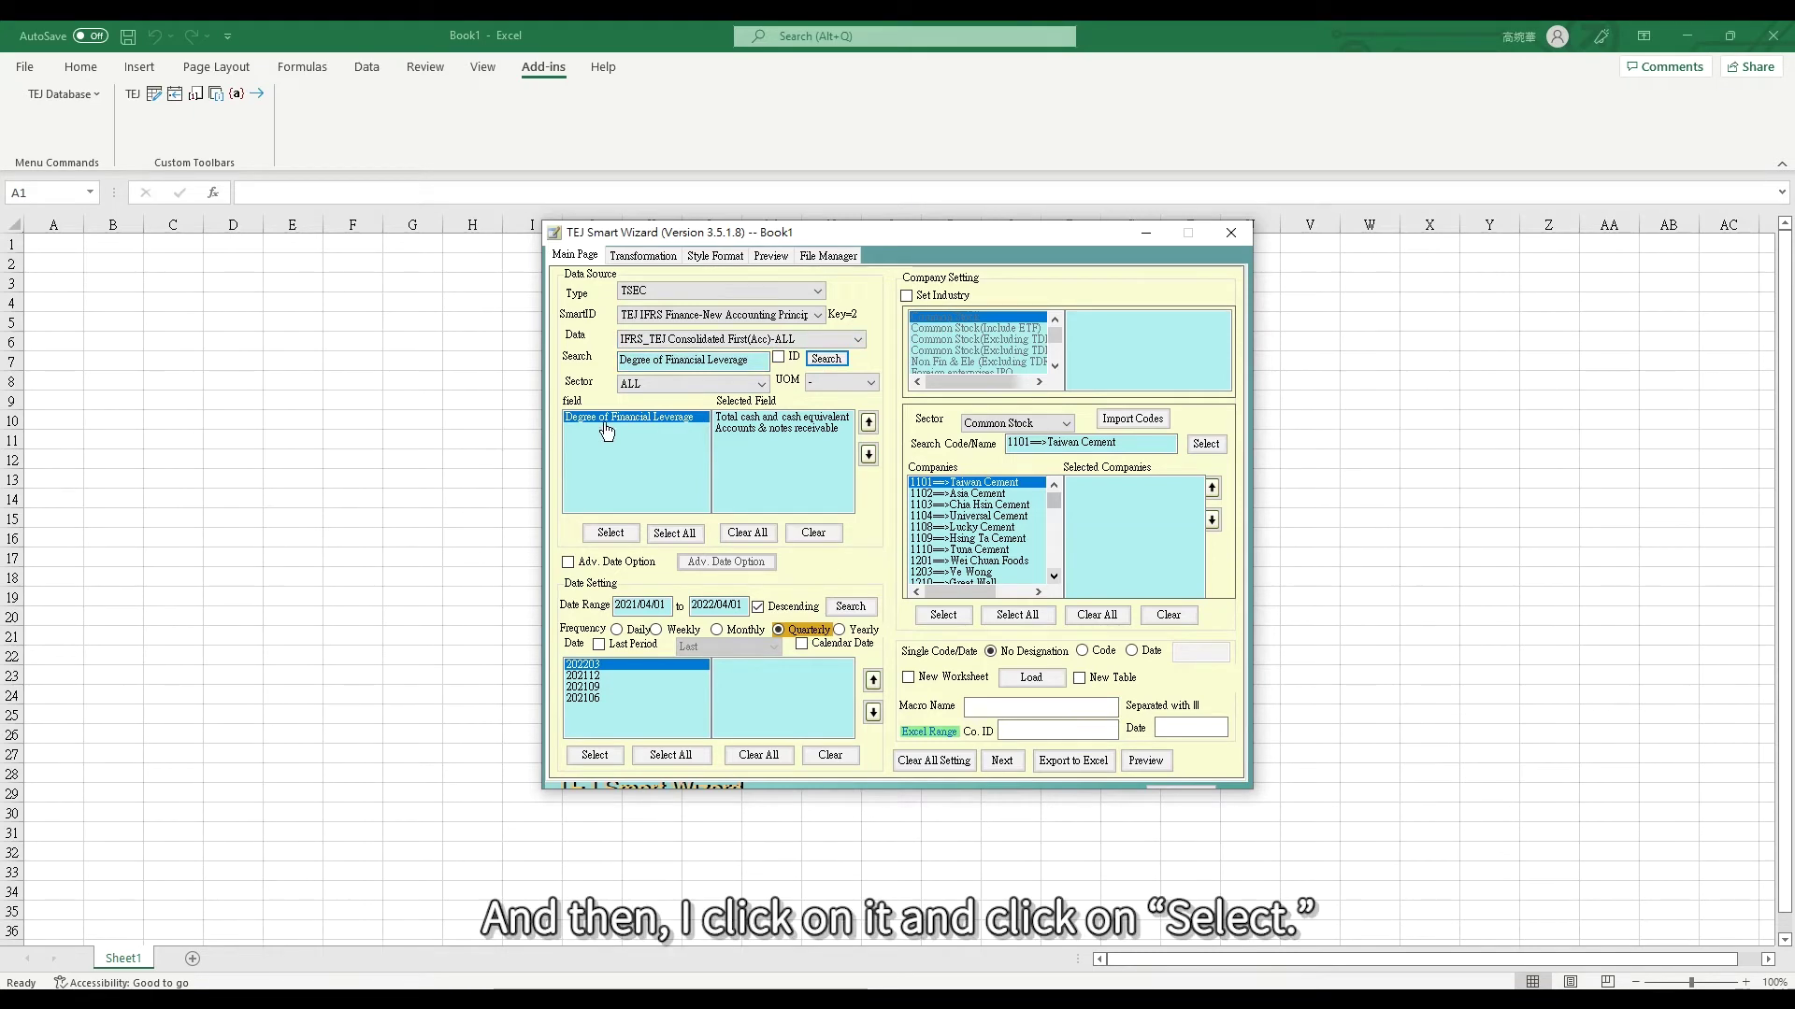
click(615, 535)
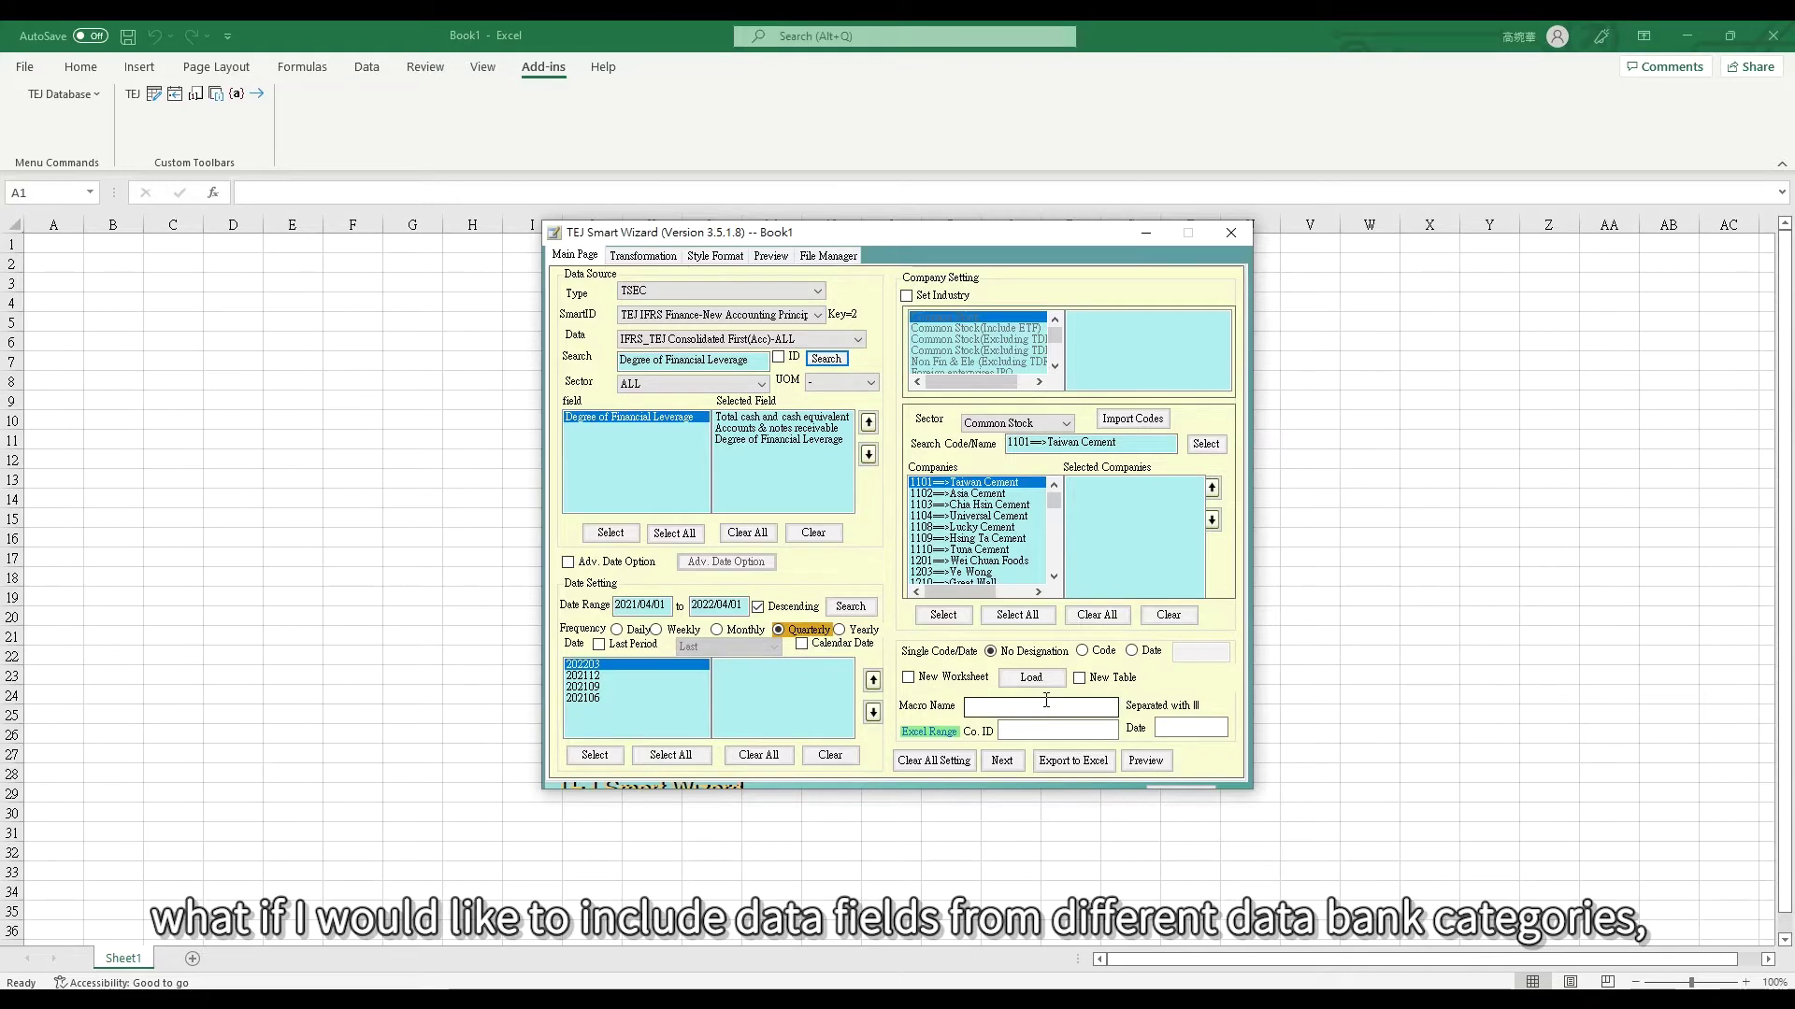
click(810, 323)
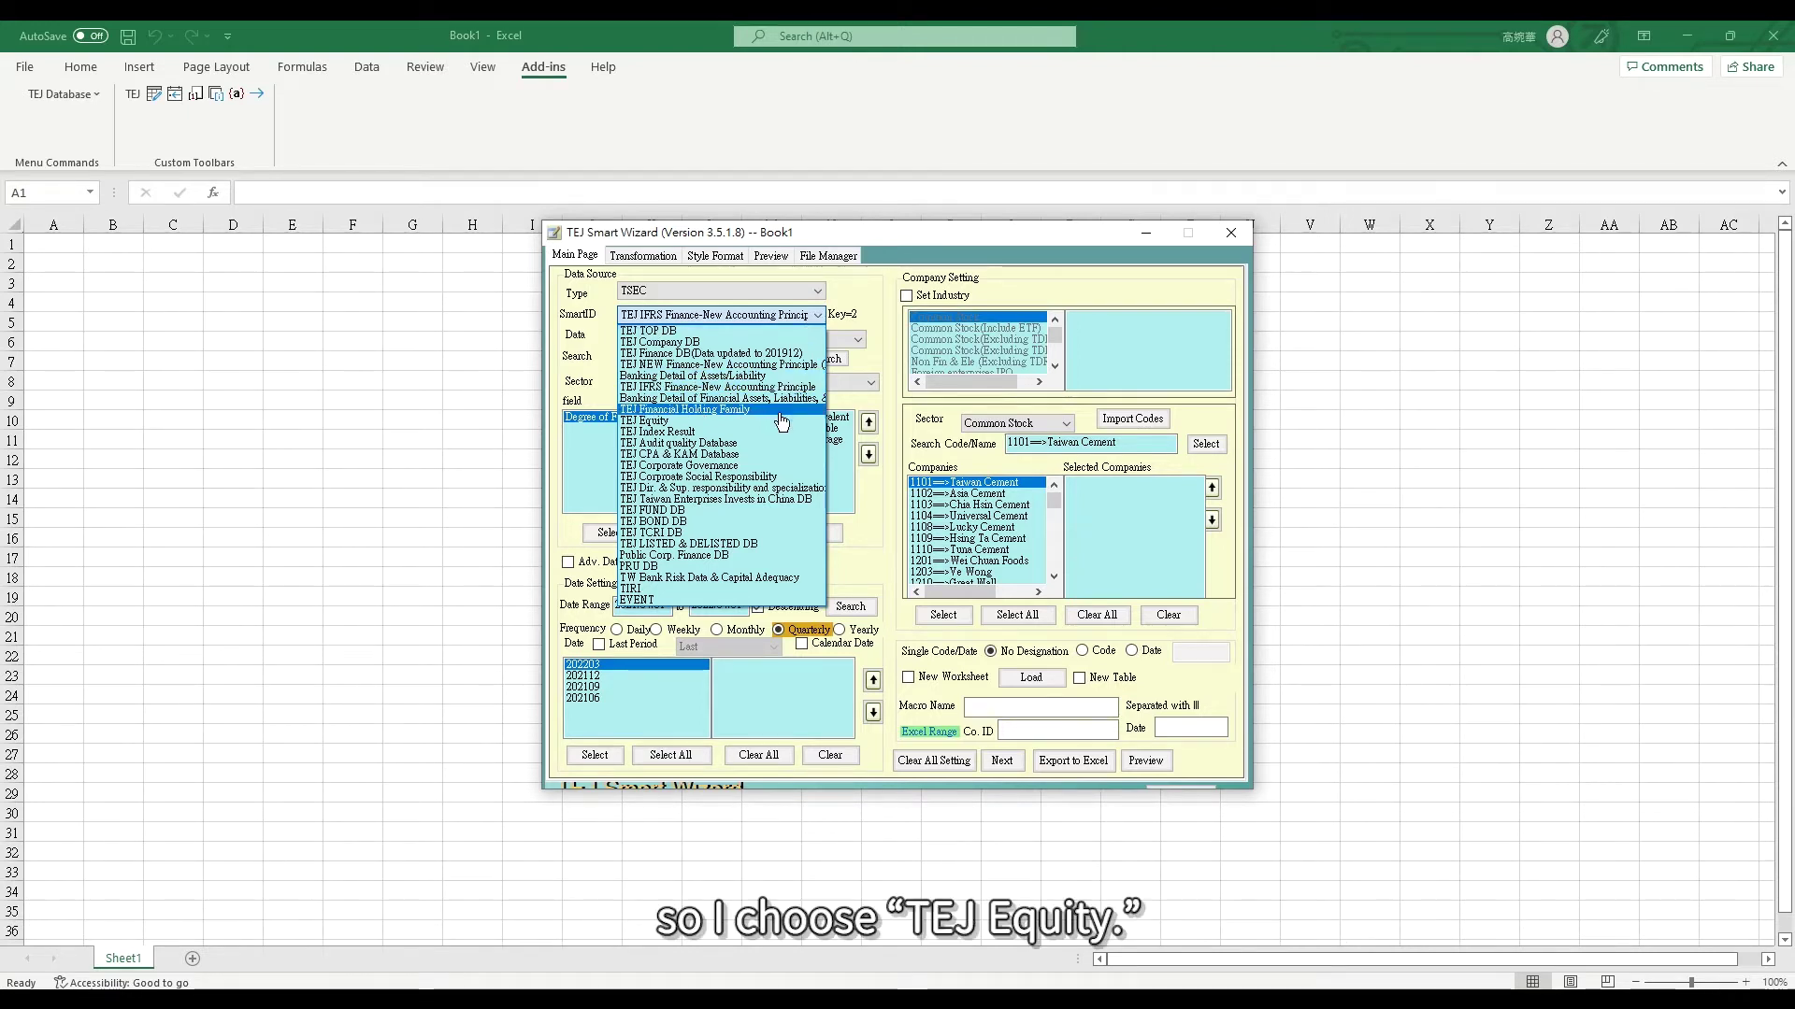
Add Close(NTD) from TEJ Equity's TSE/OTC Unadjusted_Price(Daily) data to the selected fields
click(783, 421)
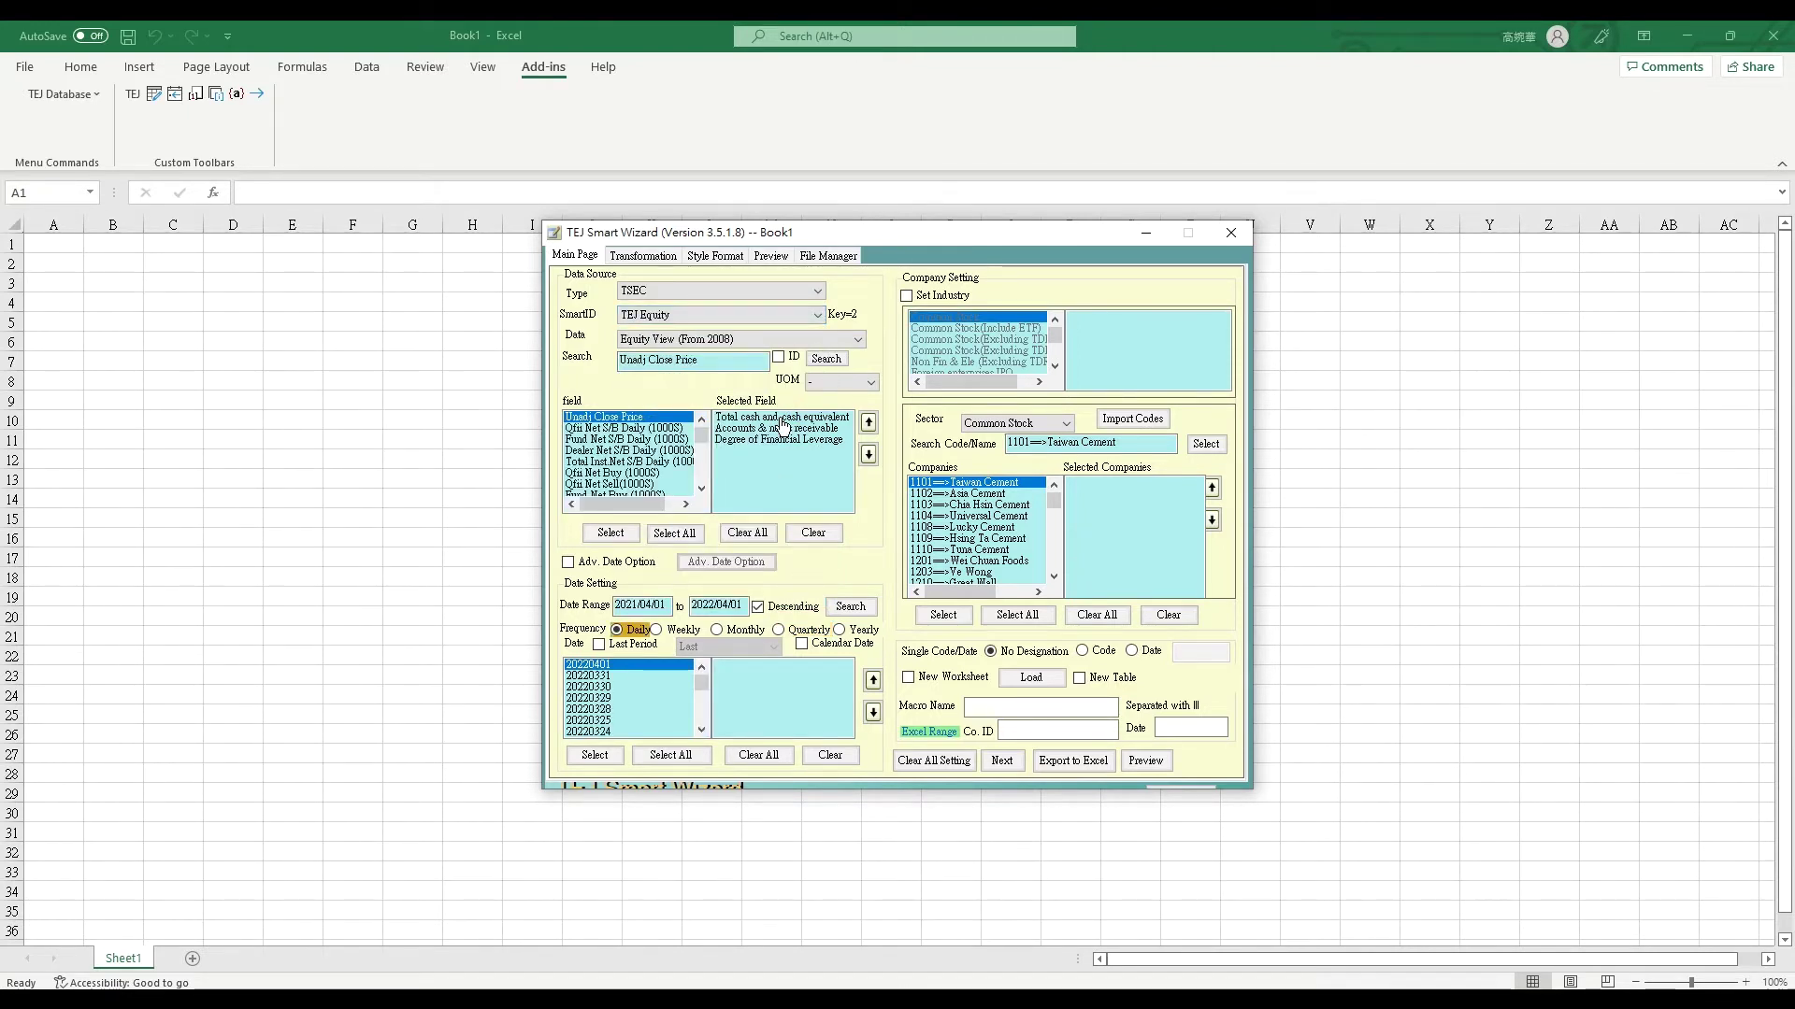
click(767, 339)
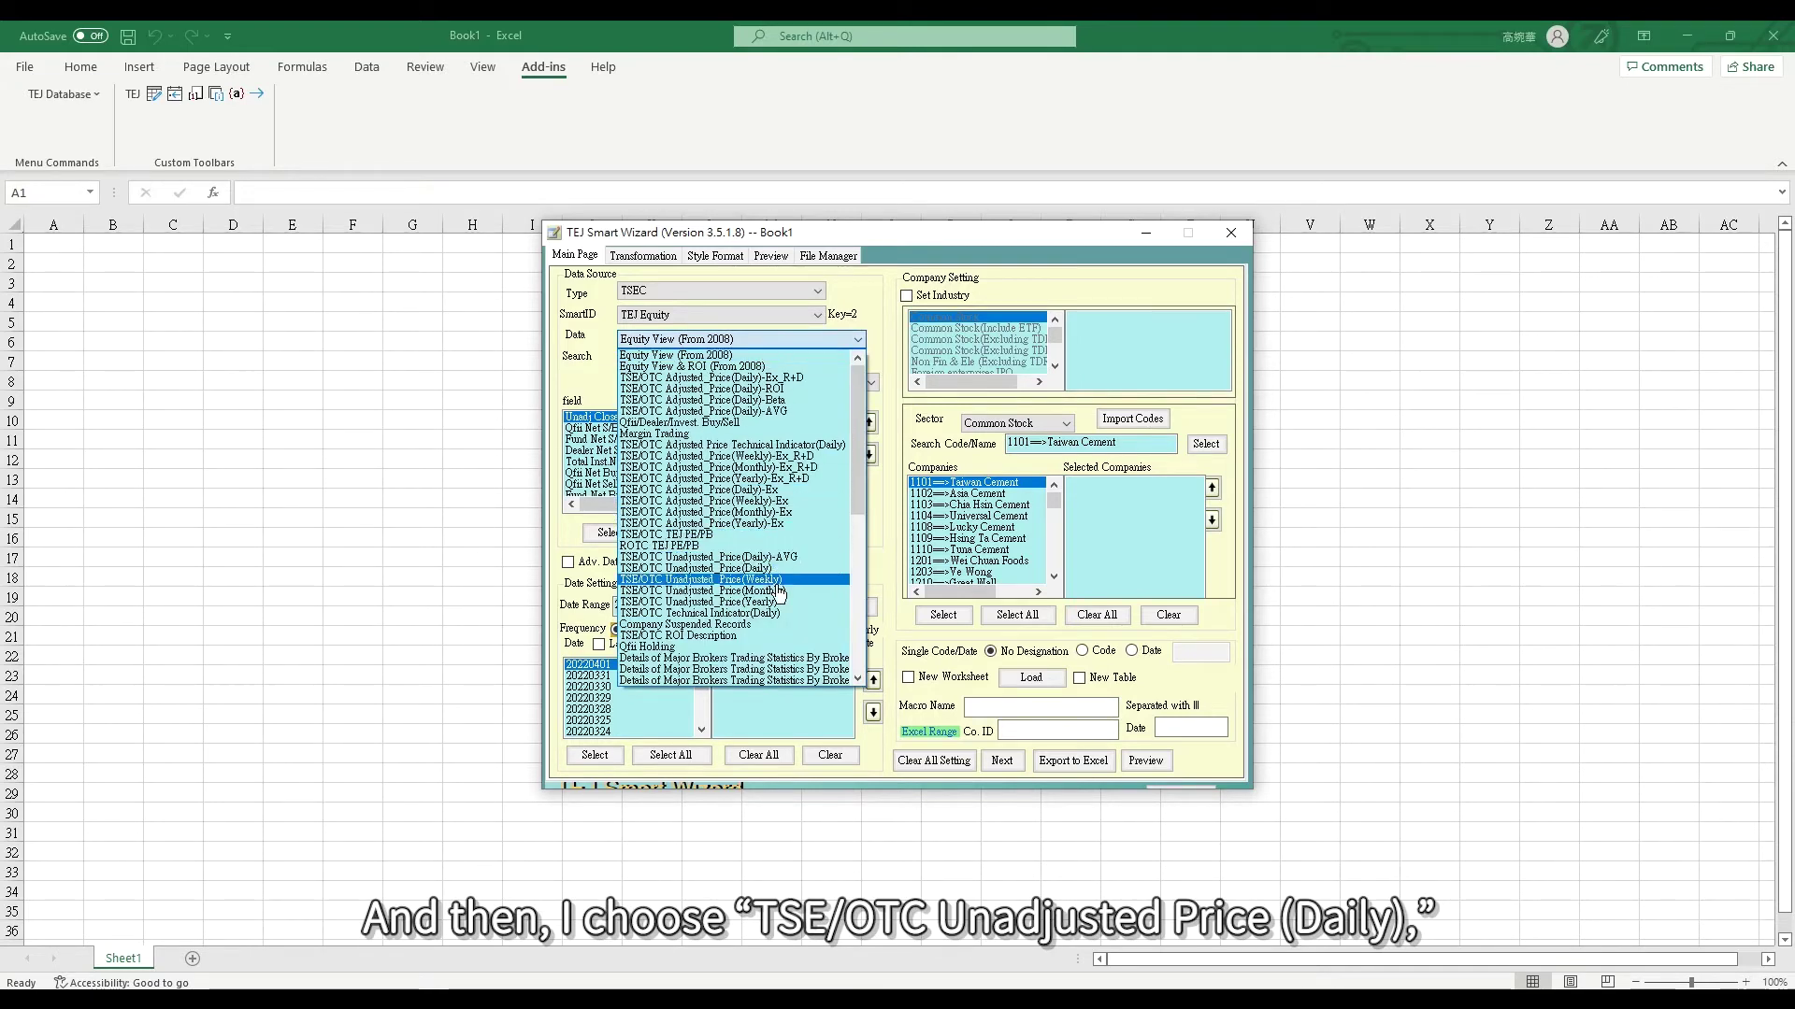
click(772, 570)
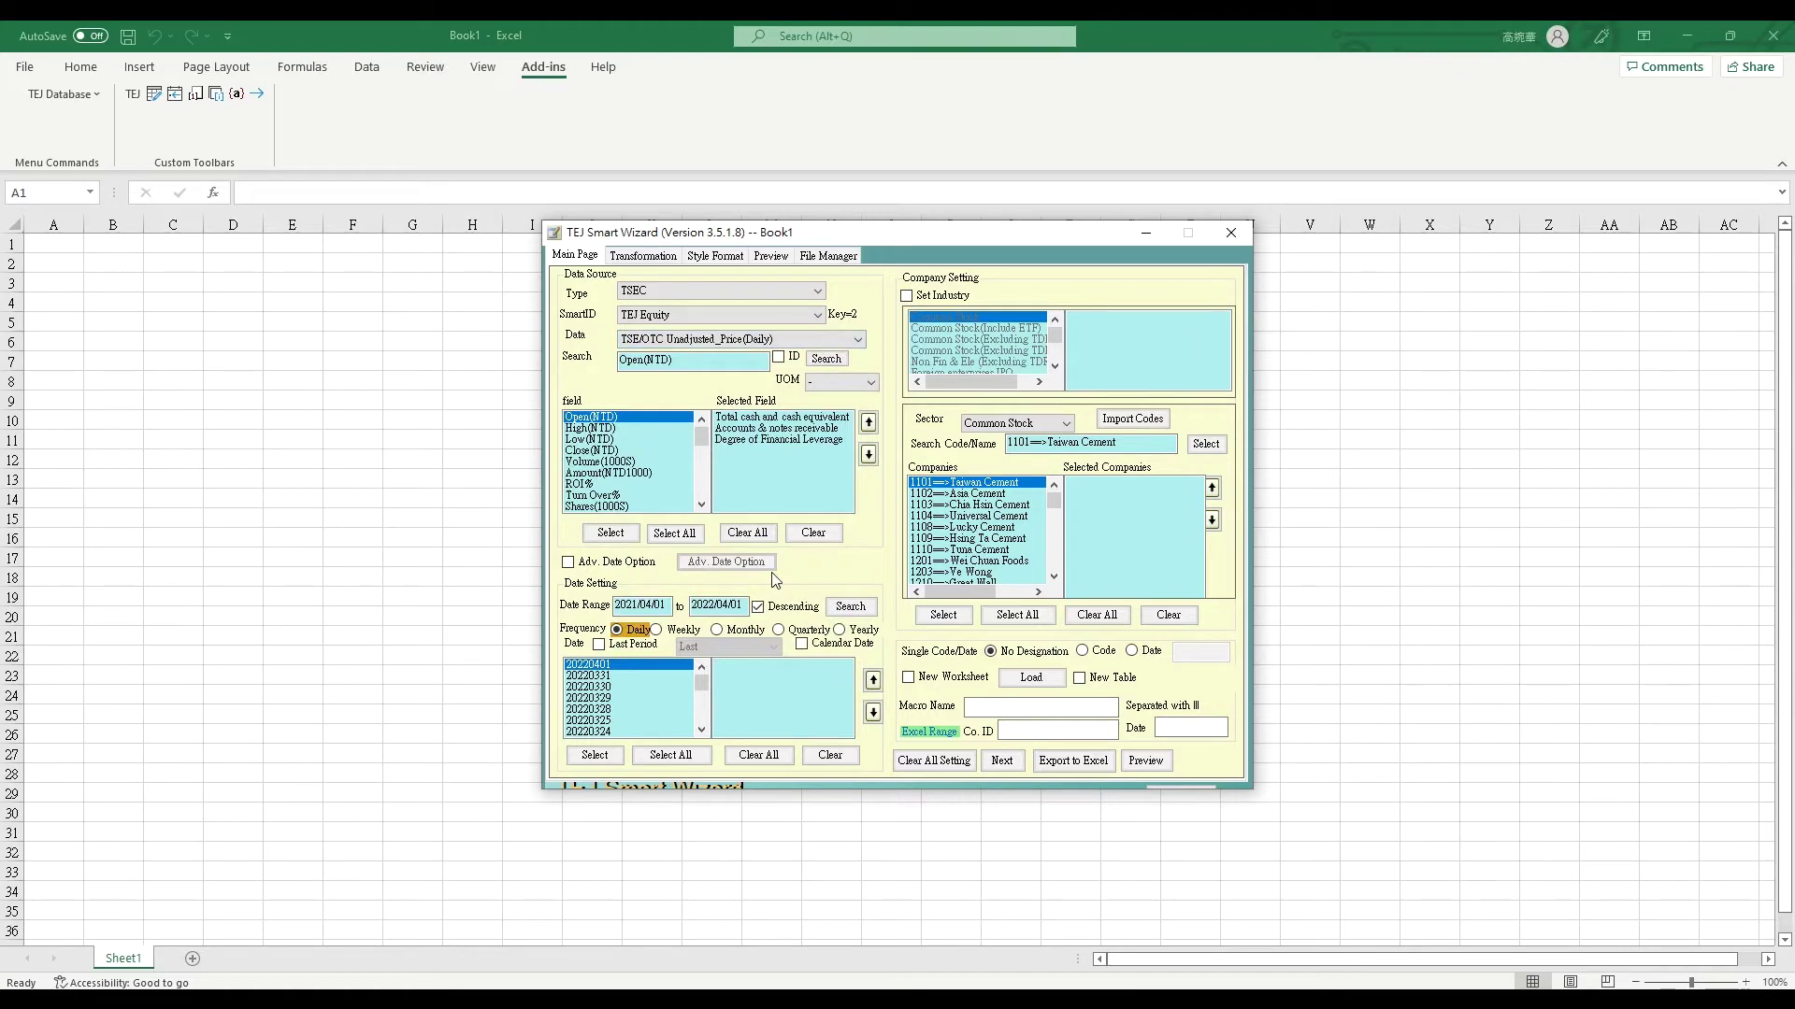
click(611, 450)
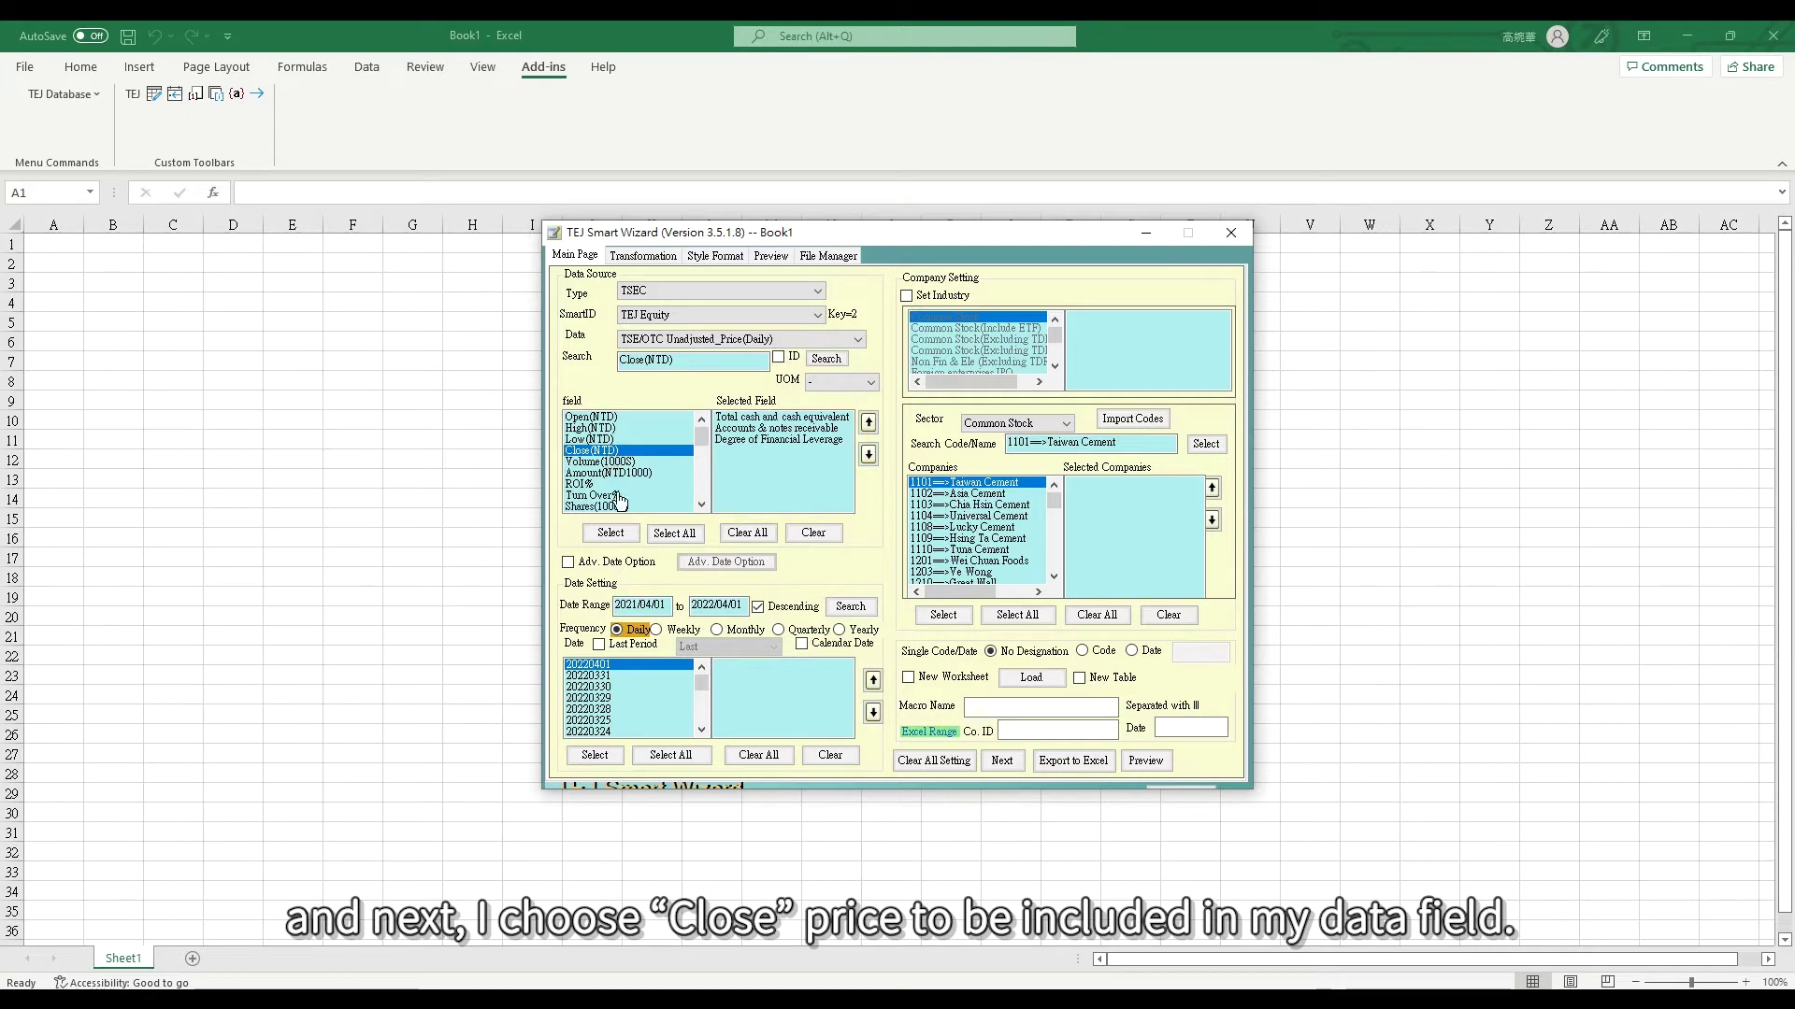
click(620, 539)
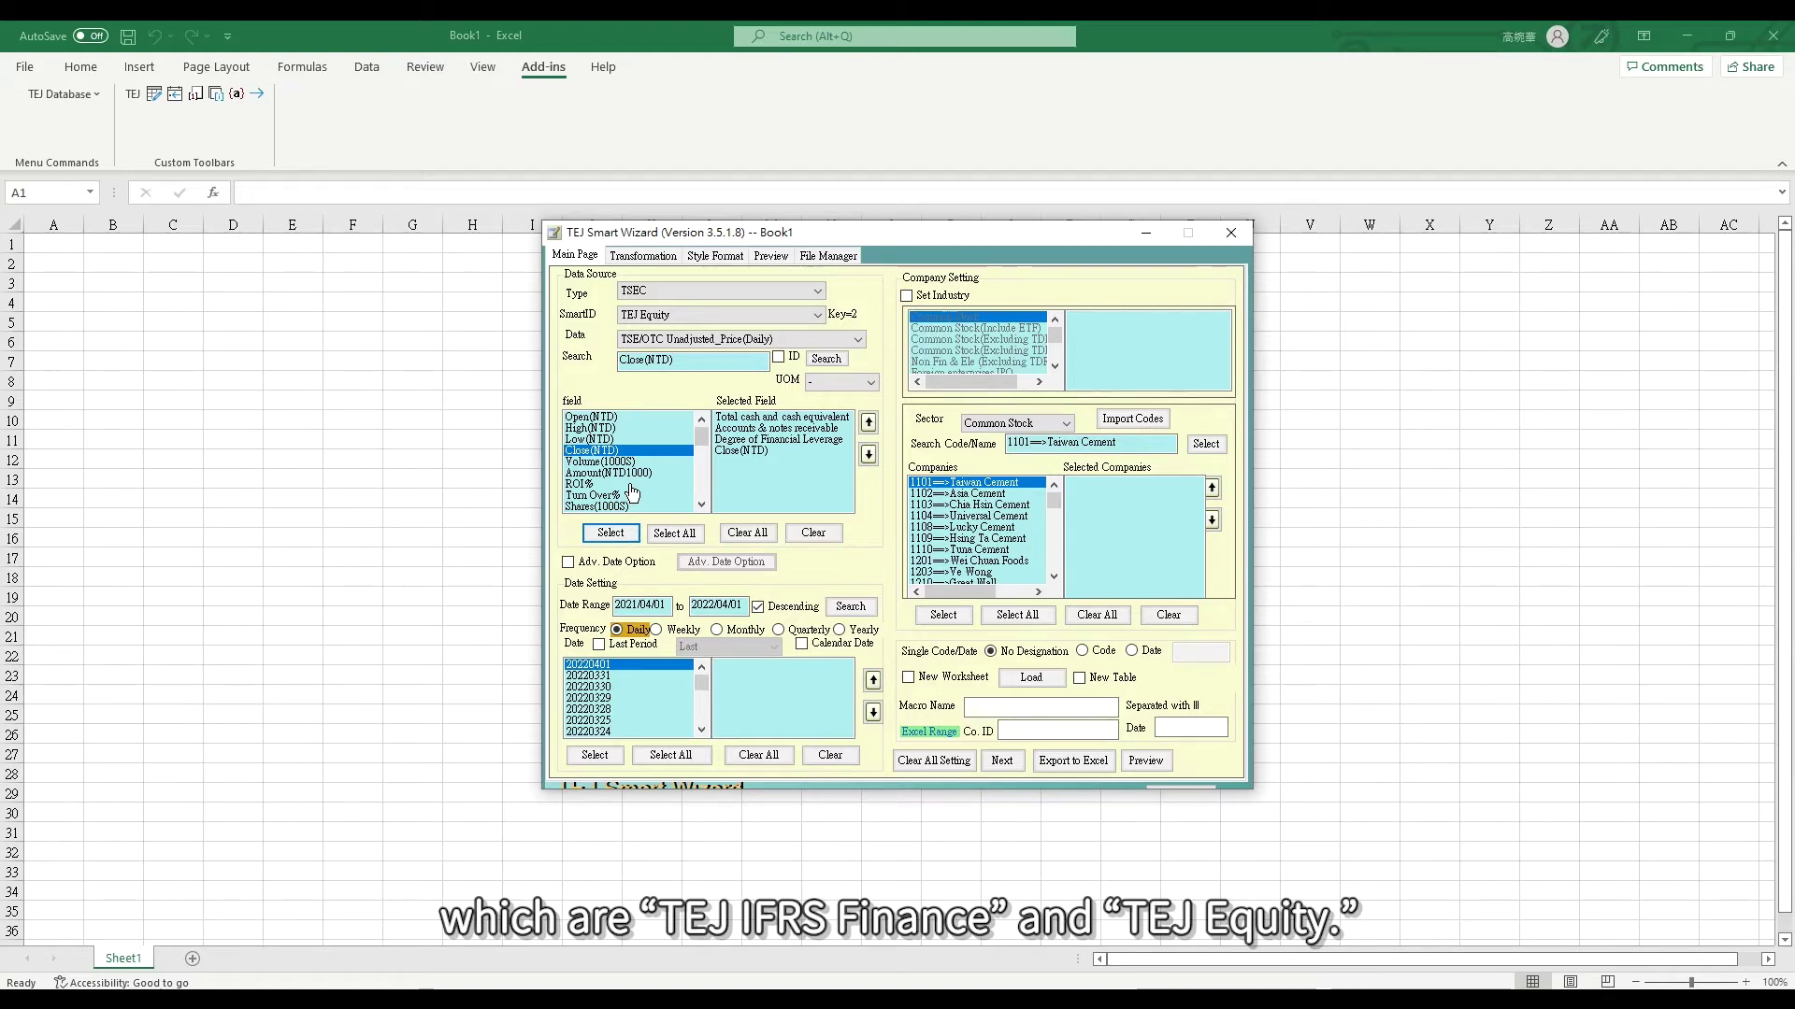
Move Close(NTD) up three places to the top of the selected fields
click(756, 452)
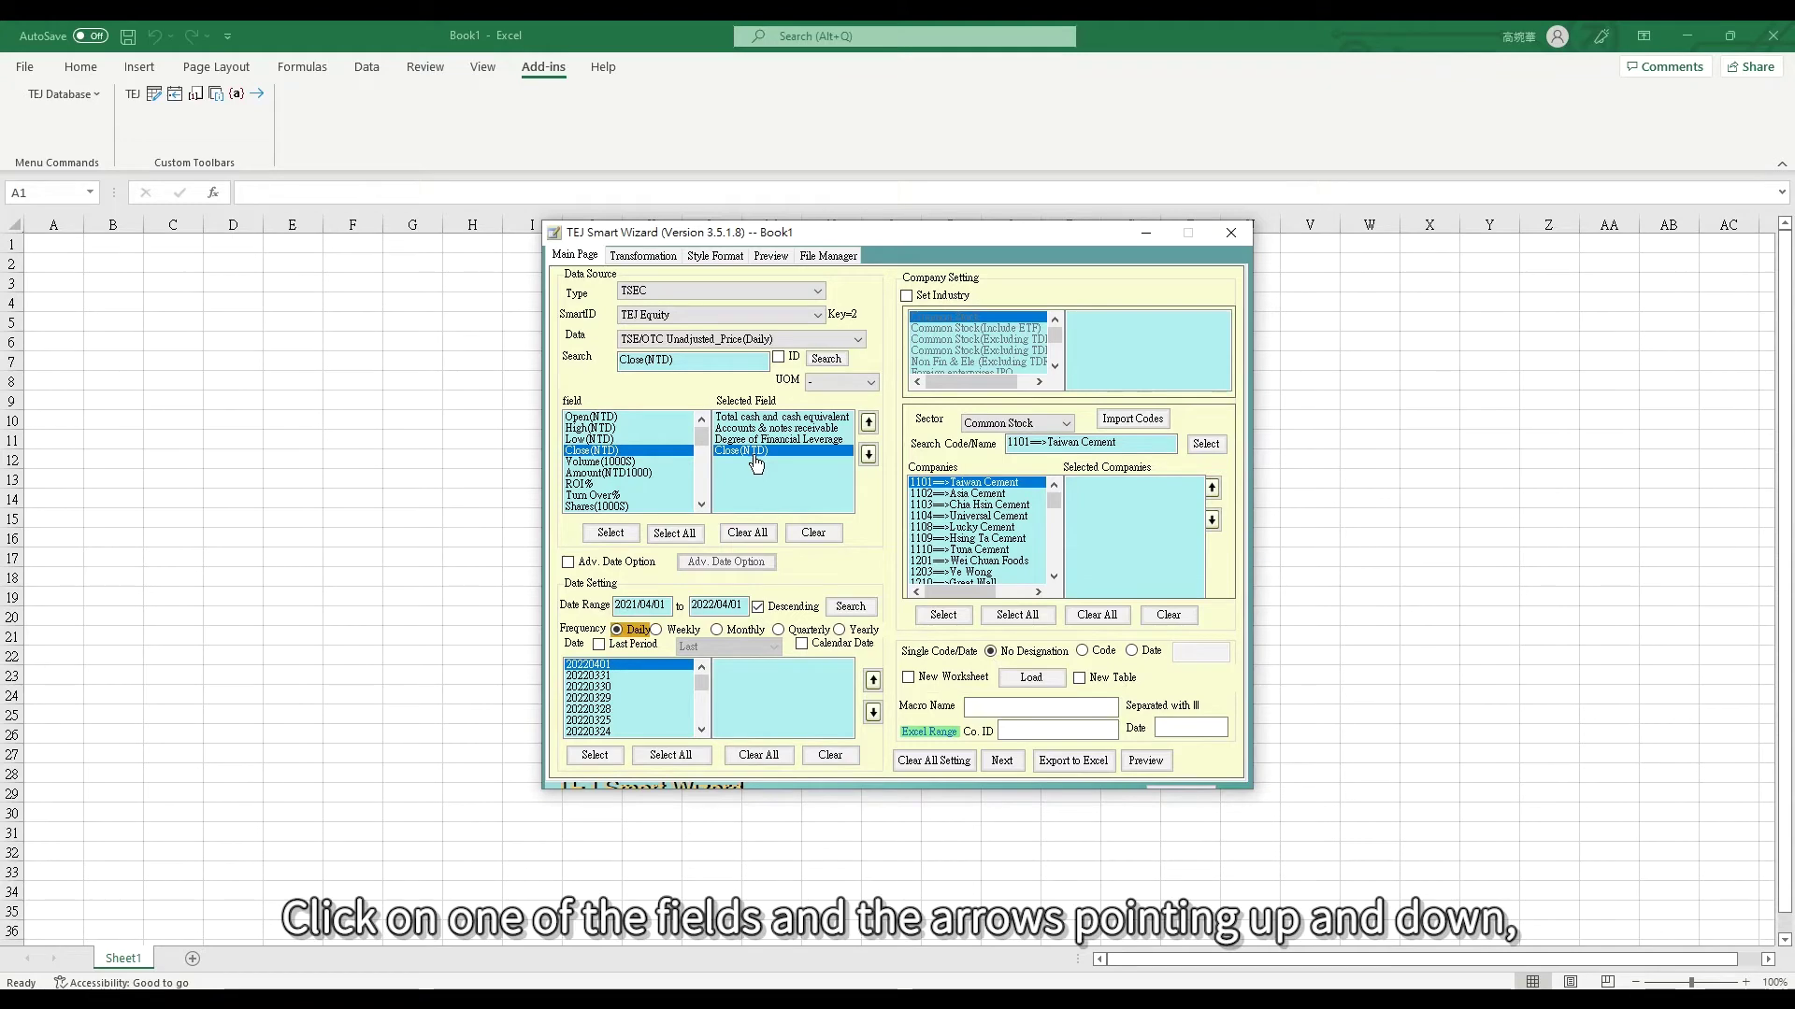
click(869, 424)
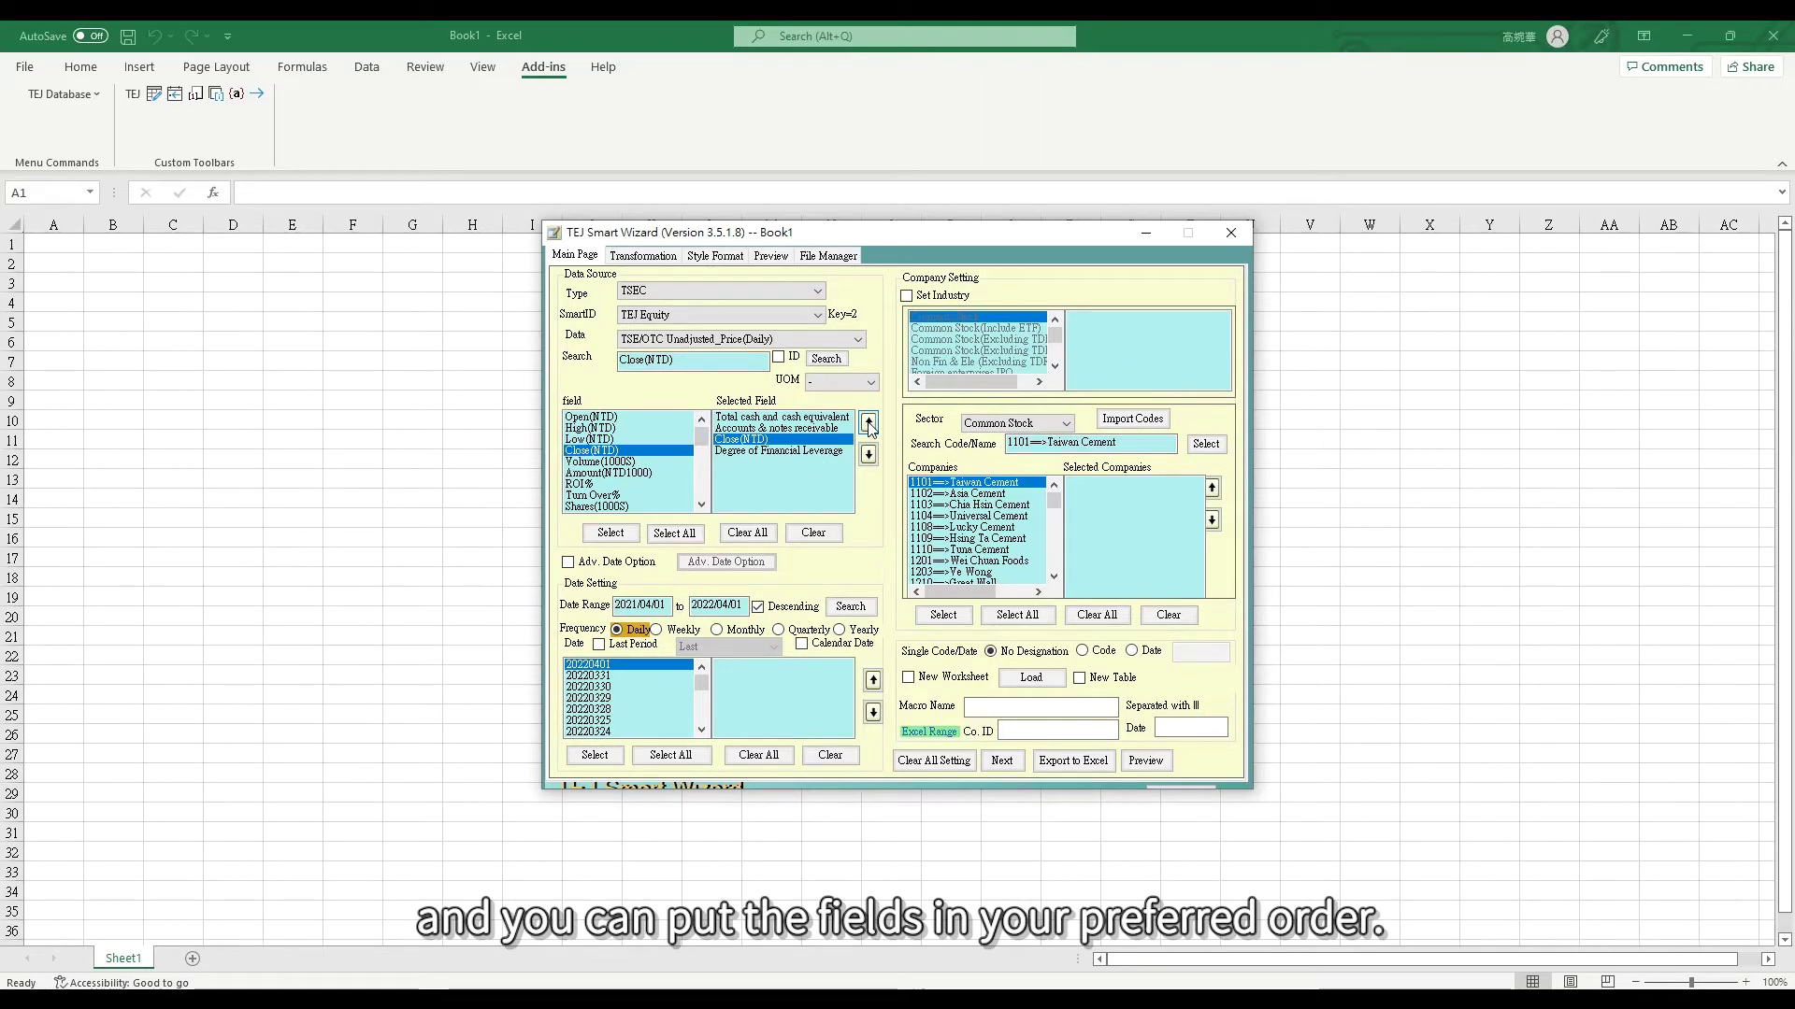
click(868, 424)
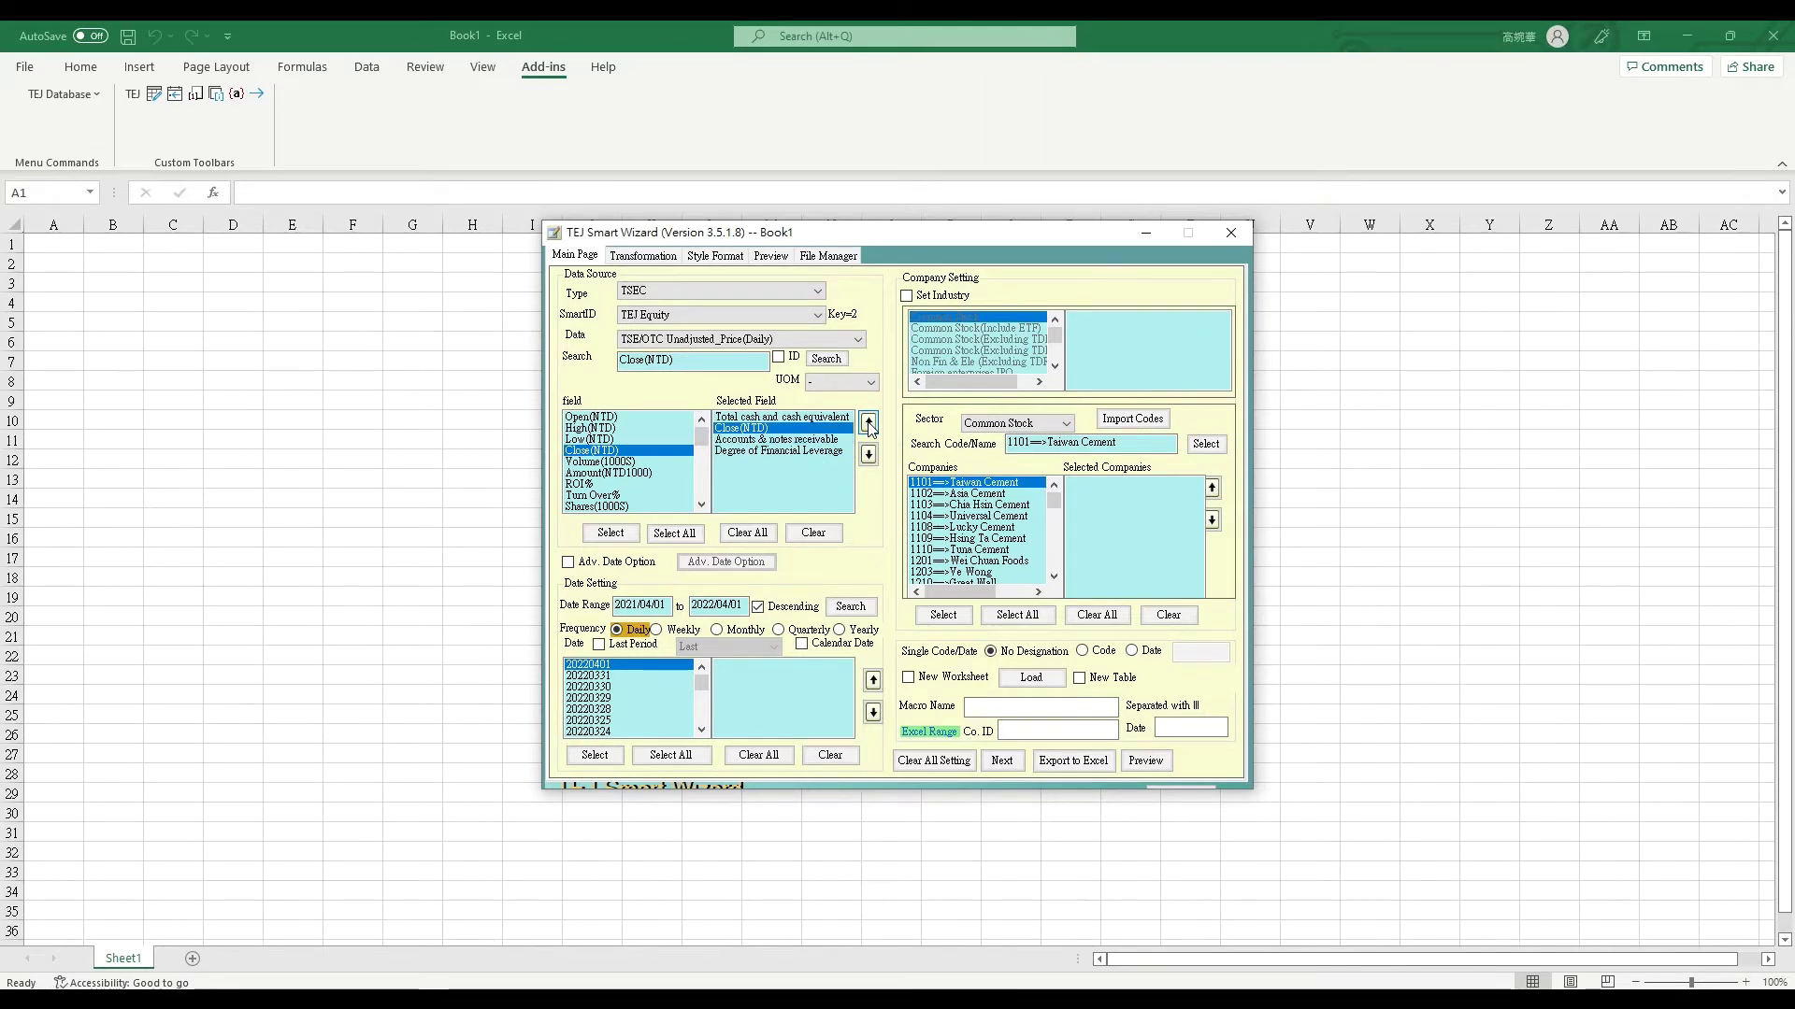
click(868, 424)
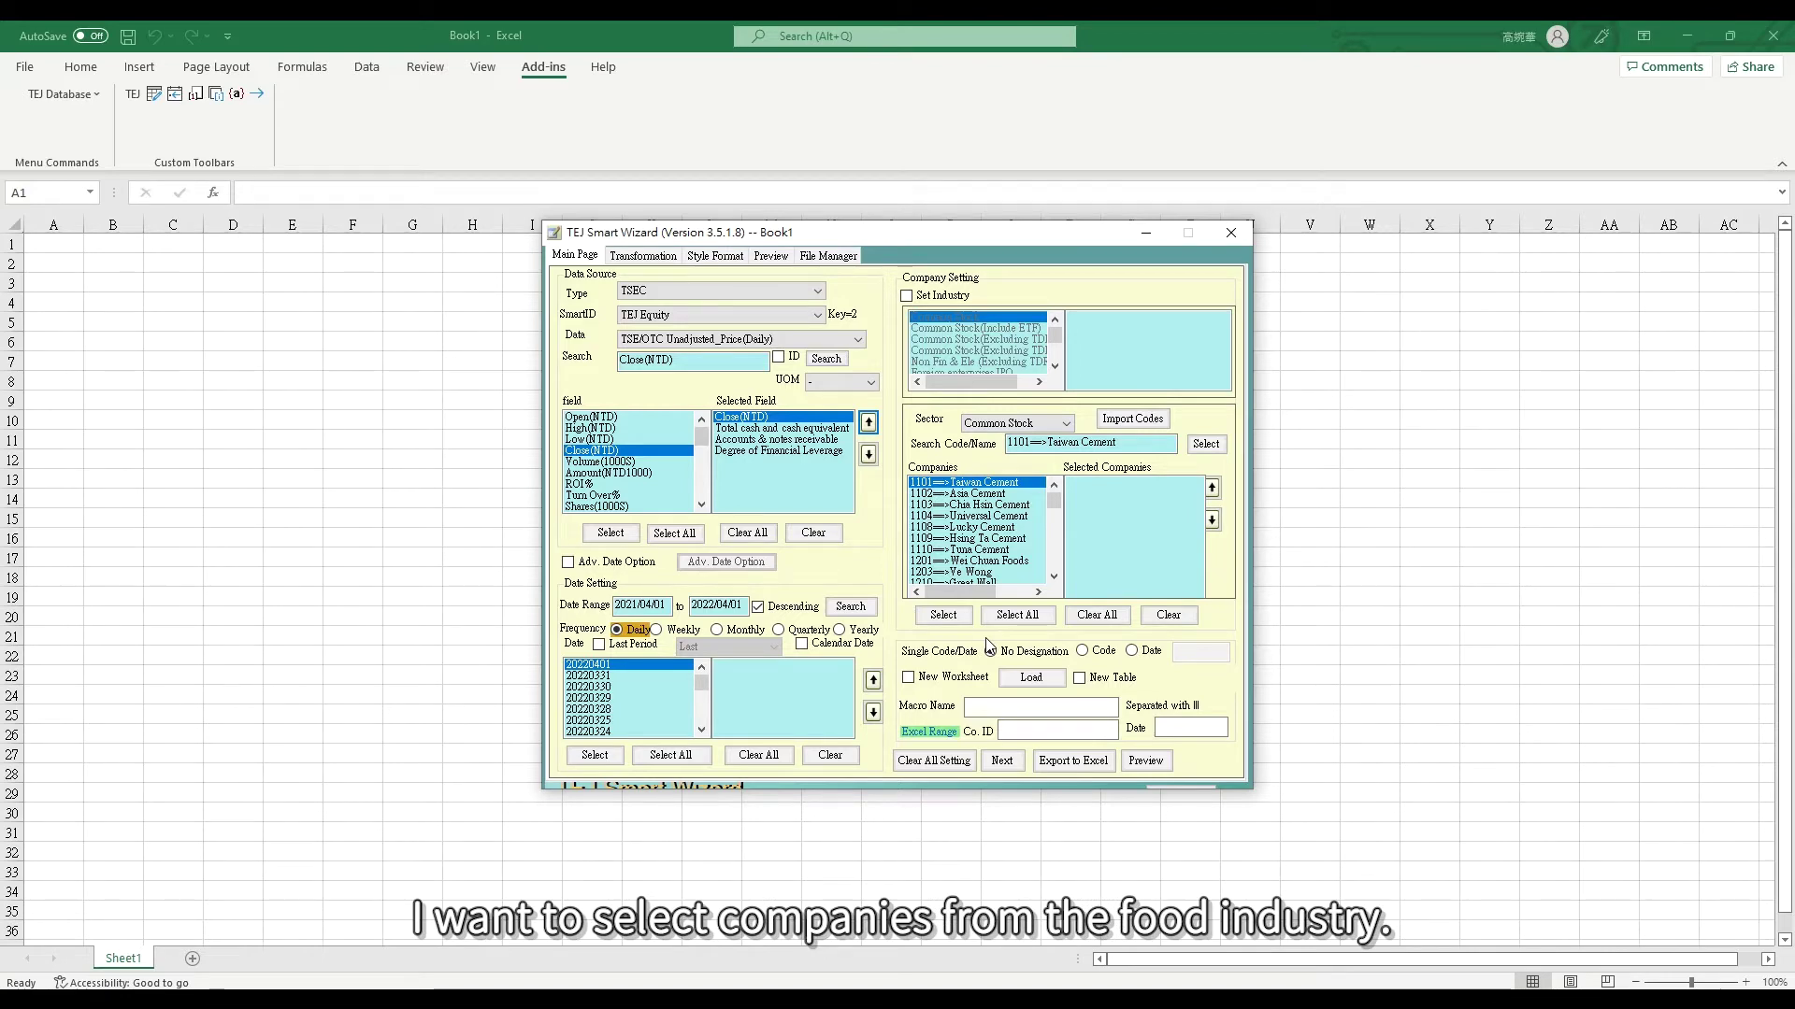
Filter to the Foods sector and select companies 1201 Wei Chuan Foods through 1215 Charoen Pokphand
click(994, 429)
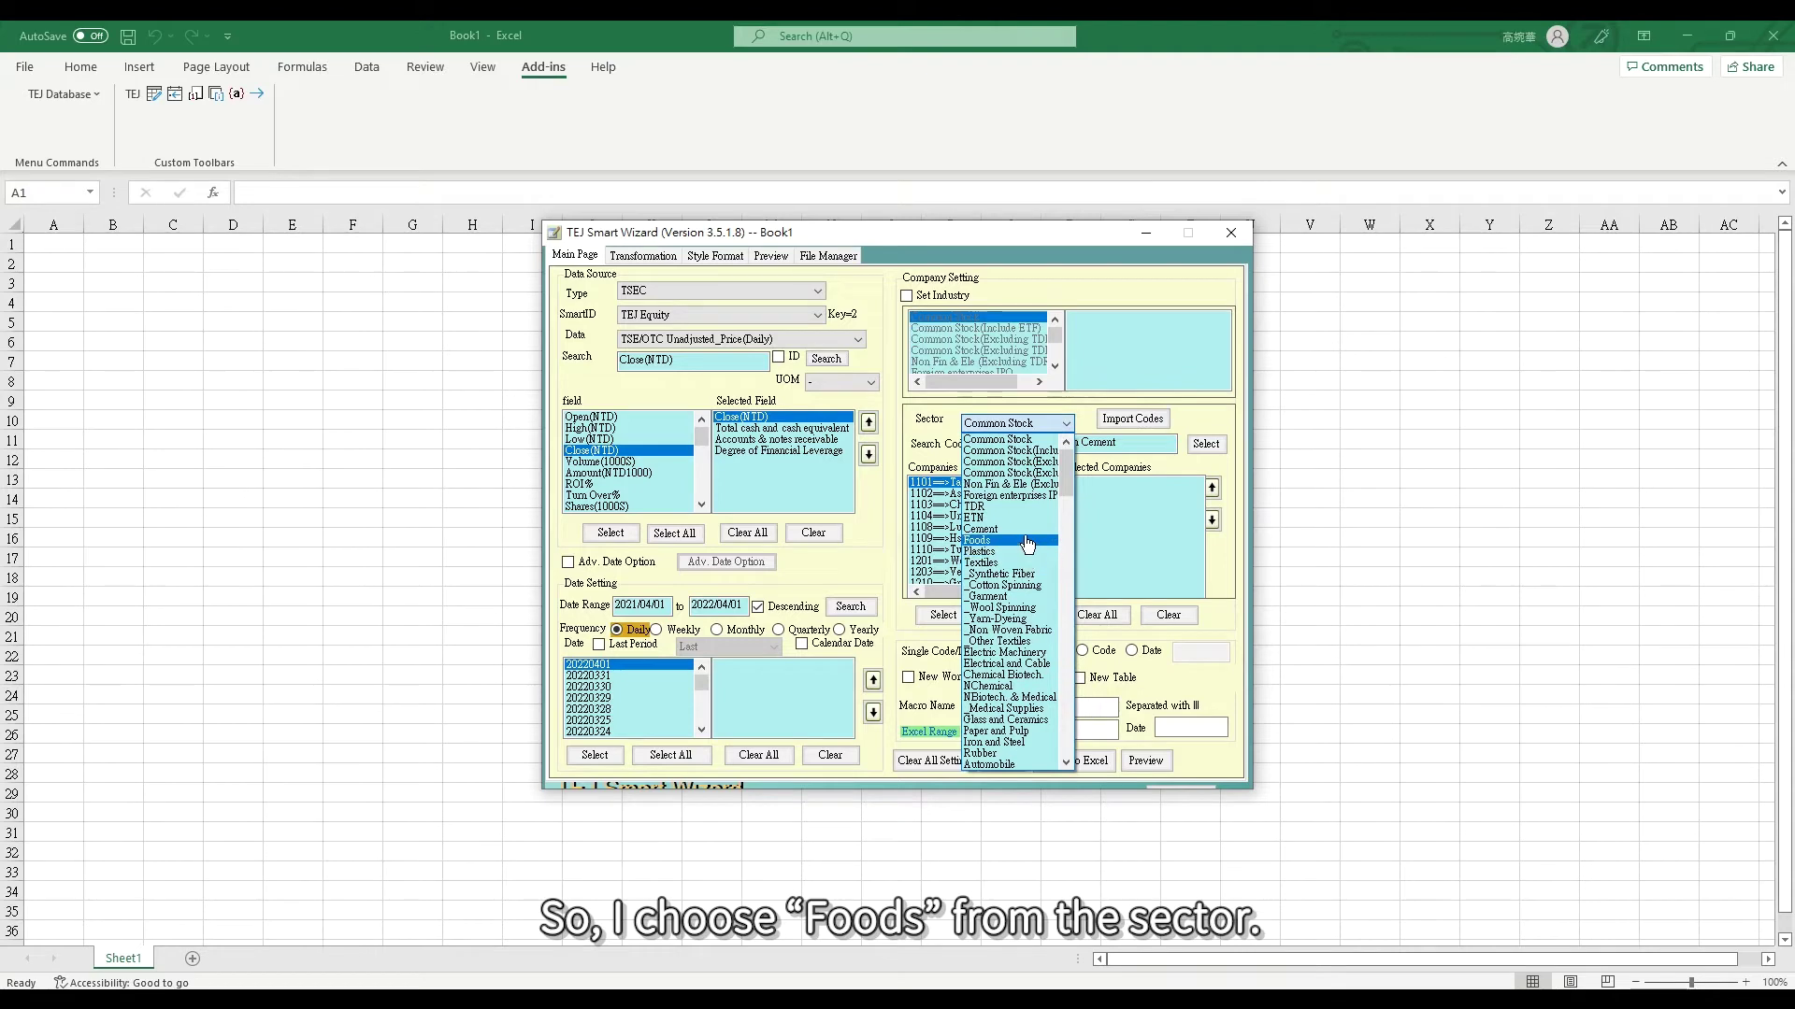
click(1028, 542)
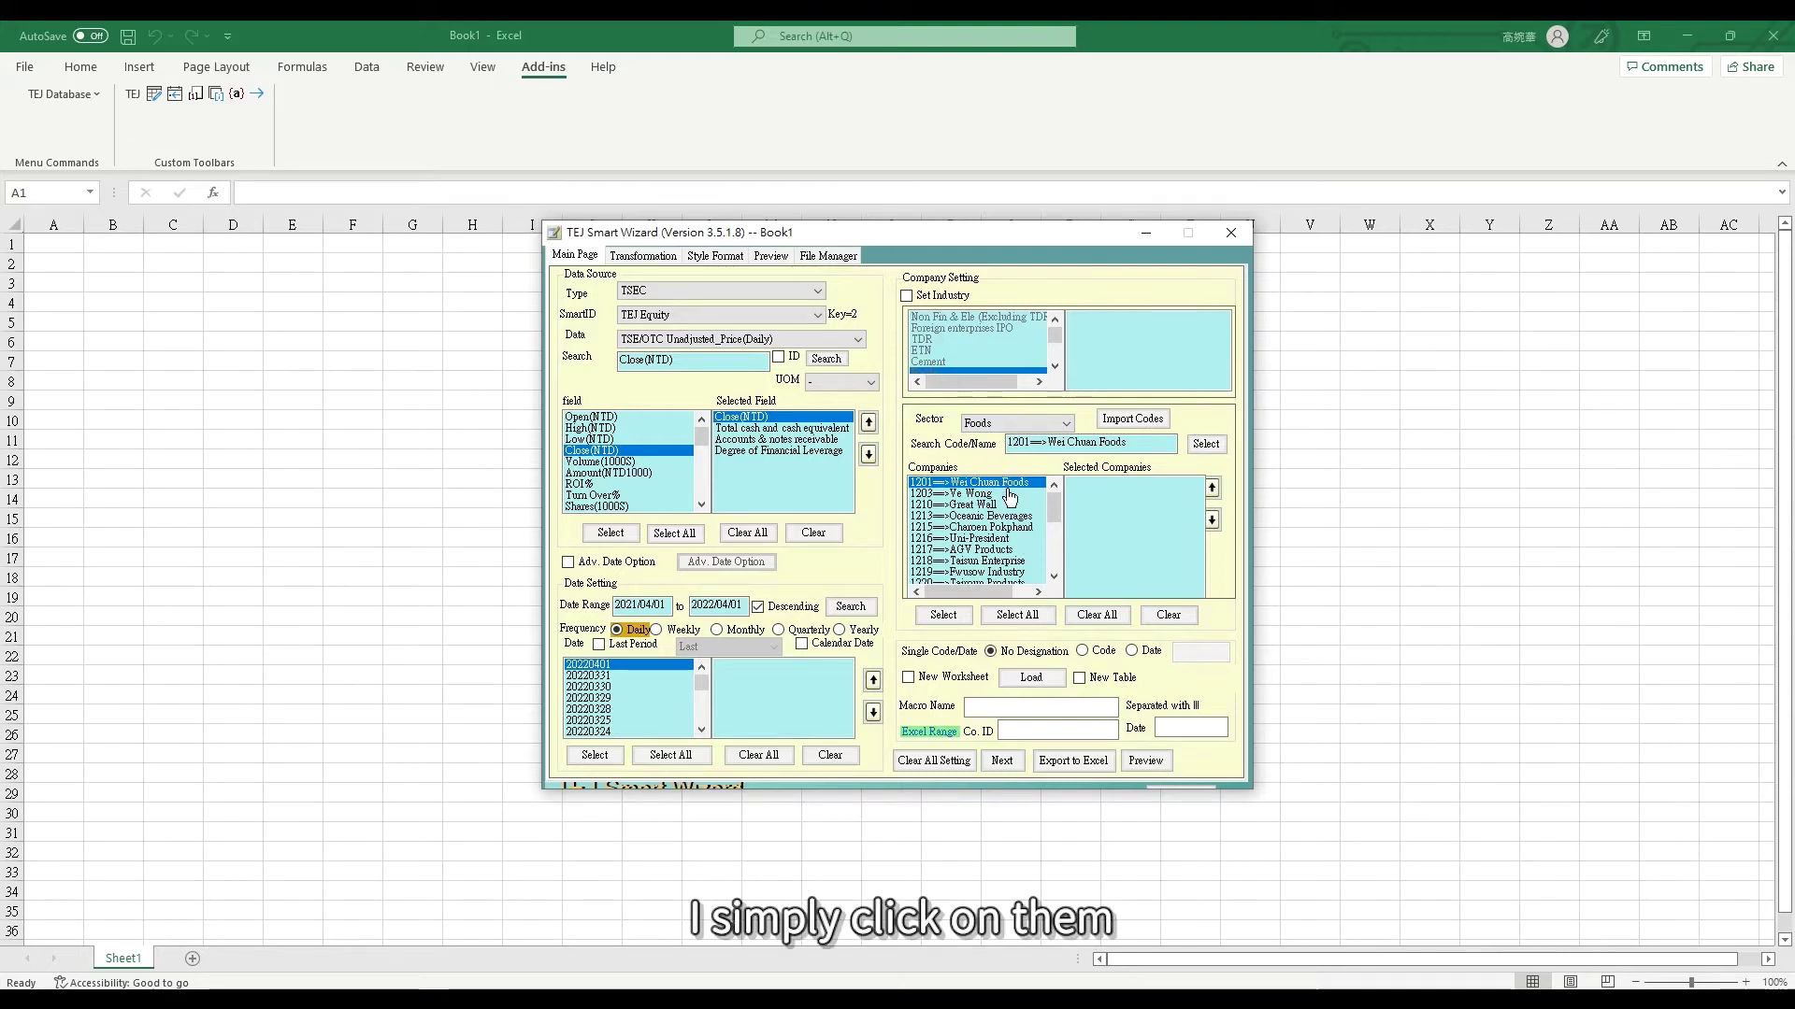
shift+click(1024, 529)
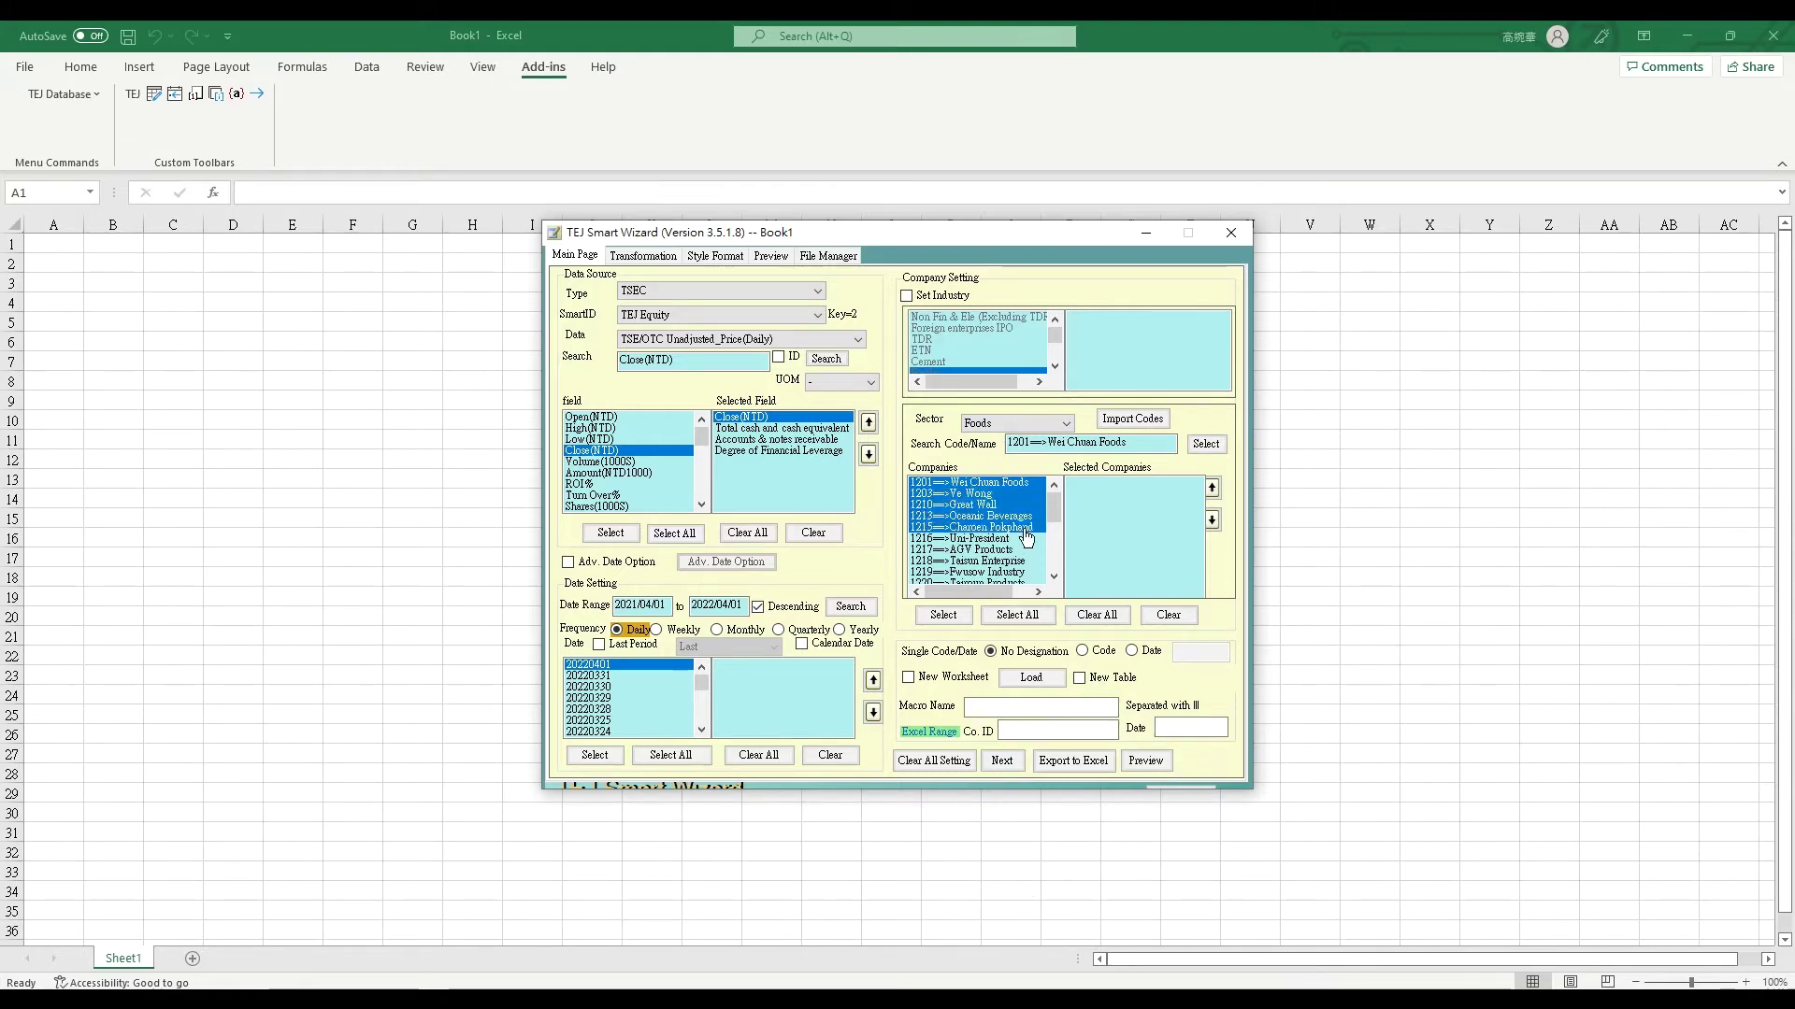
click(953, 618)
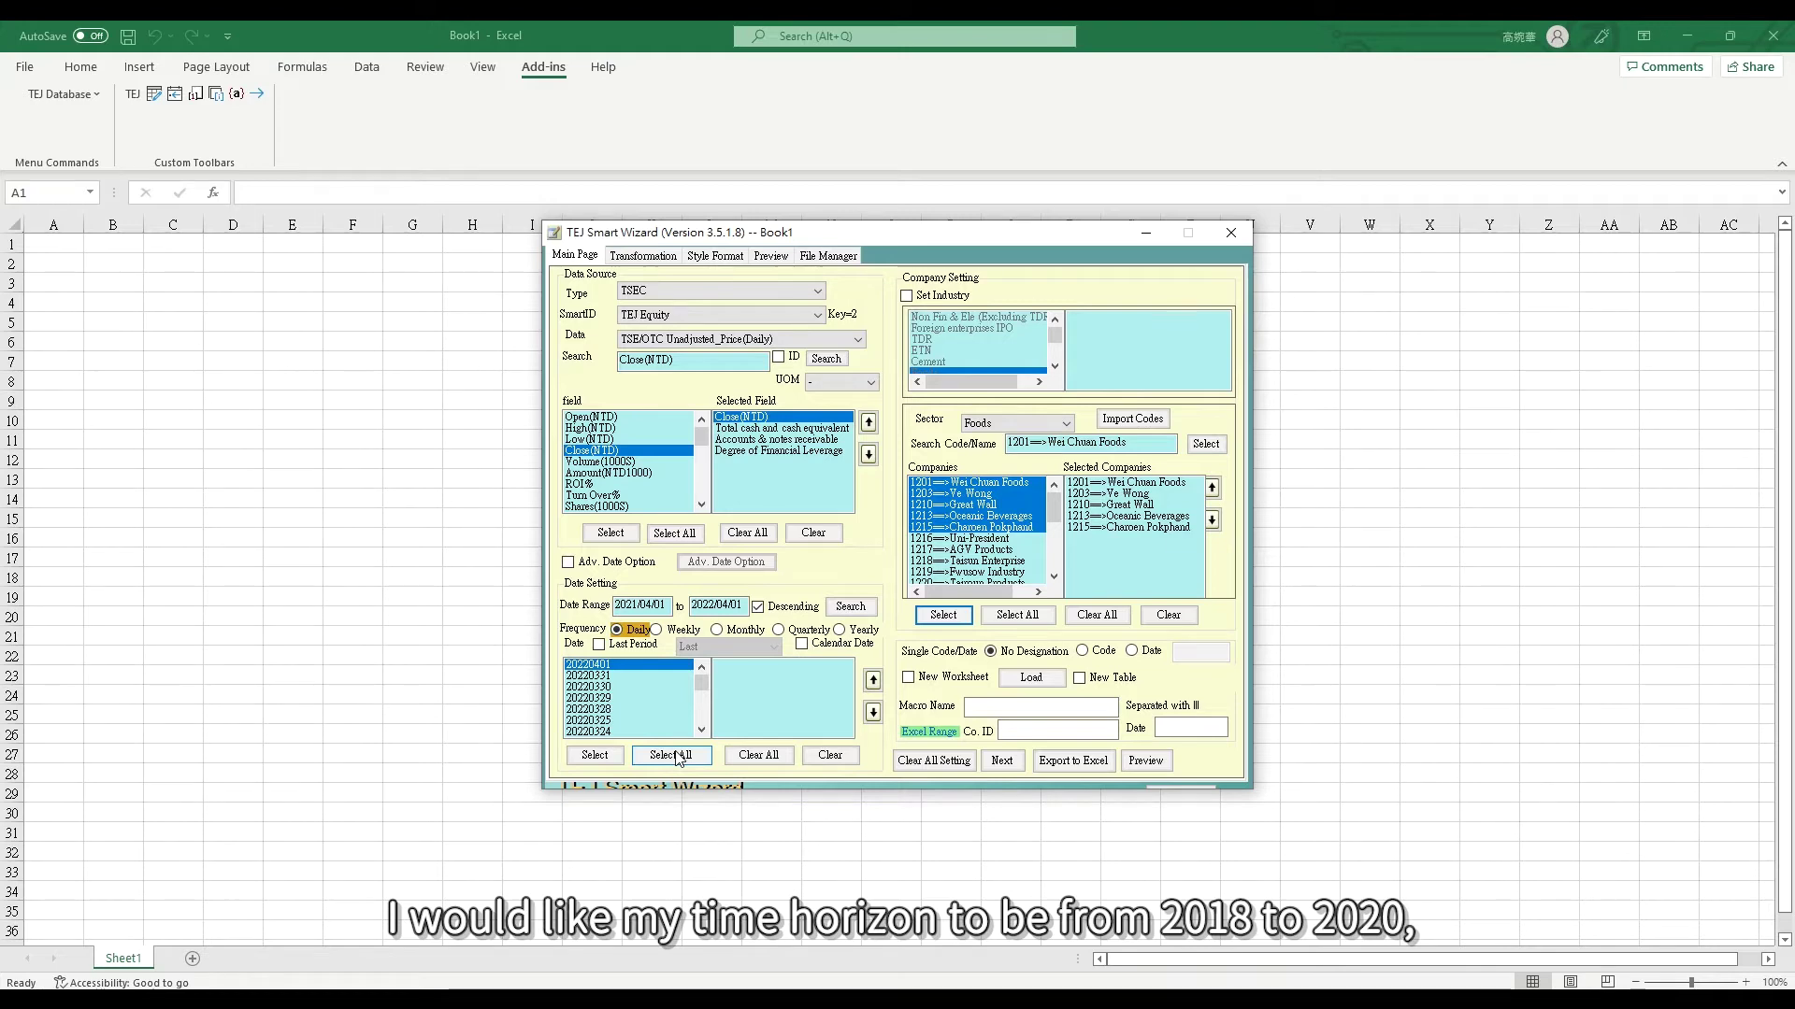
Enter the date range 2018/01/01 to 2020/12/31 and refresh the available dates
double_click(641, 604)
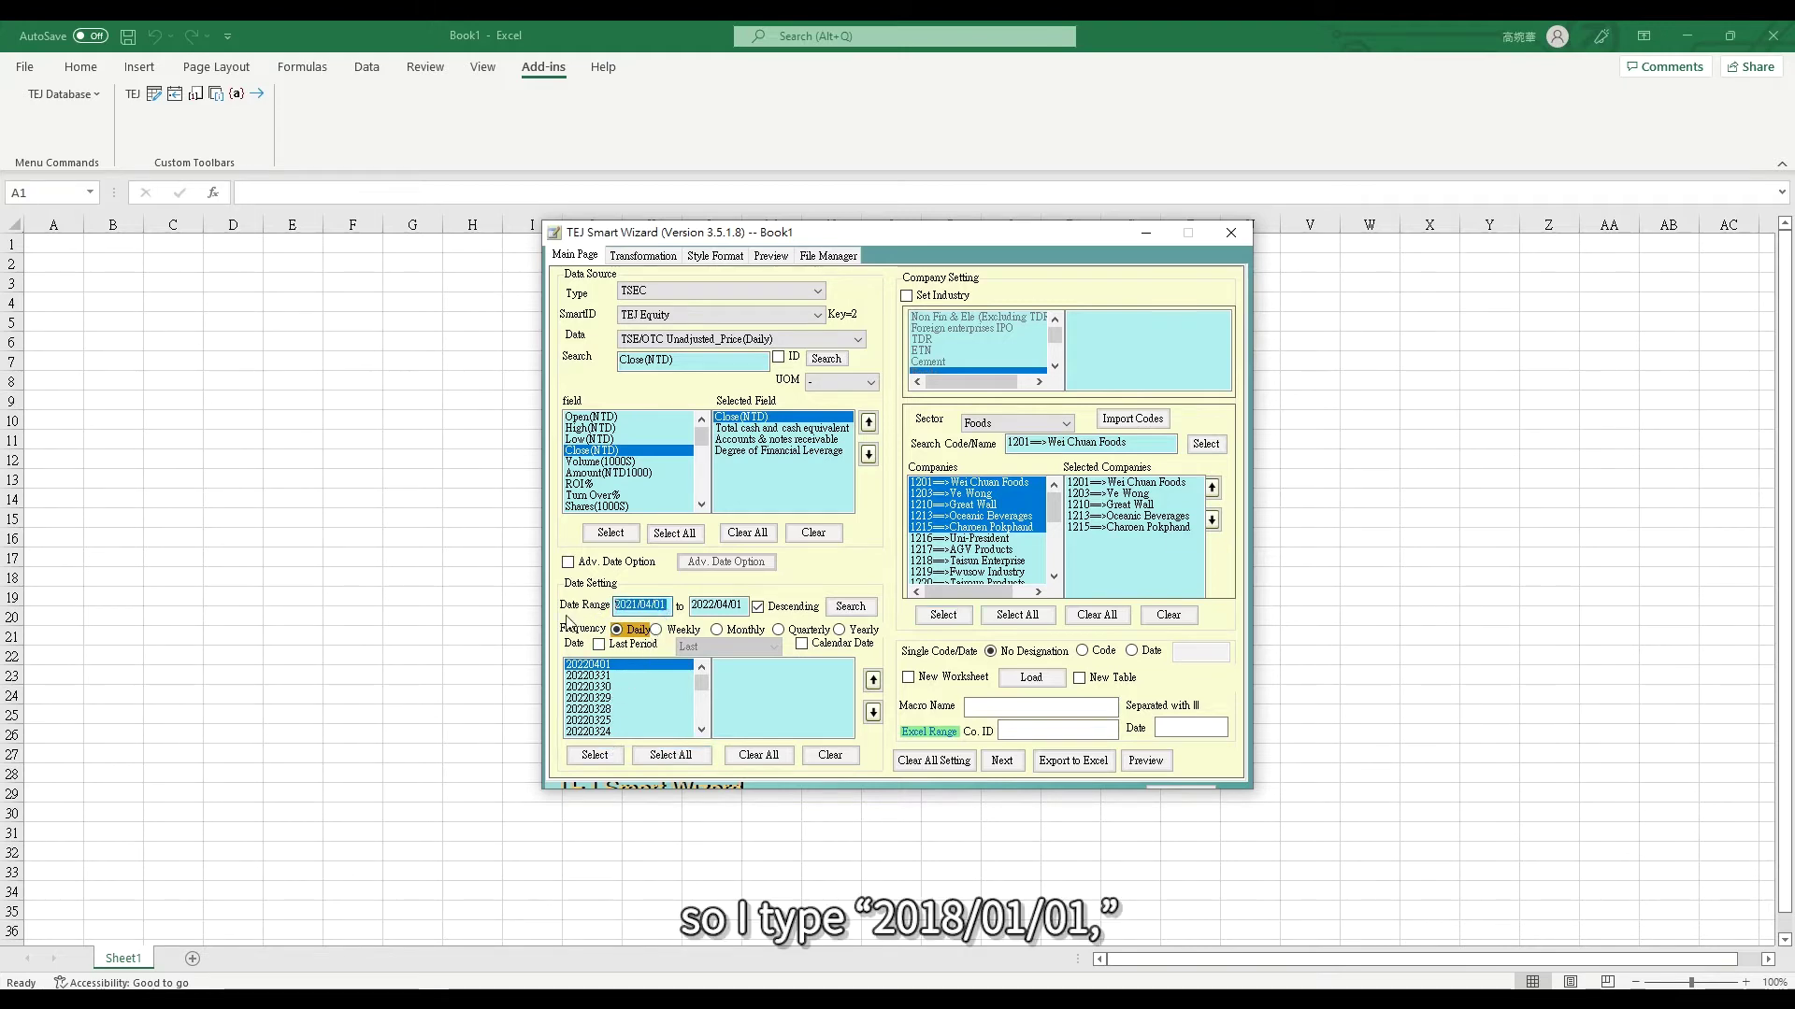
text(20)
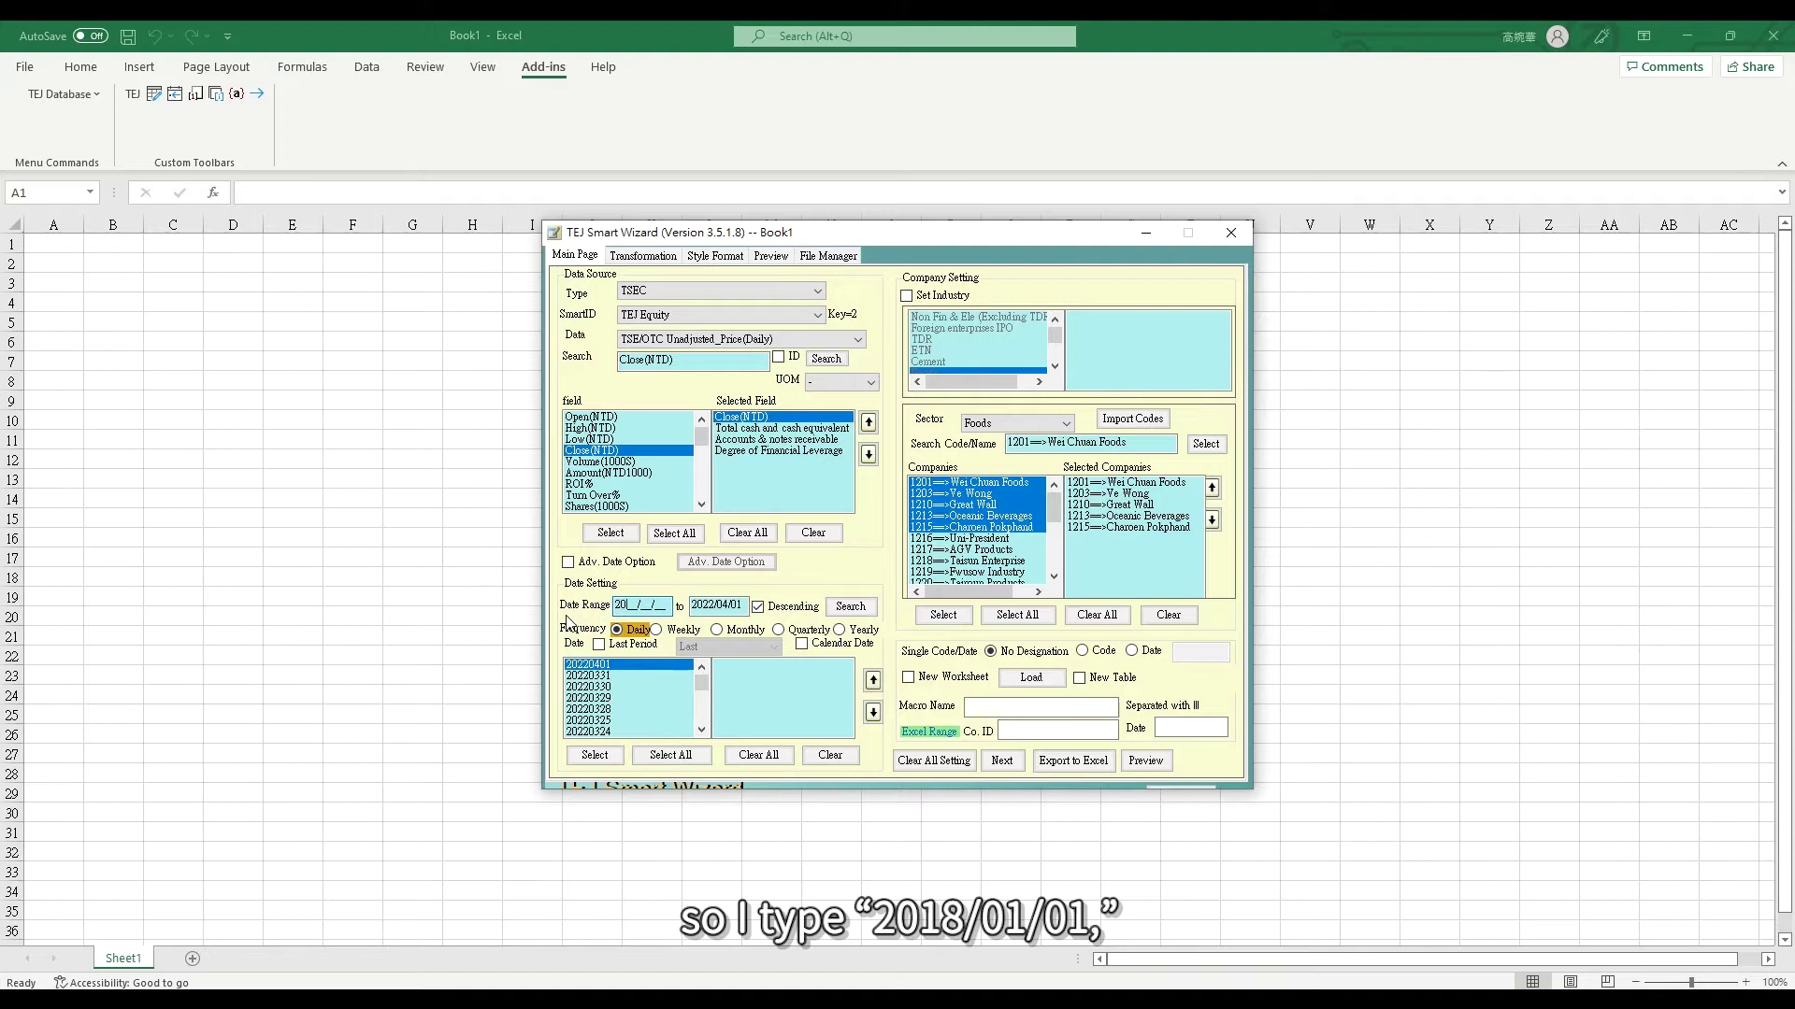
text(18/01/01)
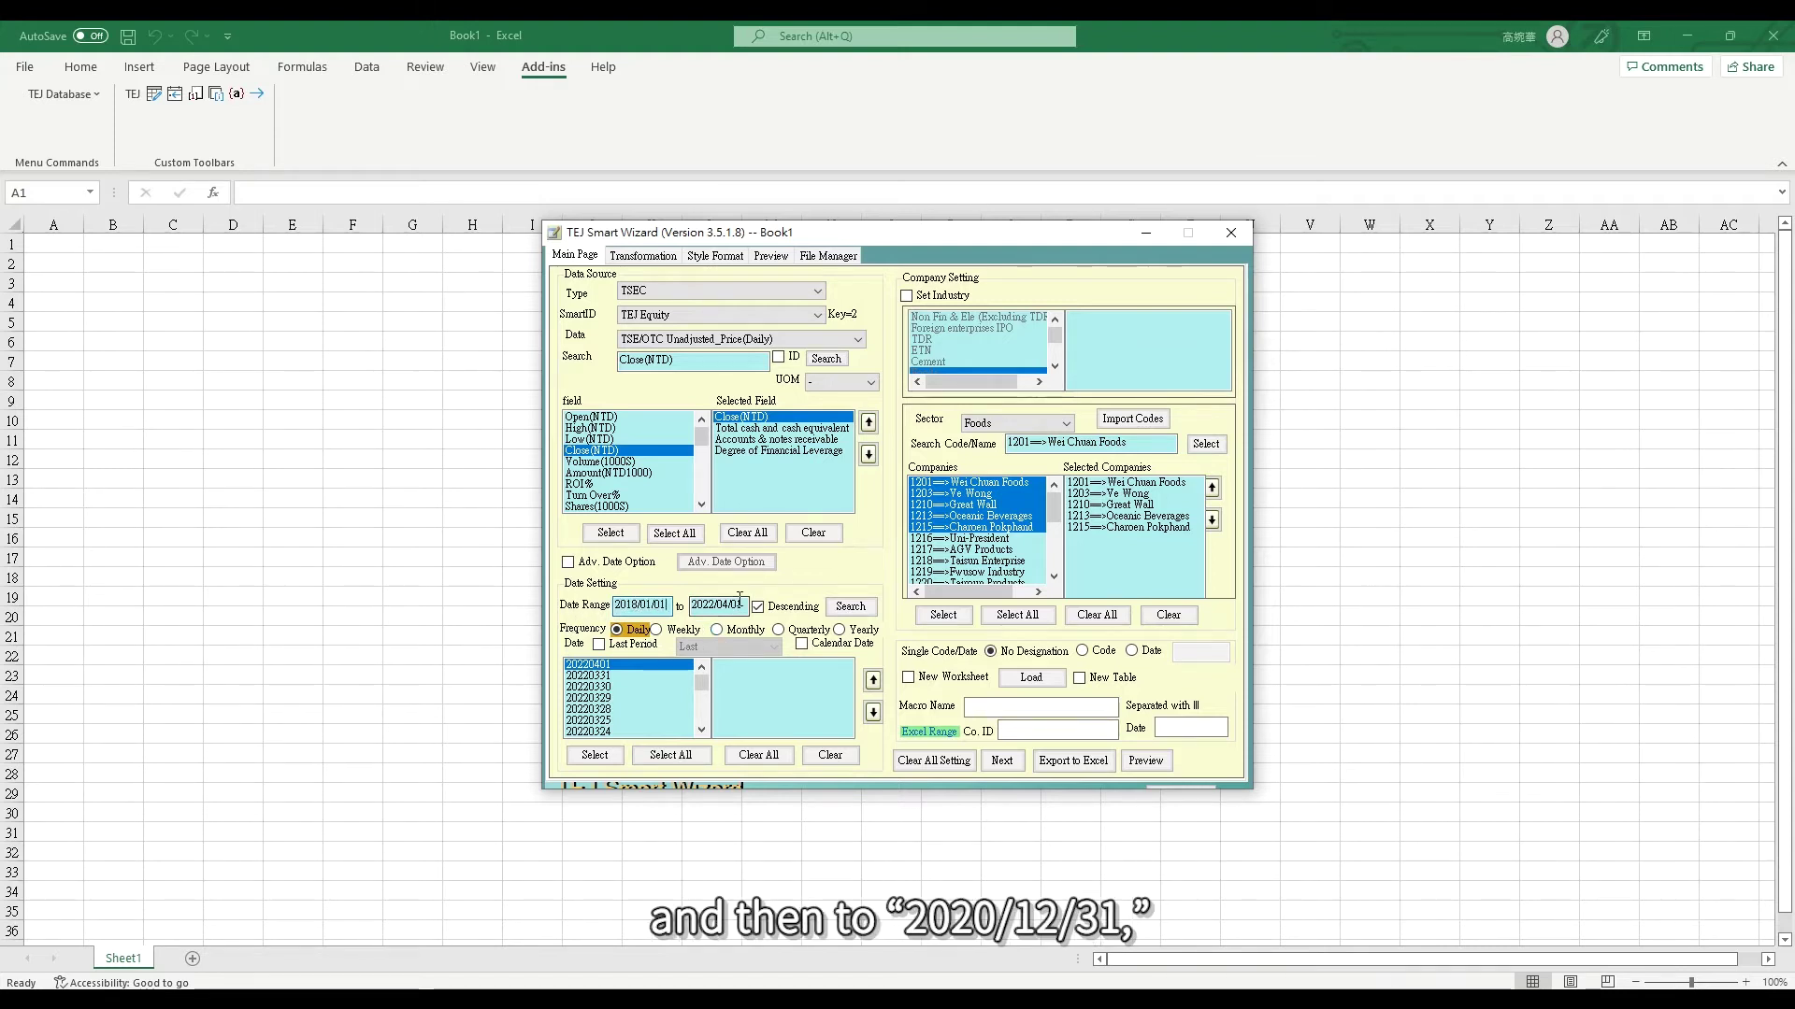
double_click(692, 606)
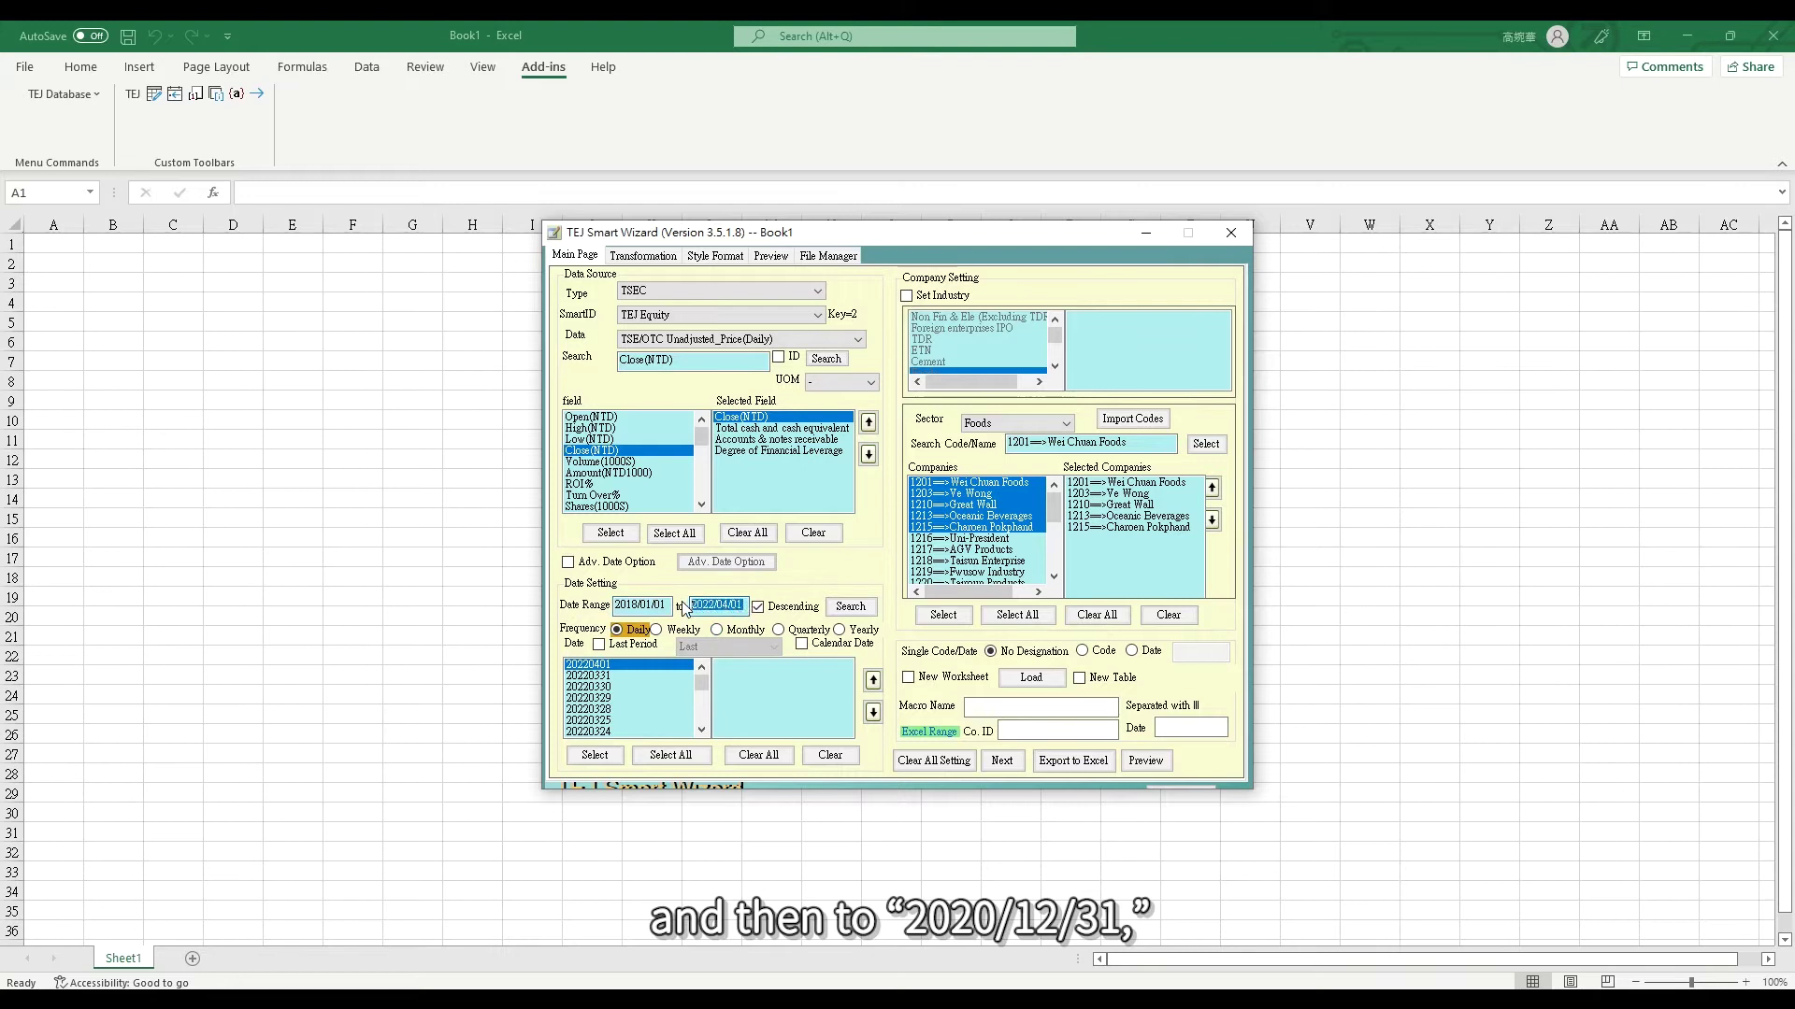
text(2020/12)
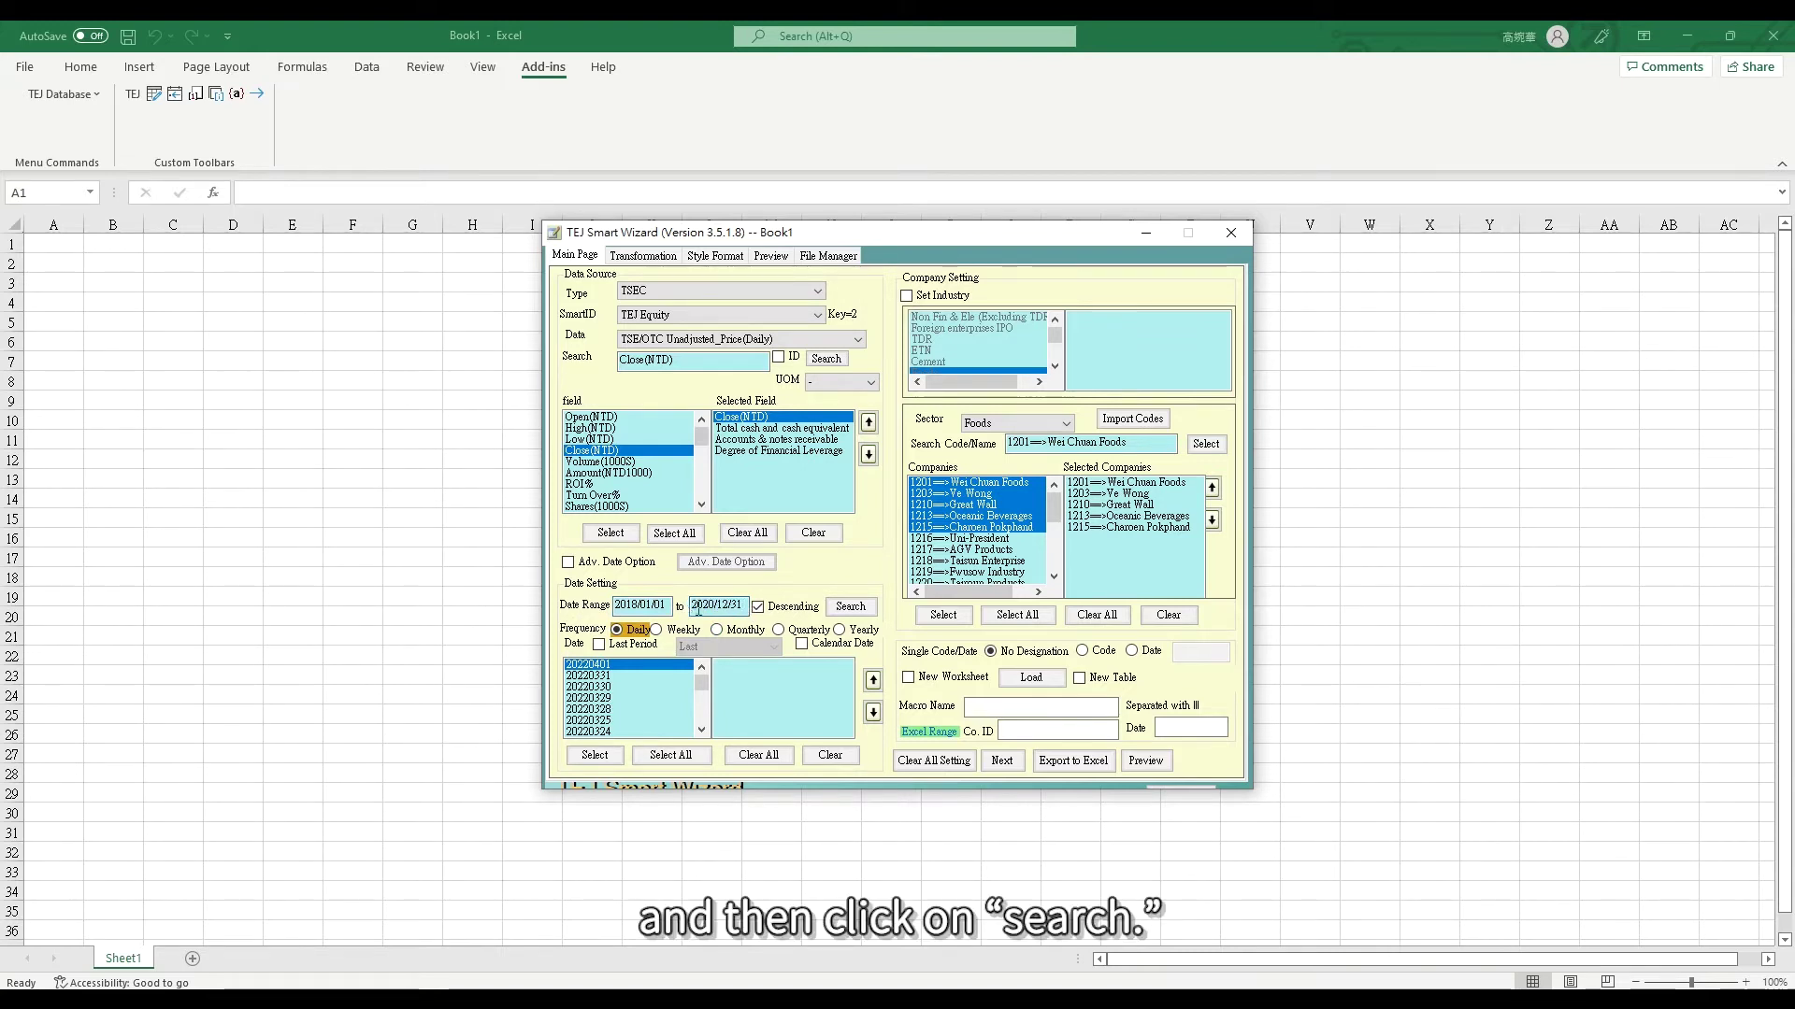
click(858, 607)
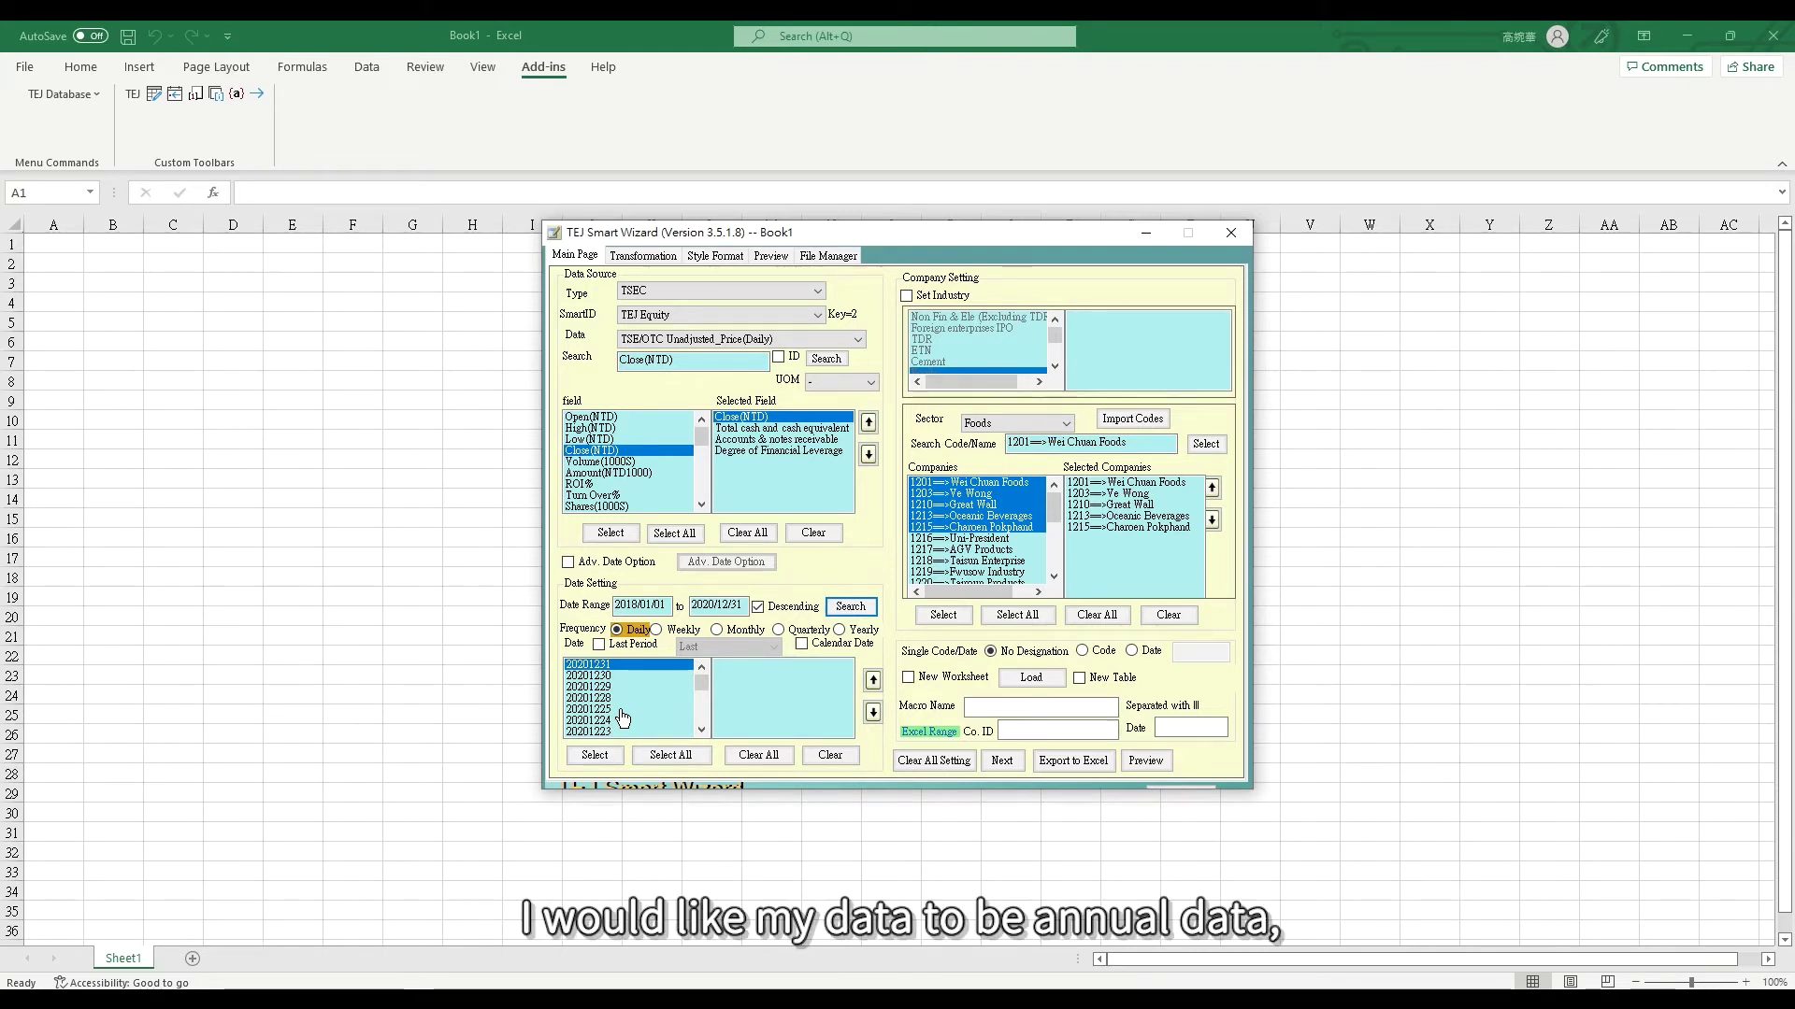
Switch to yearly frequency, select 2020, 2019 and 2018, and export to Excel
click(839, 631)
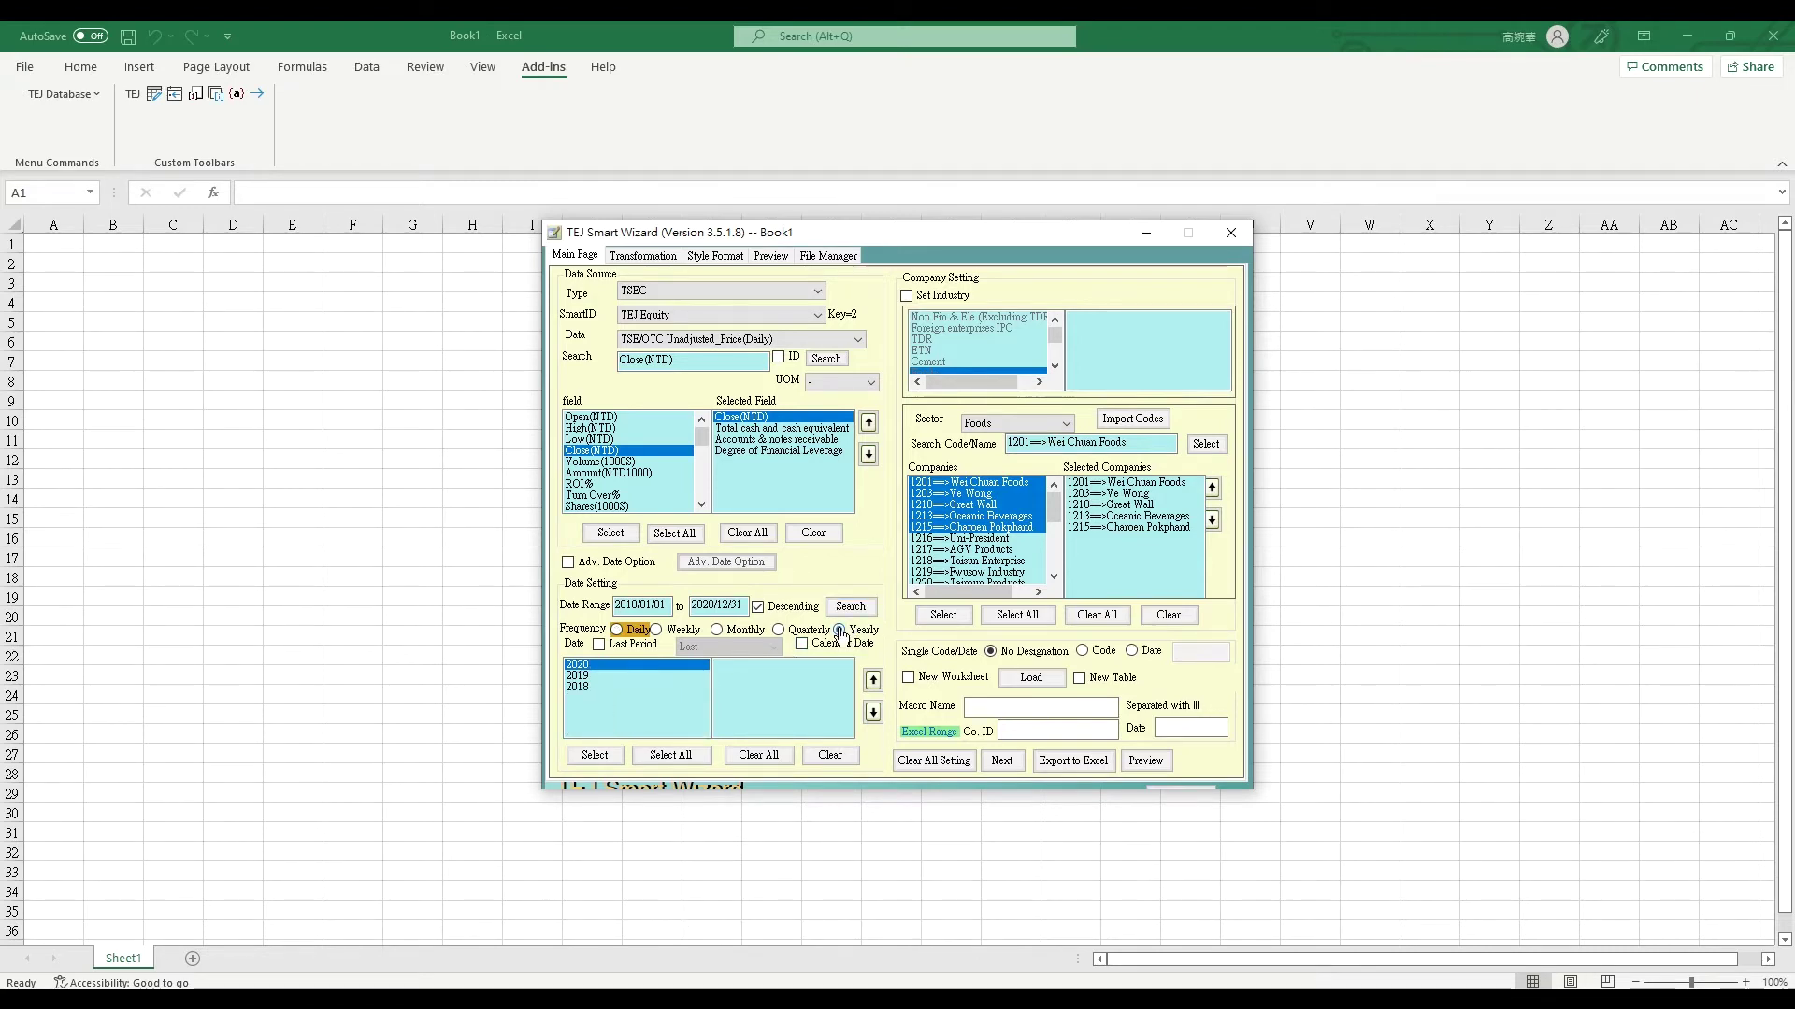
click(681, 760)
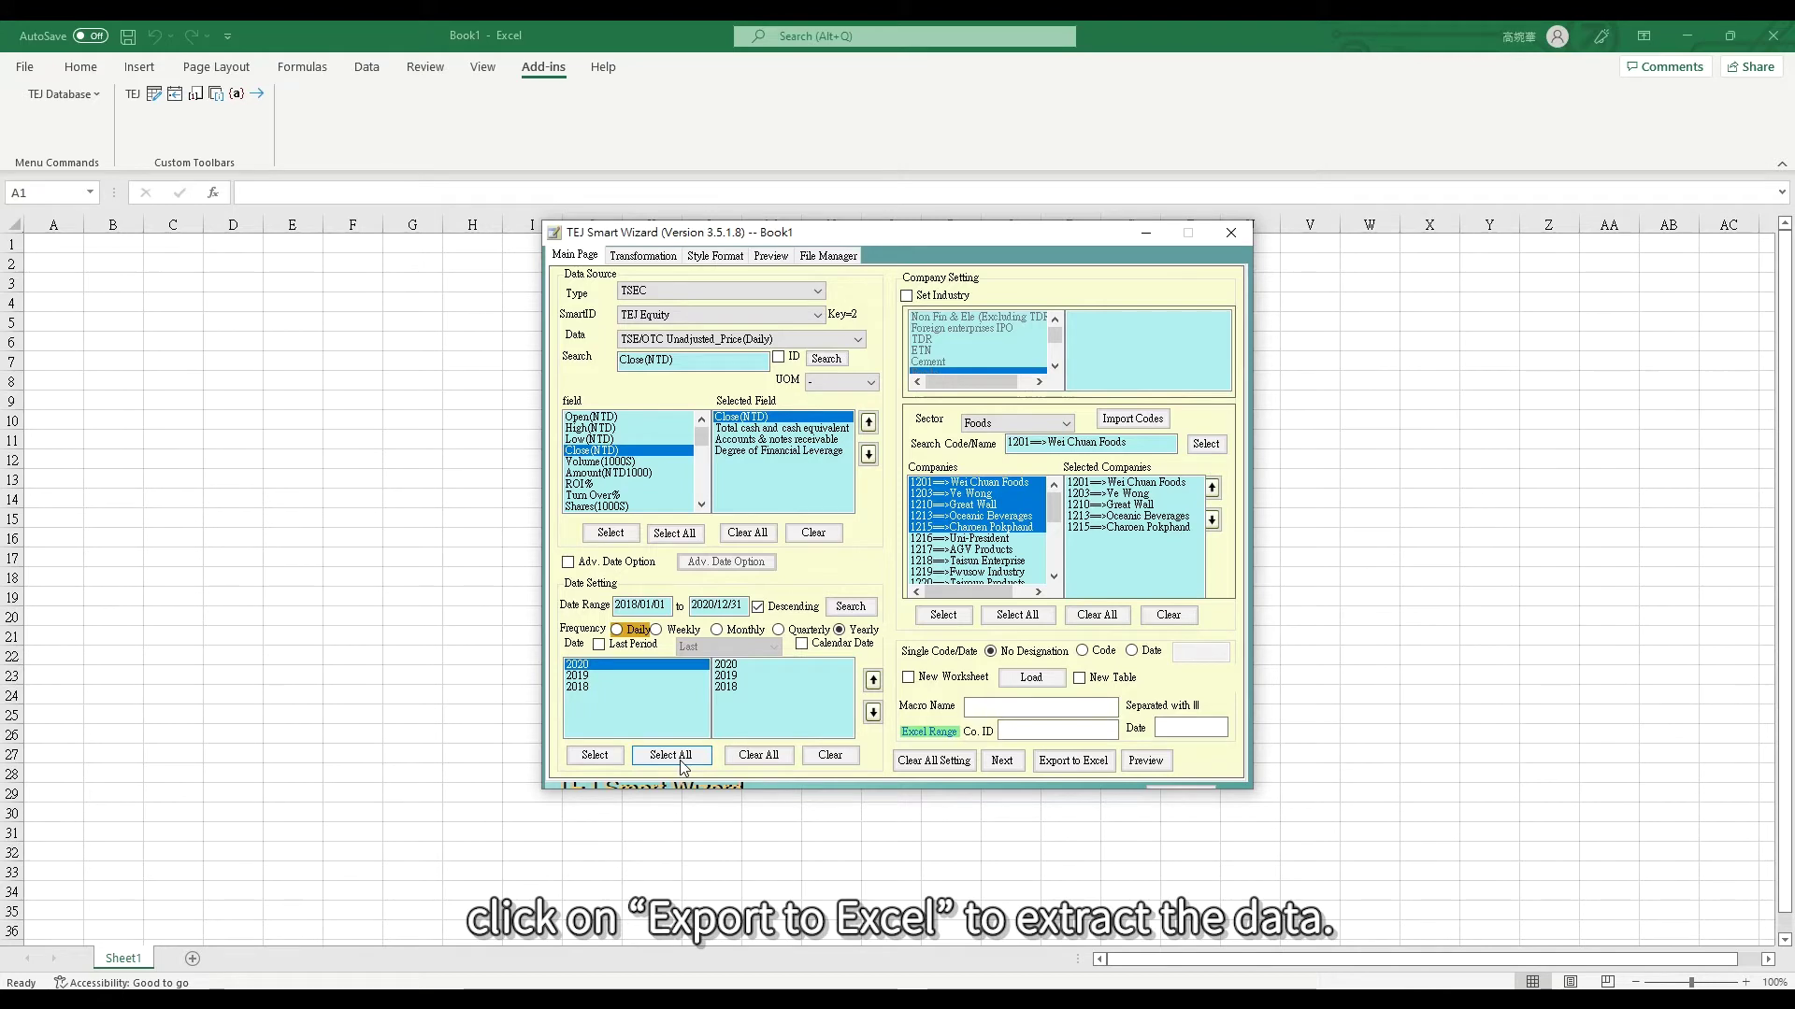
click(1054, 763)
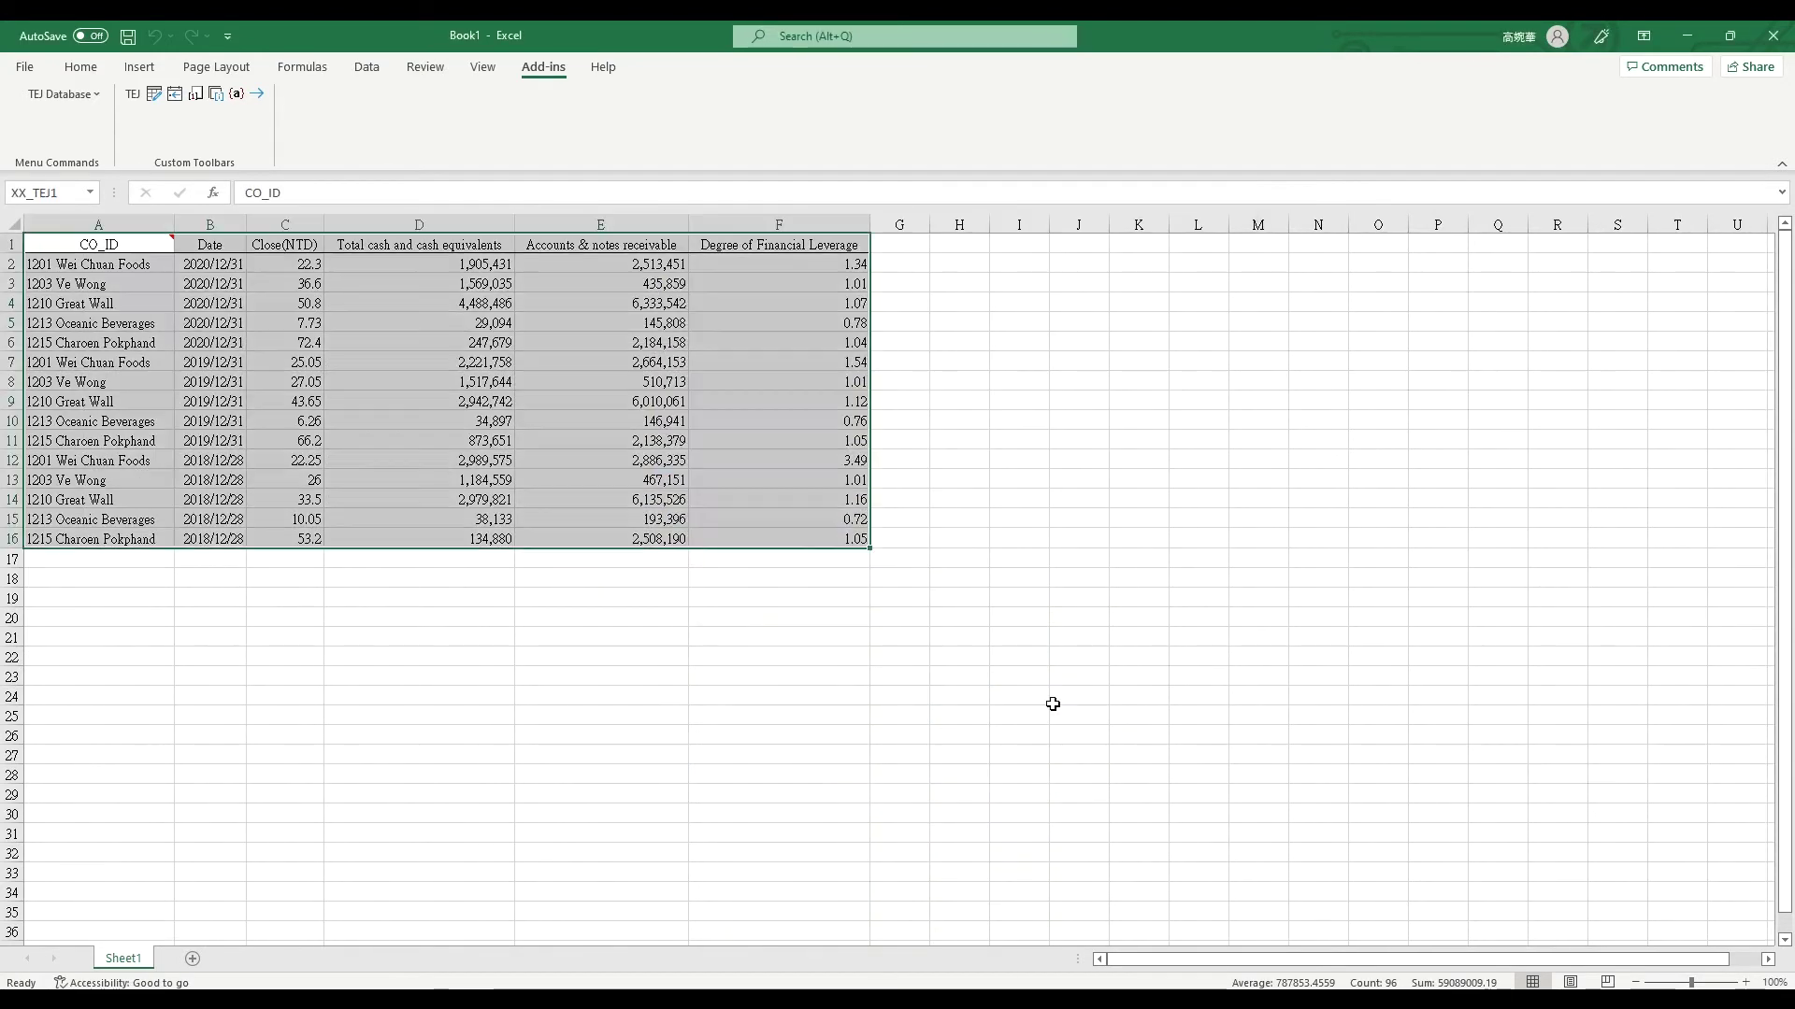
click(906, 712)
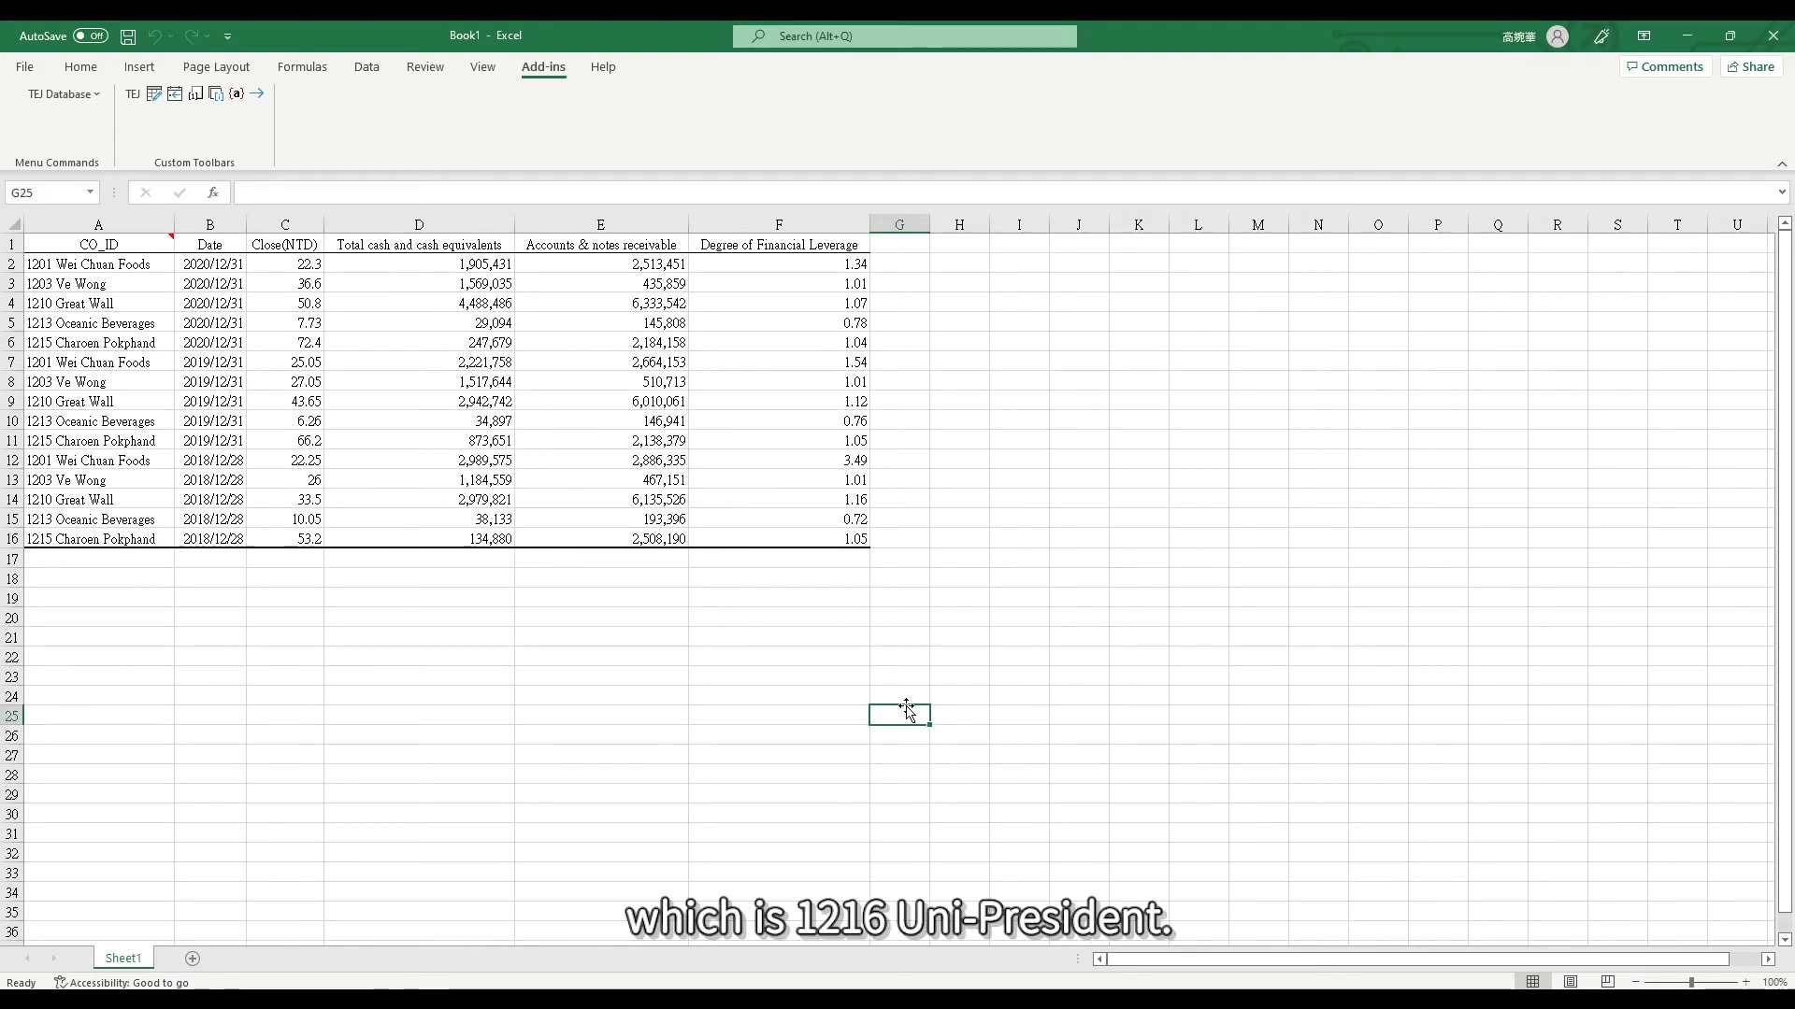
Enter company code 1216 in cell A17 and refresh the worksheet's TEJ data
click(84, 565)
text(ㄅ)
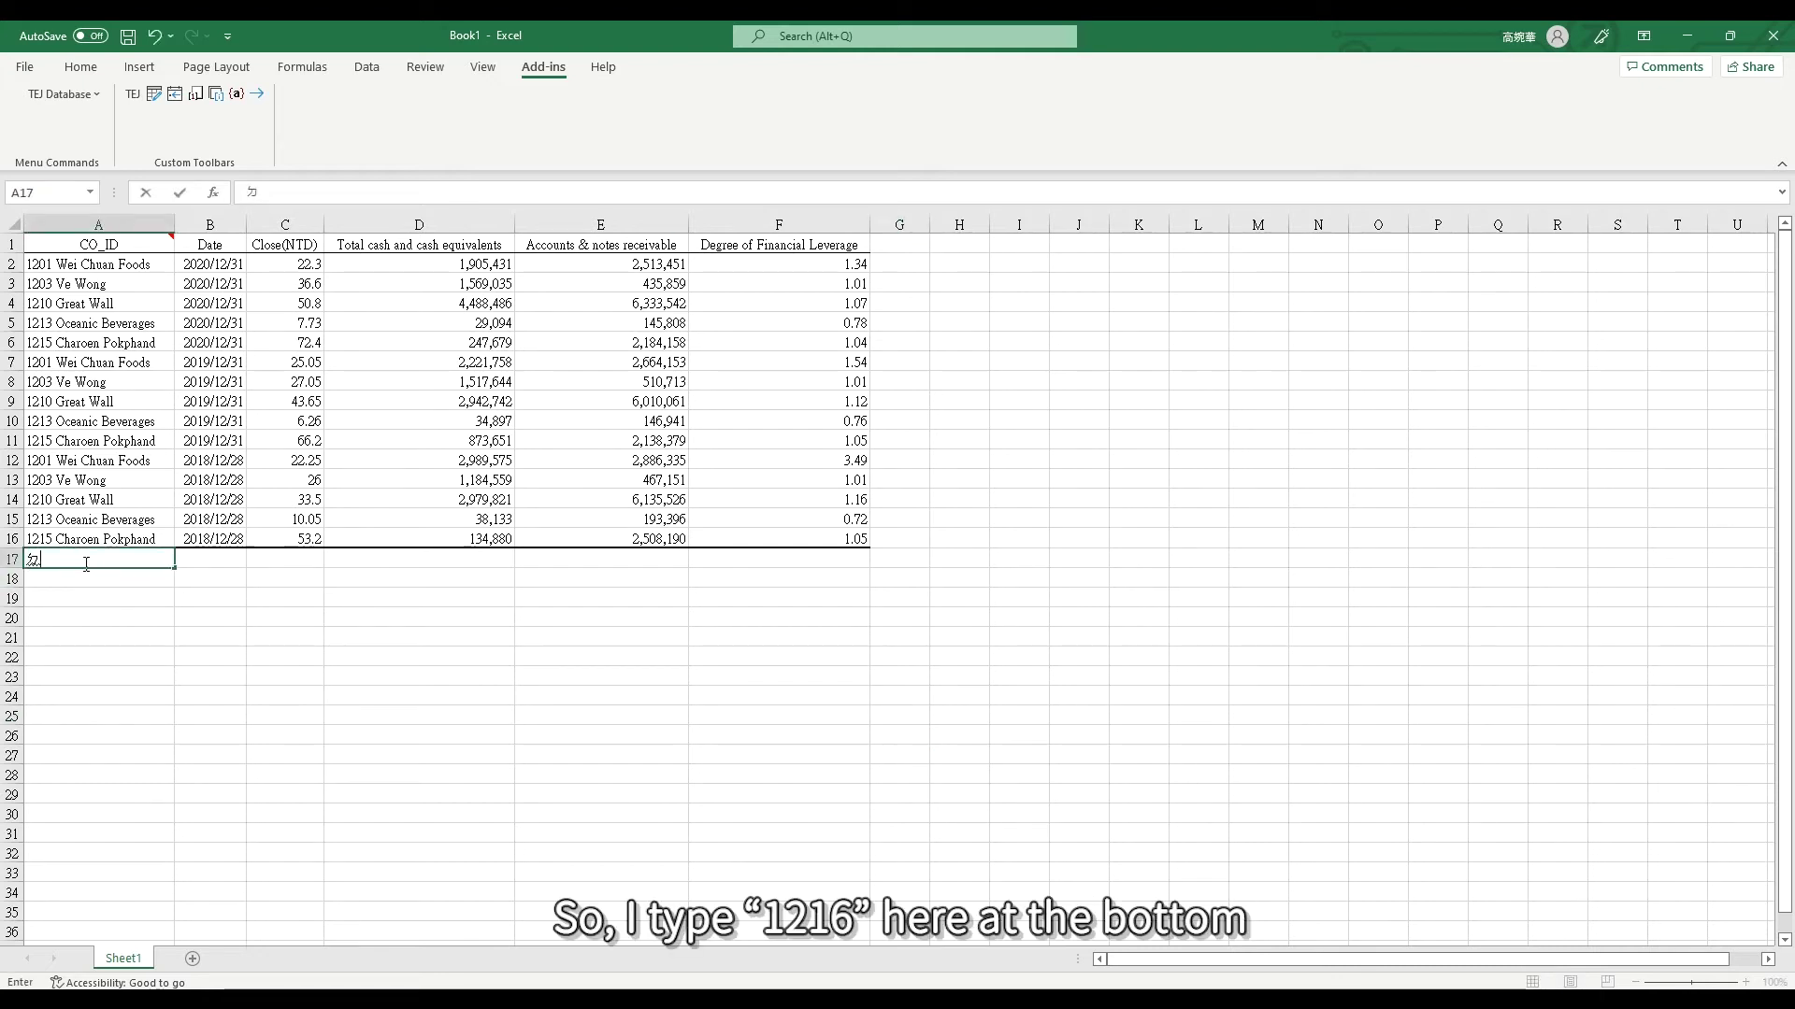
text(2)
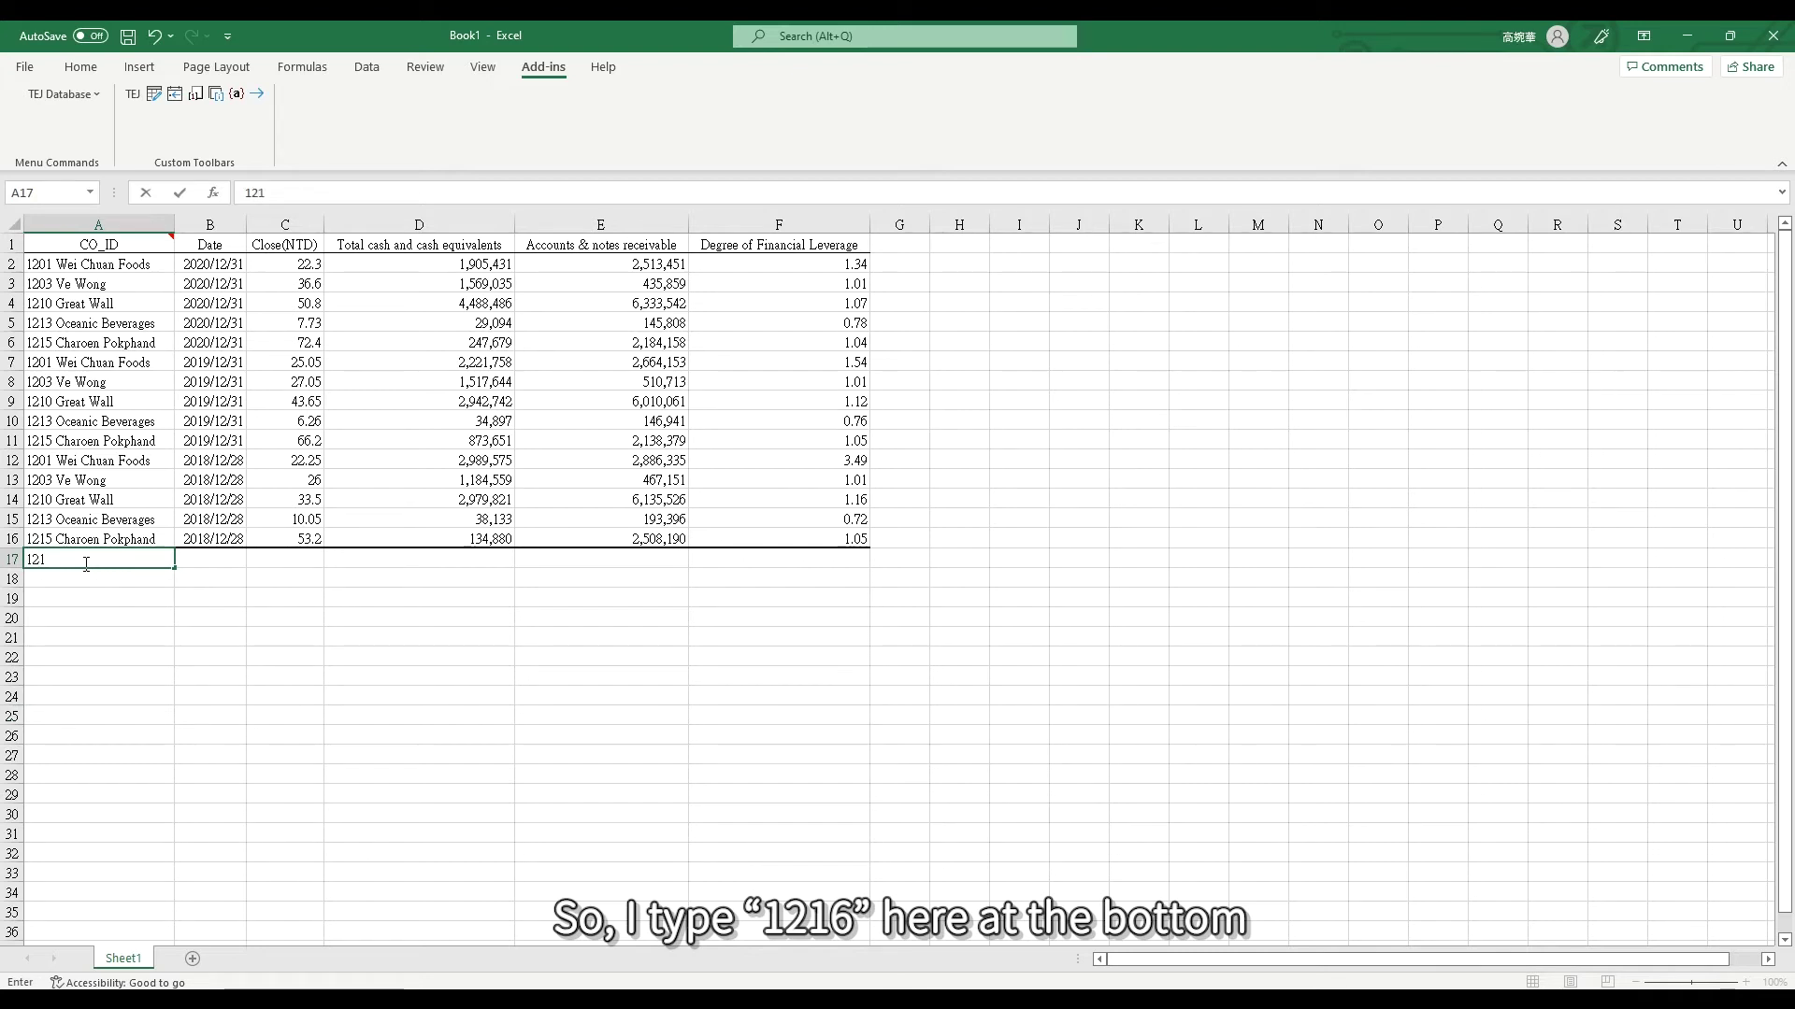
text(6)
key(Return)
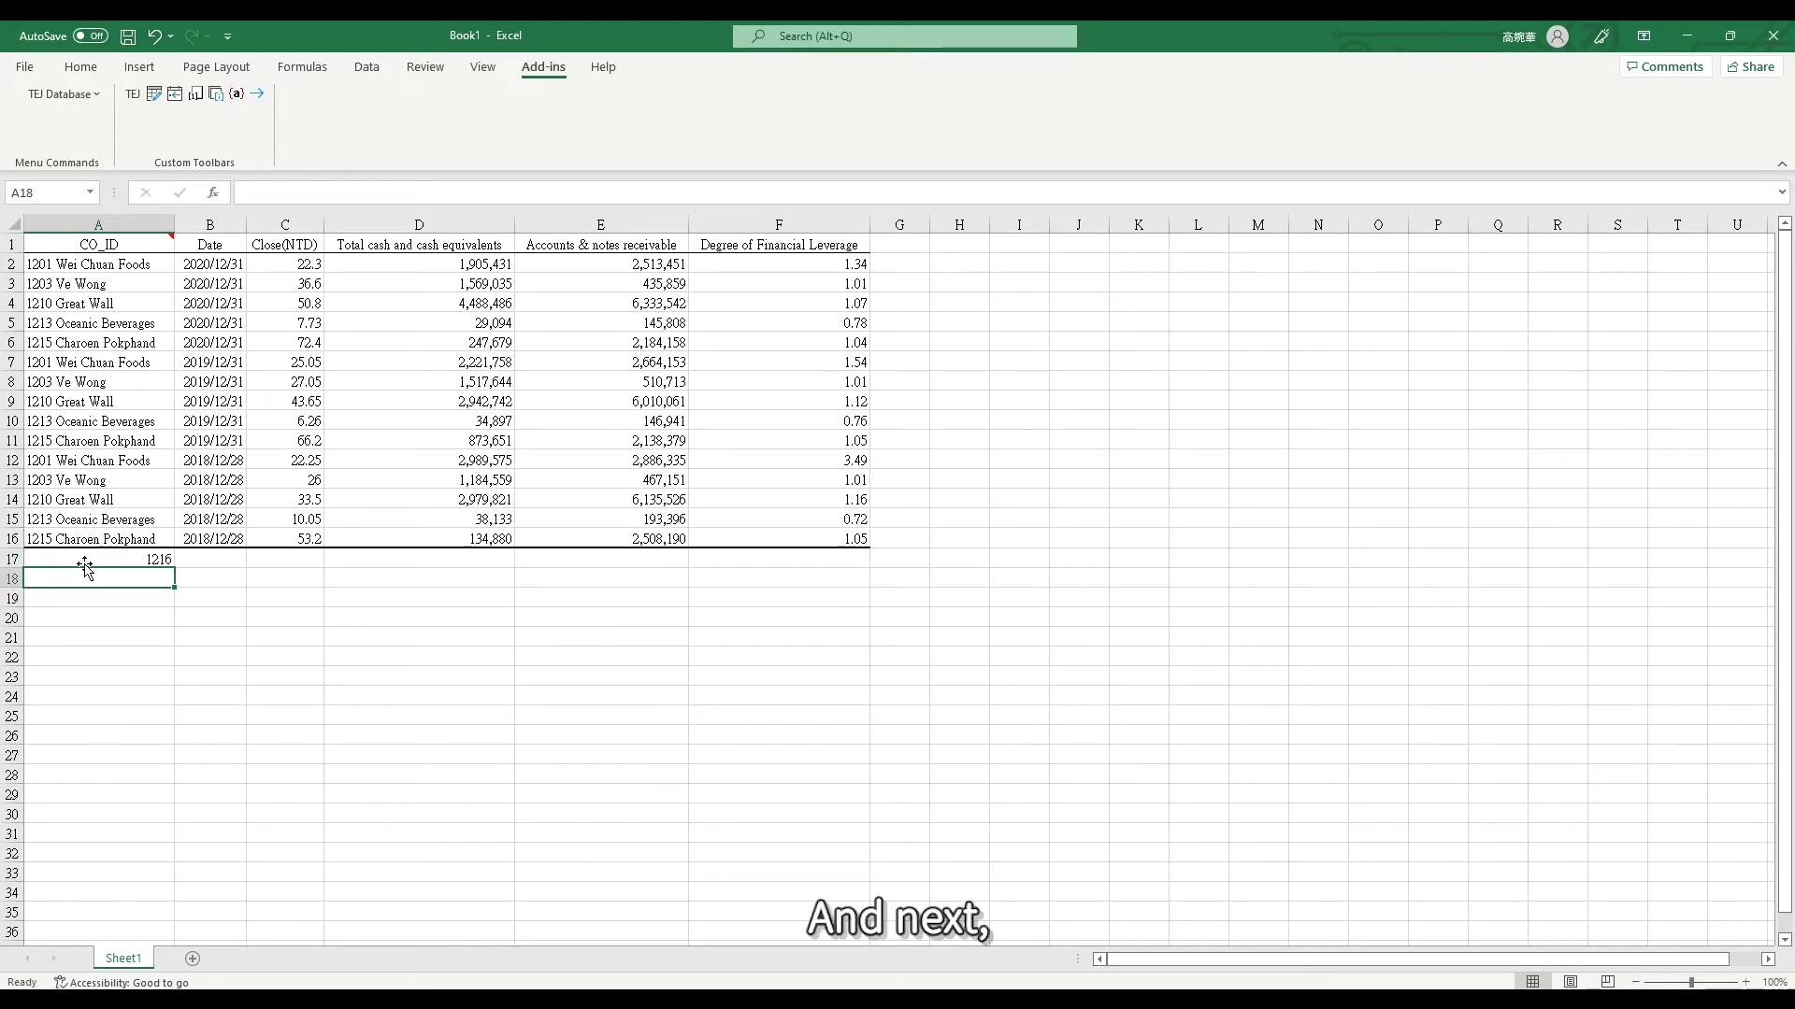
click(92, 558)
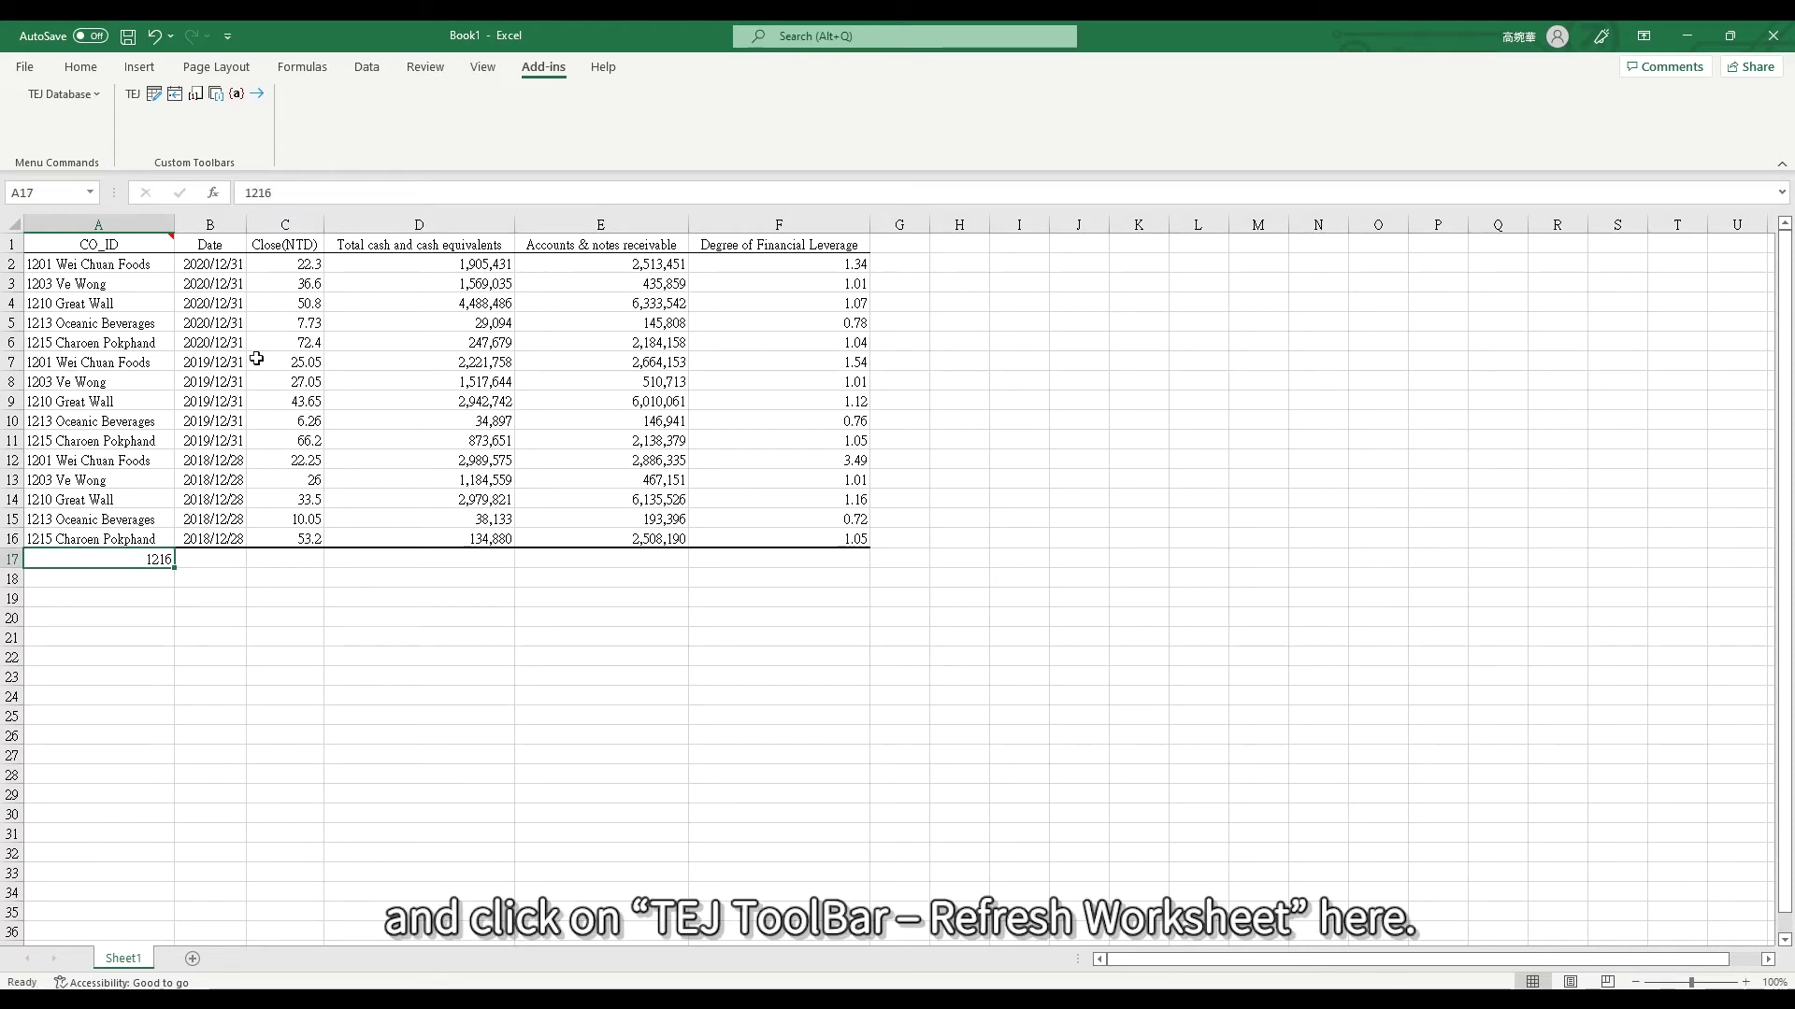
click(195, 97)
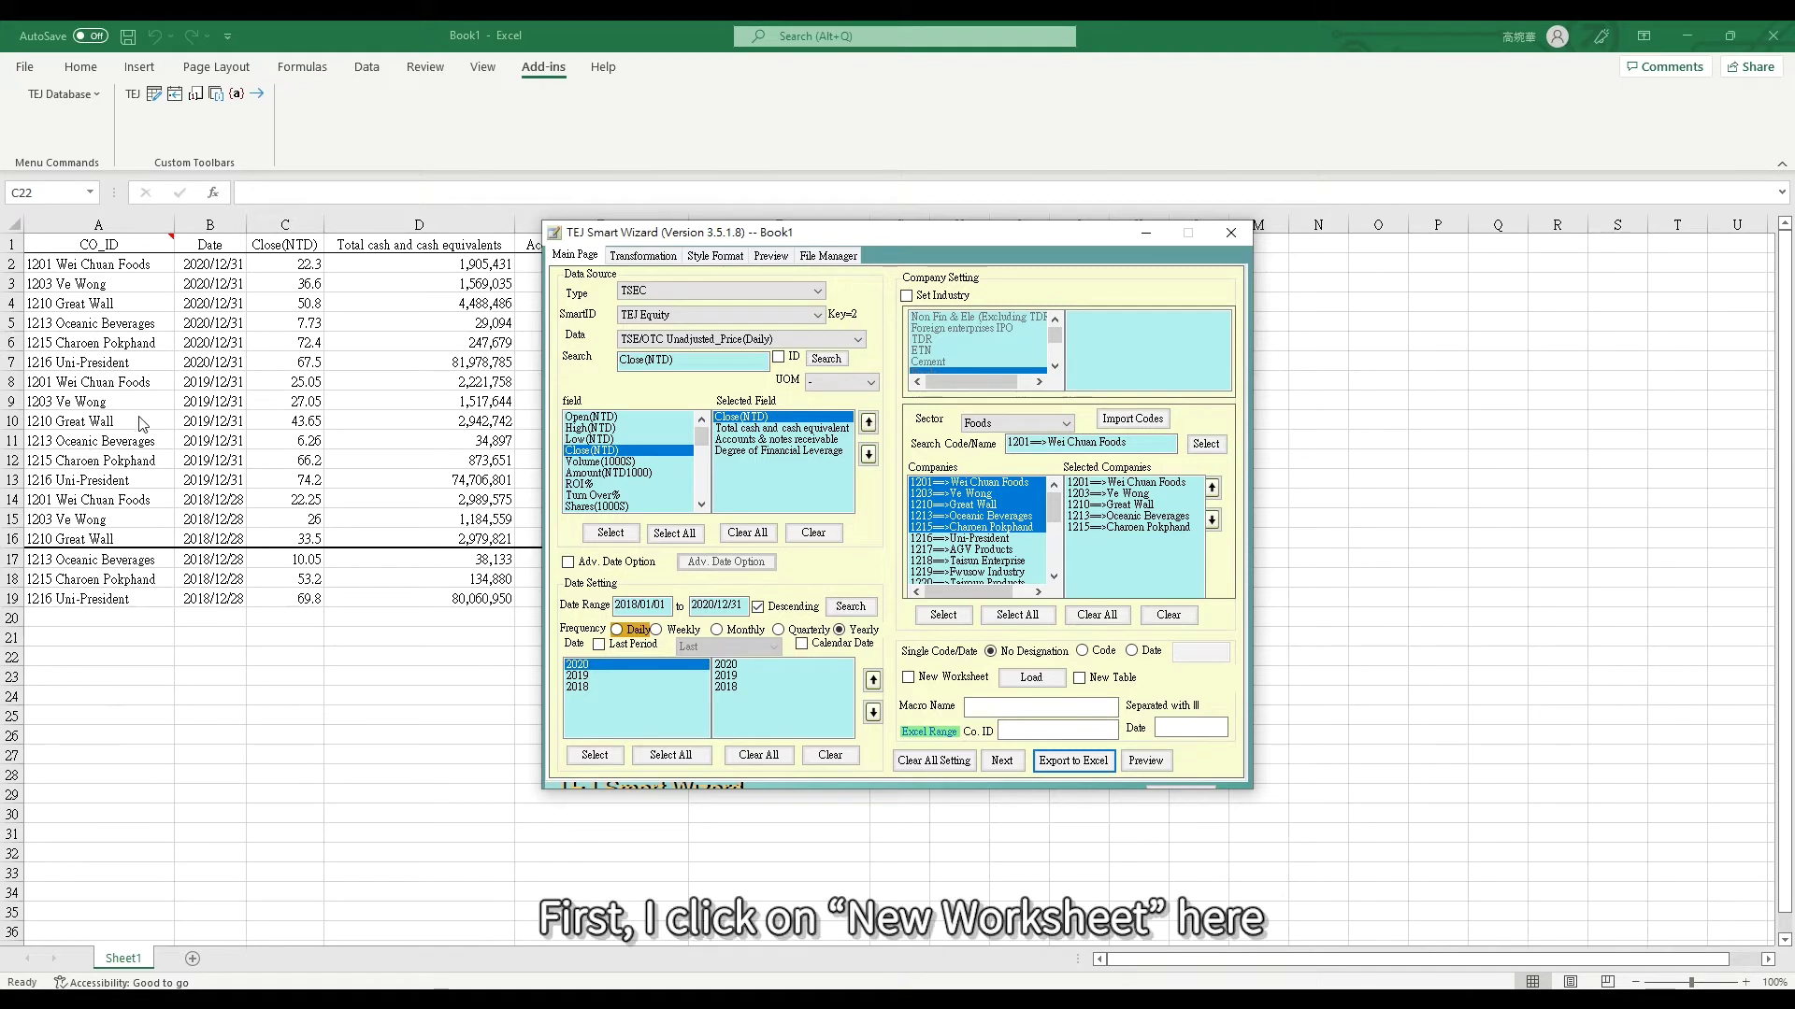
Route the export to a new worksheet and continue to the Transformation layout options
click(912, 684)
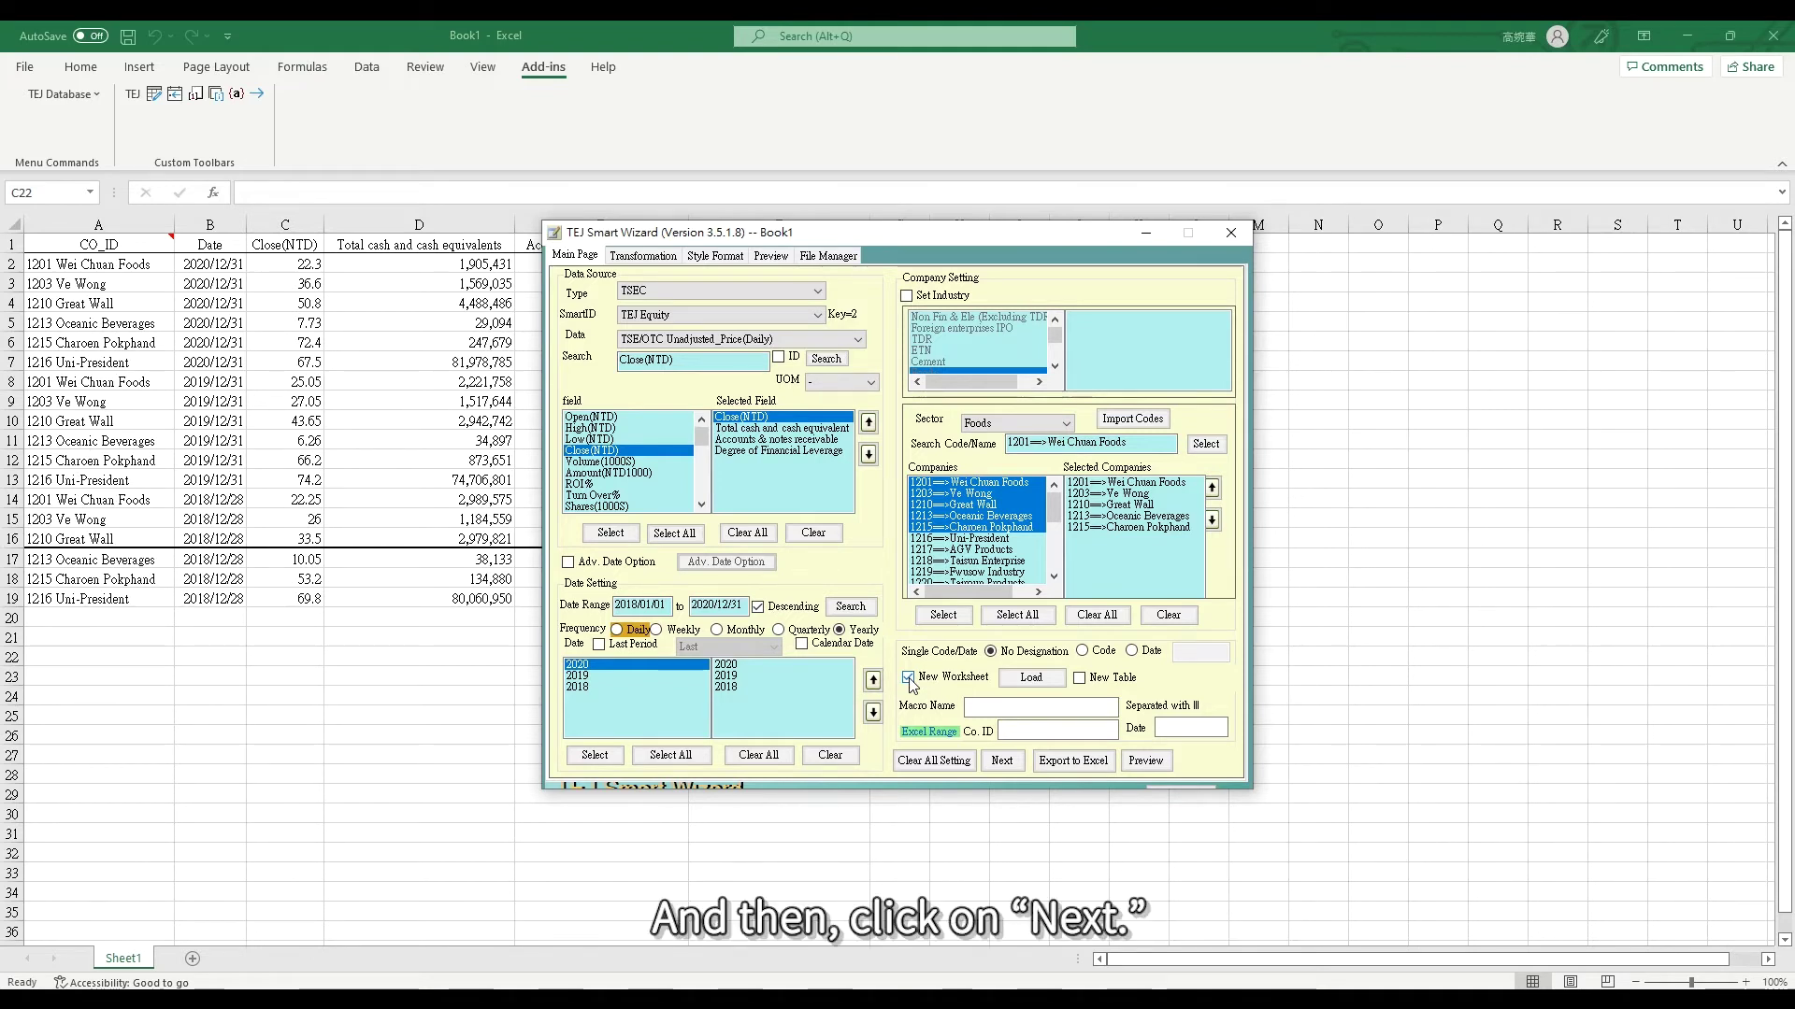
click(999, 764)
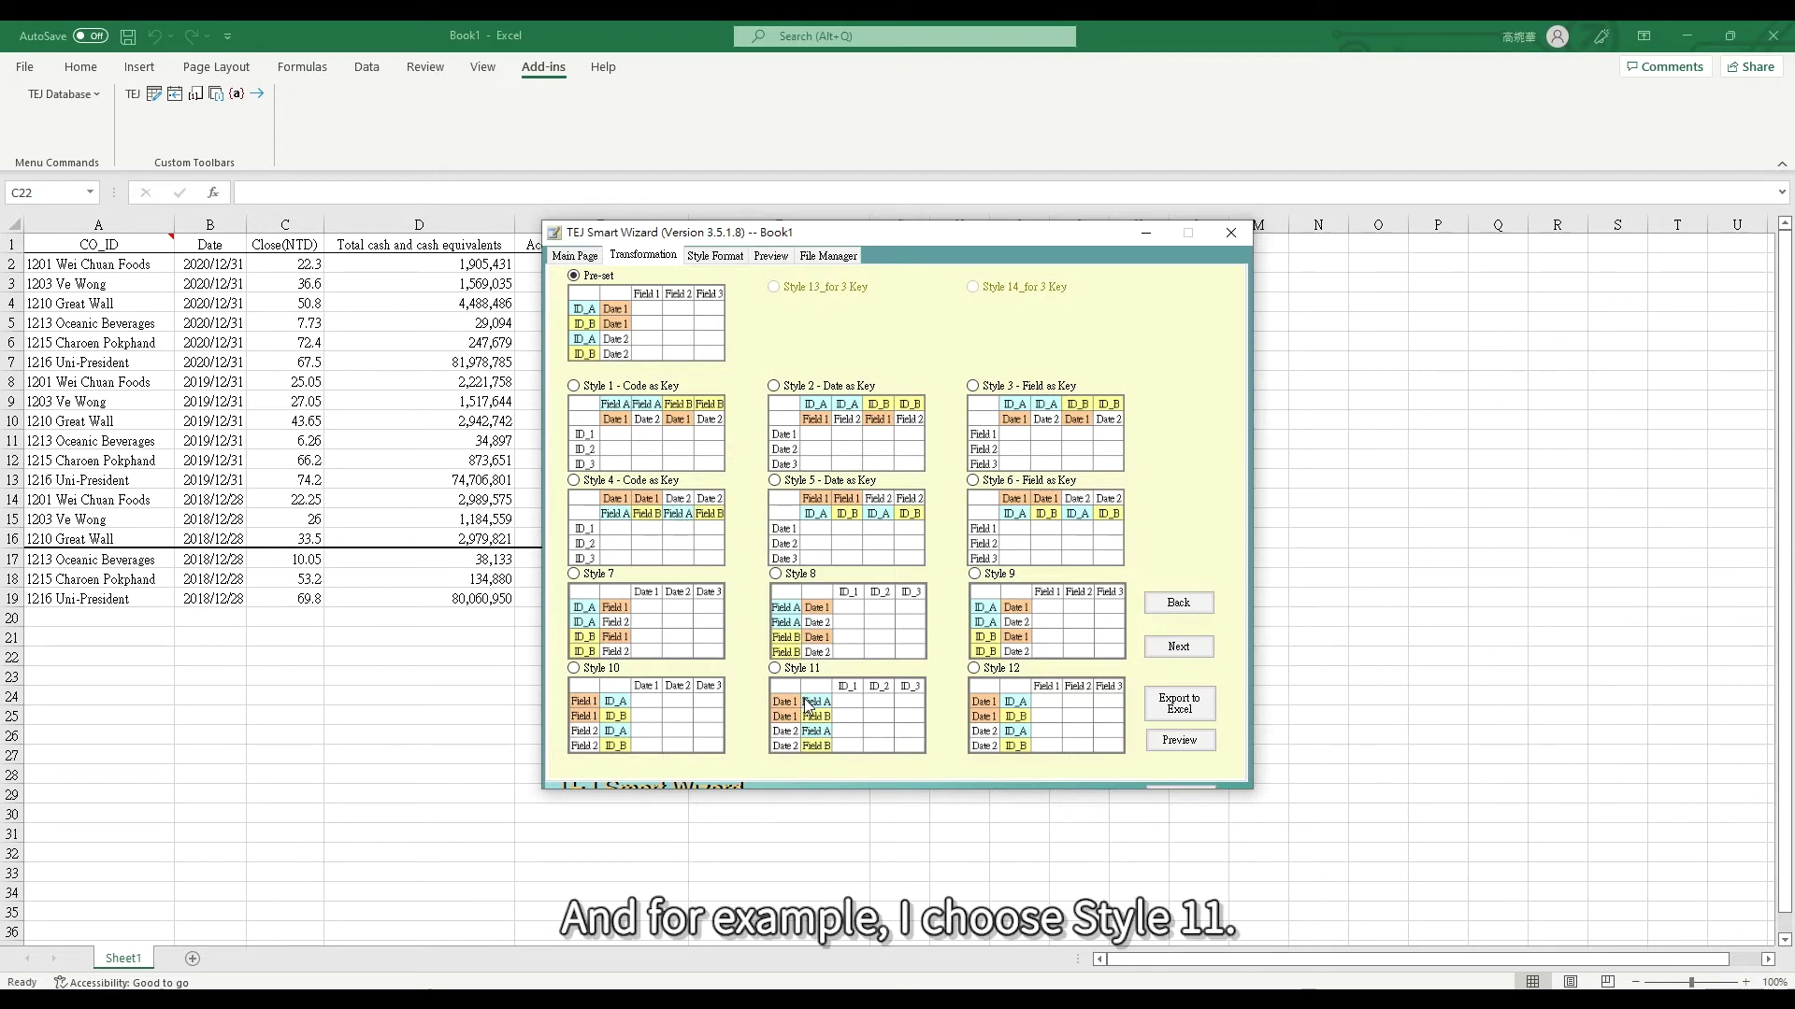
Choose the Style 11 layout and export the data to Excel in that layout
click(773, 671)
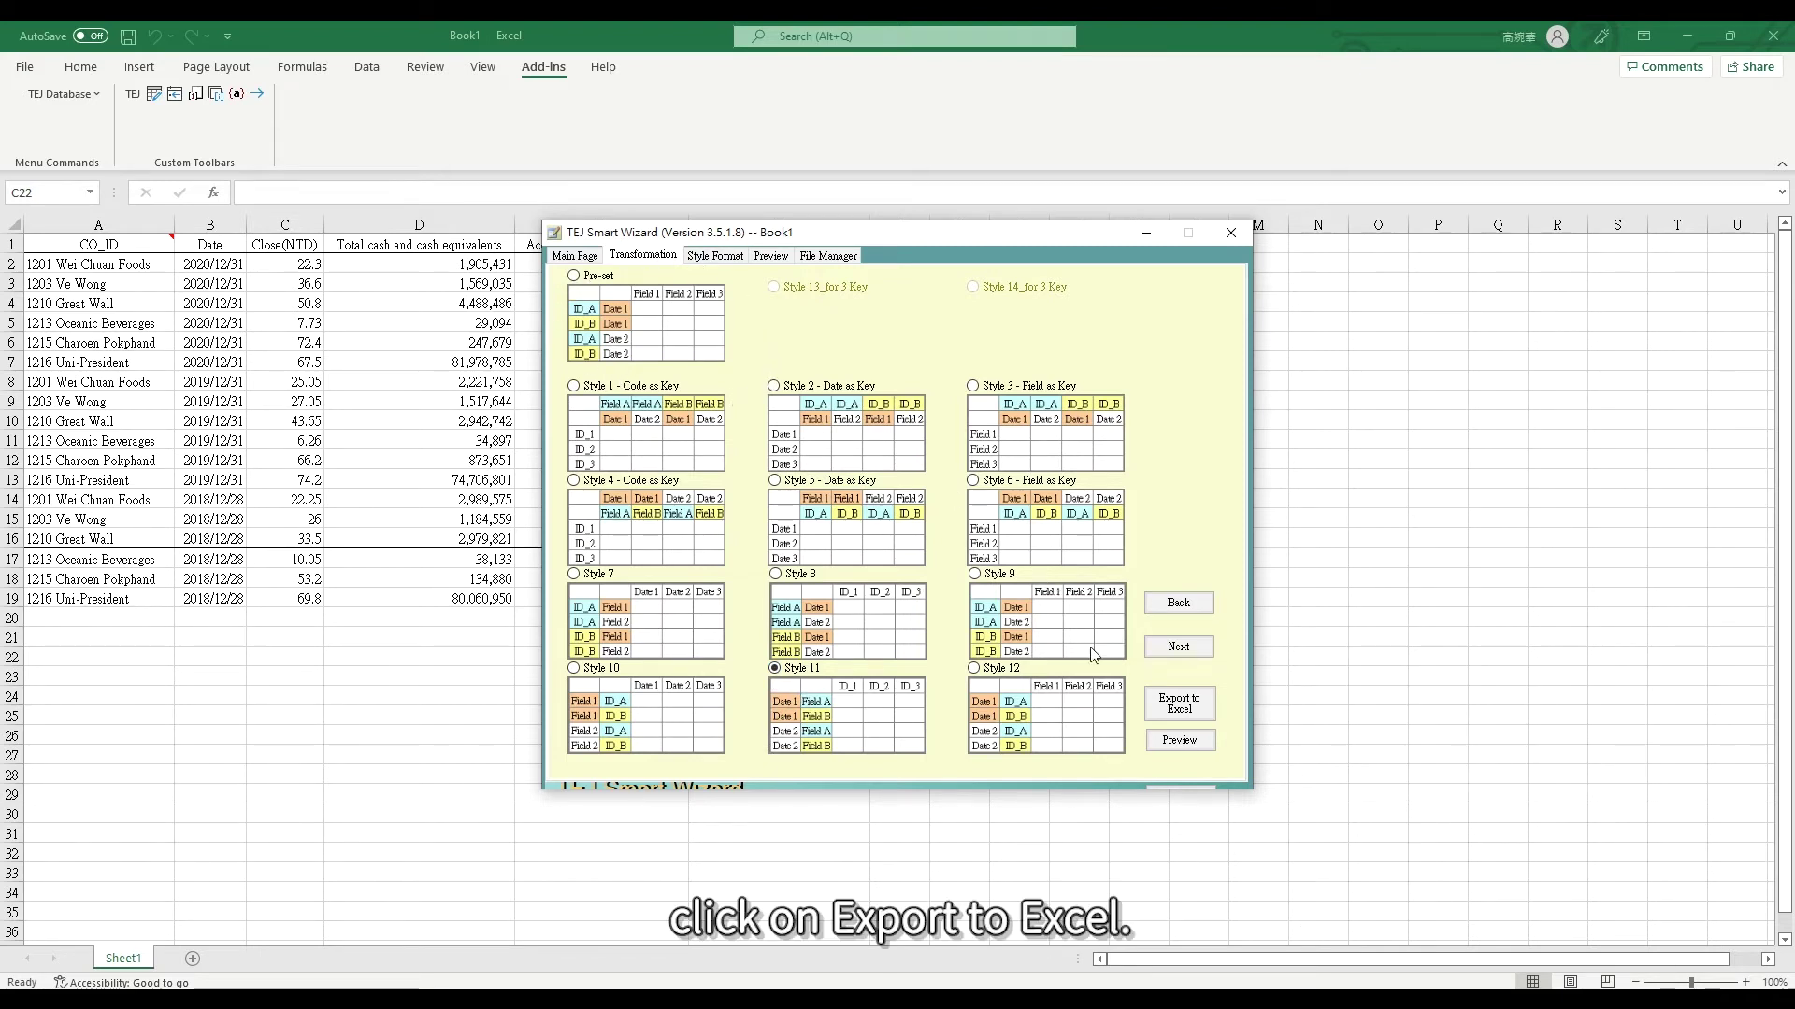
click(1150, 707)
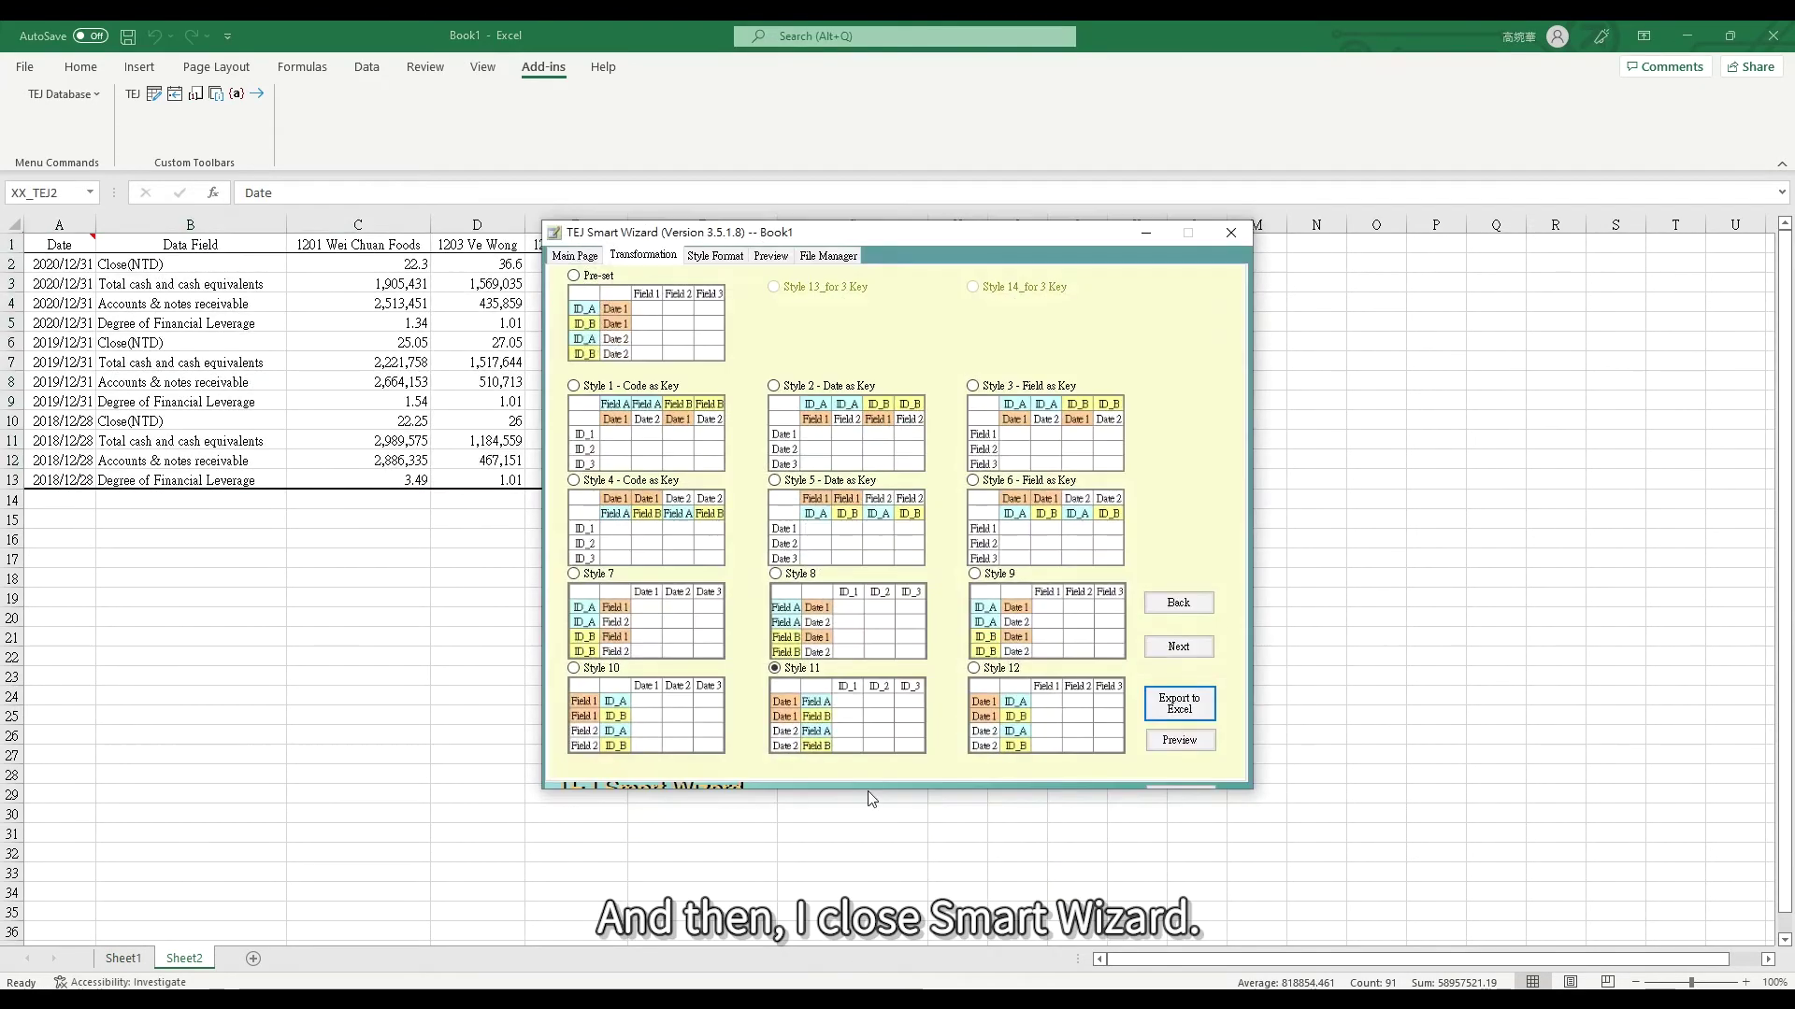
Close the TEJ Smart Wizard, confirming with Yes
click(1231, 232)
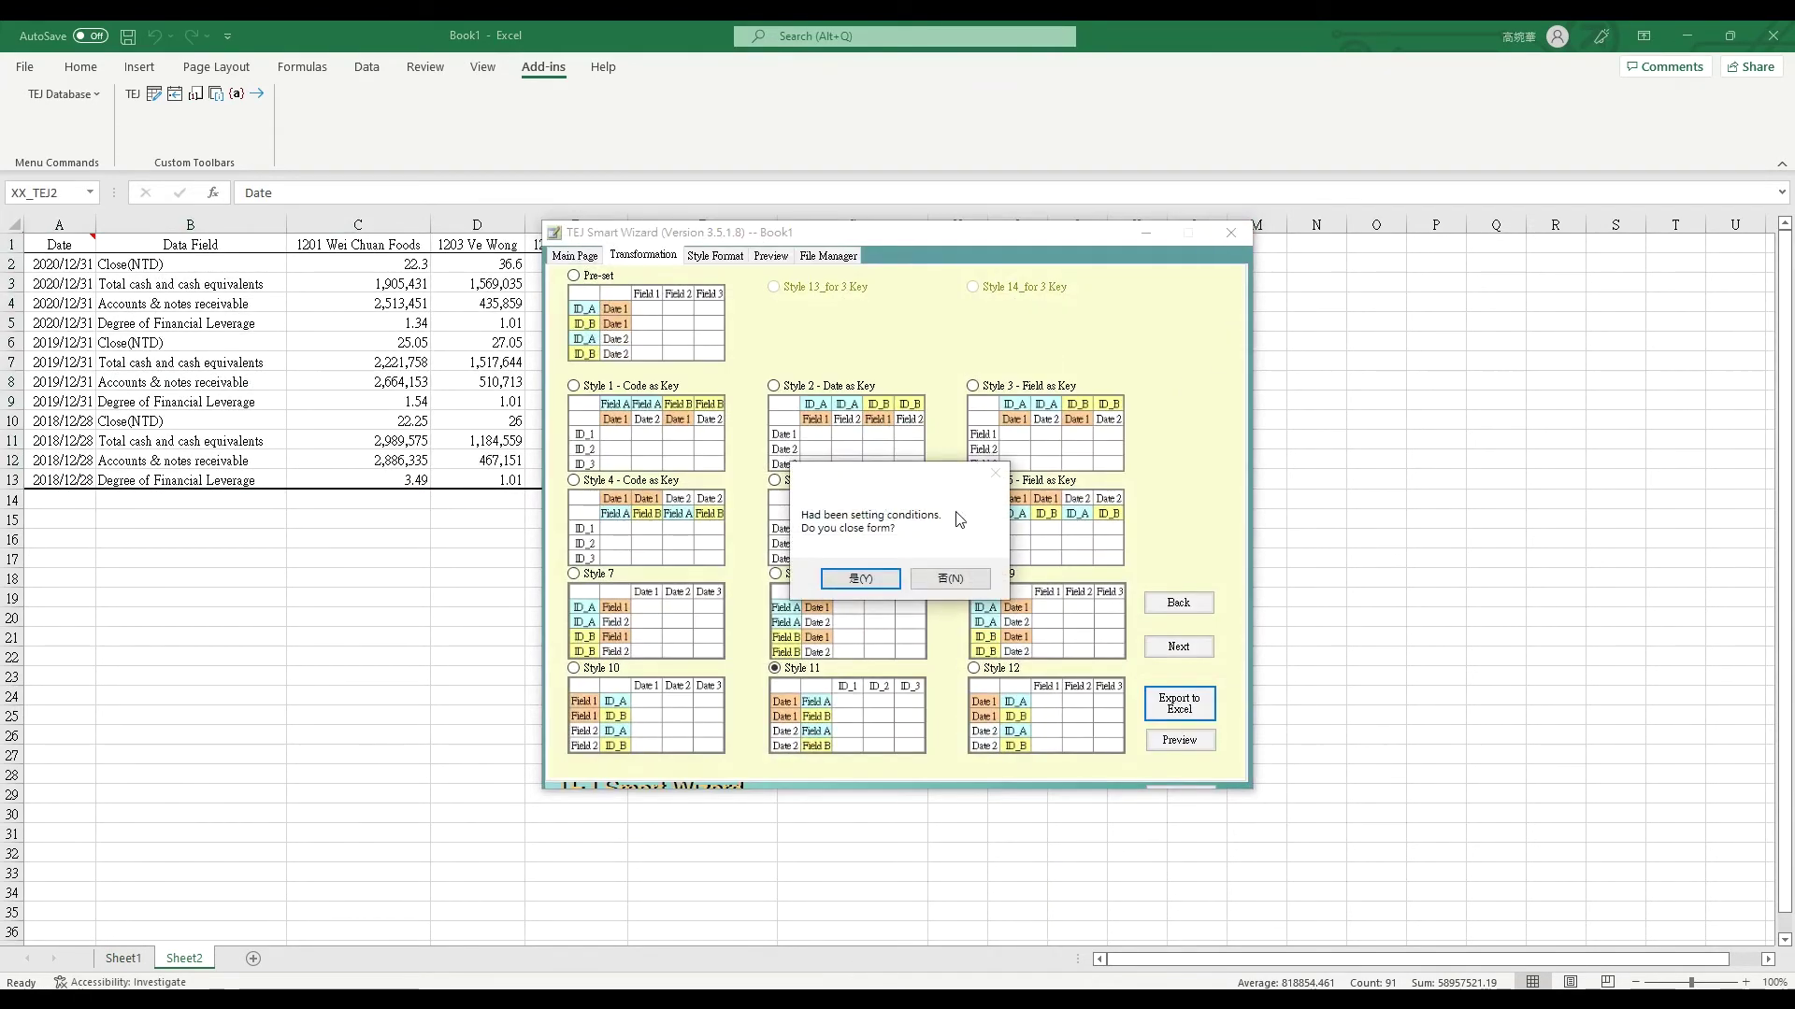
click(860, 579)
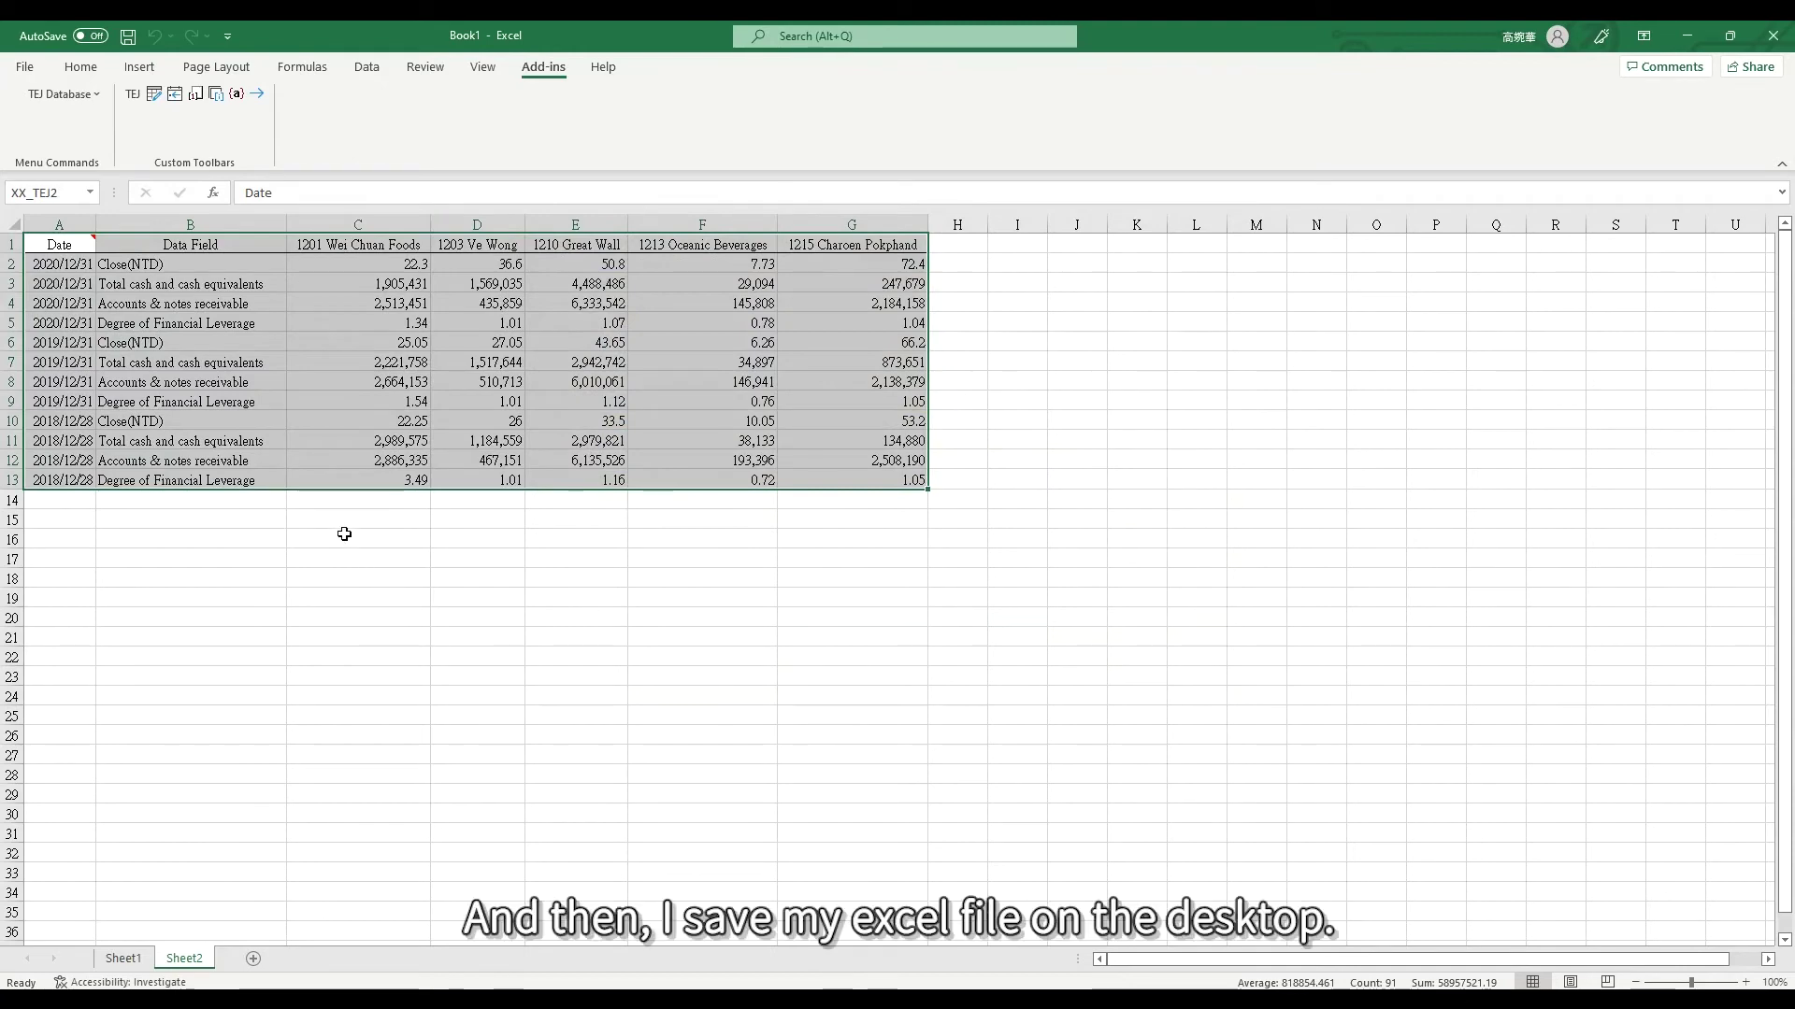
Save the workbook with the Style 11 company table and deselect the data table
click(133, 41)
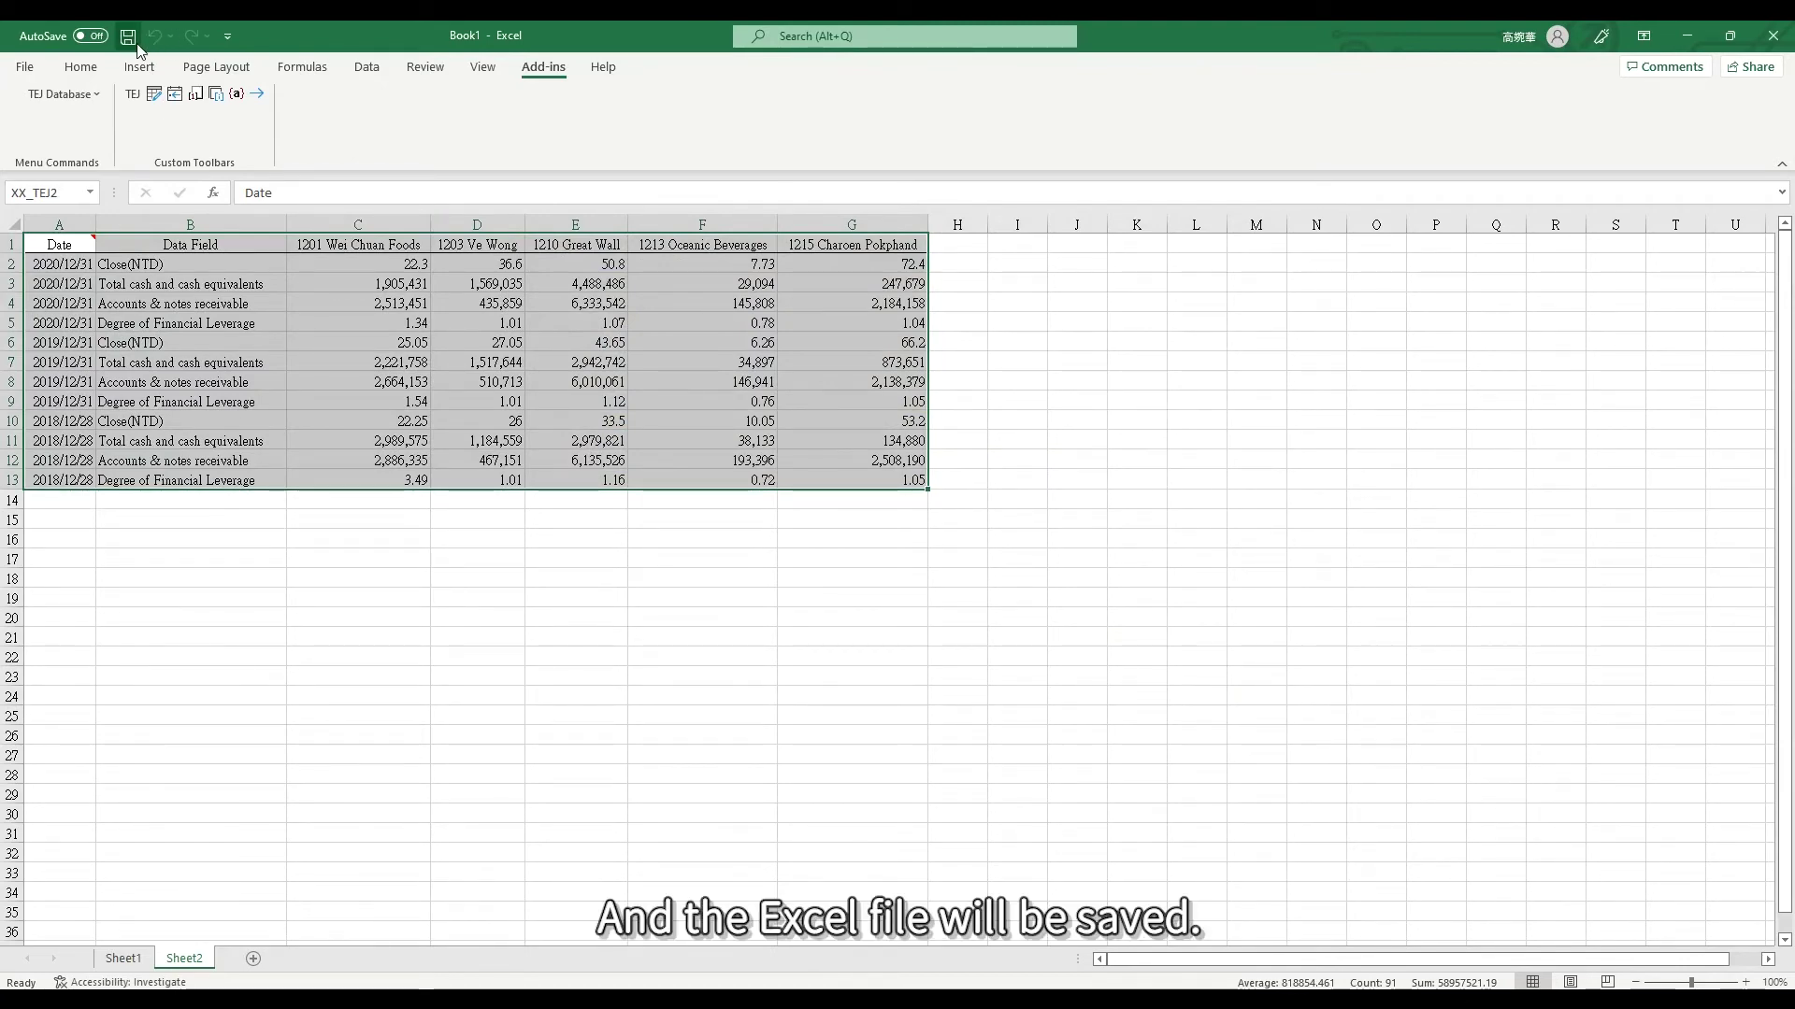
click(1014, 655)
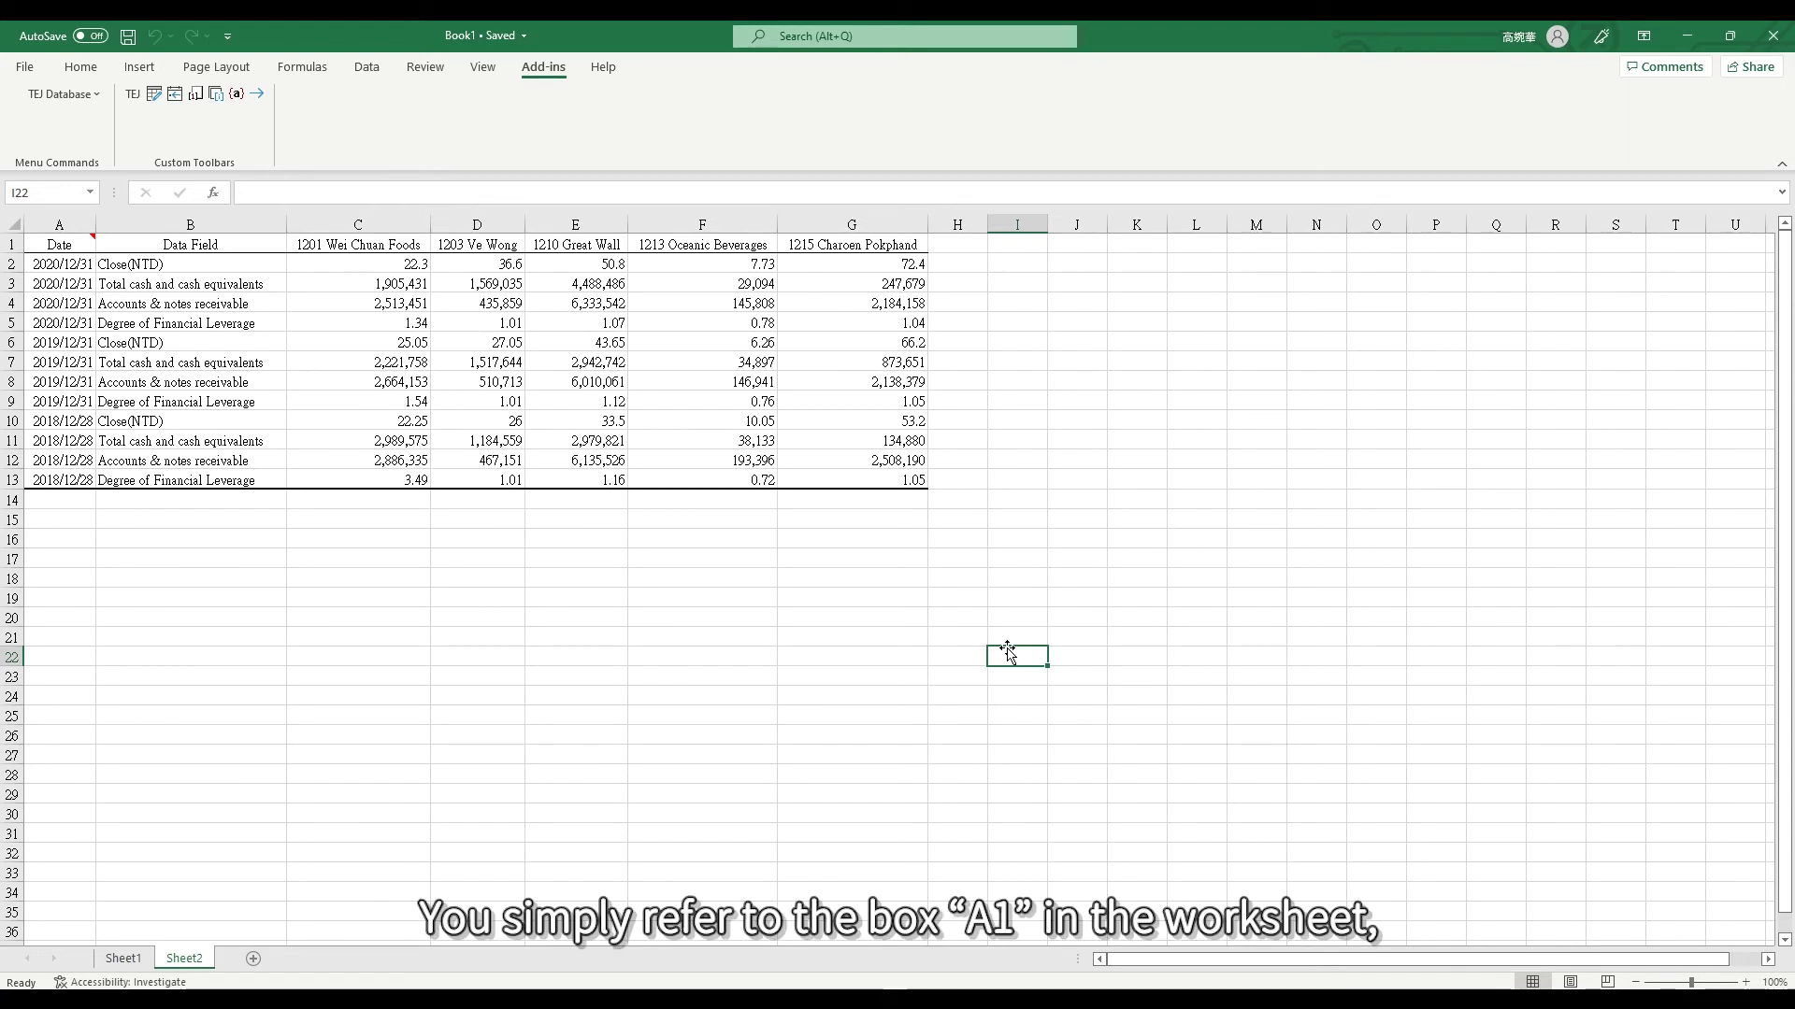
click(56, 245)
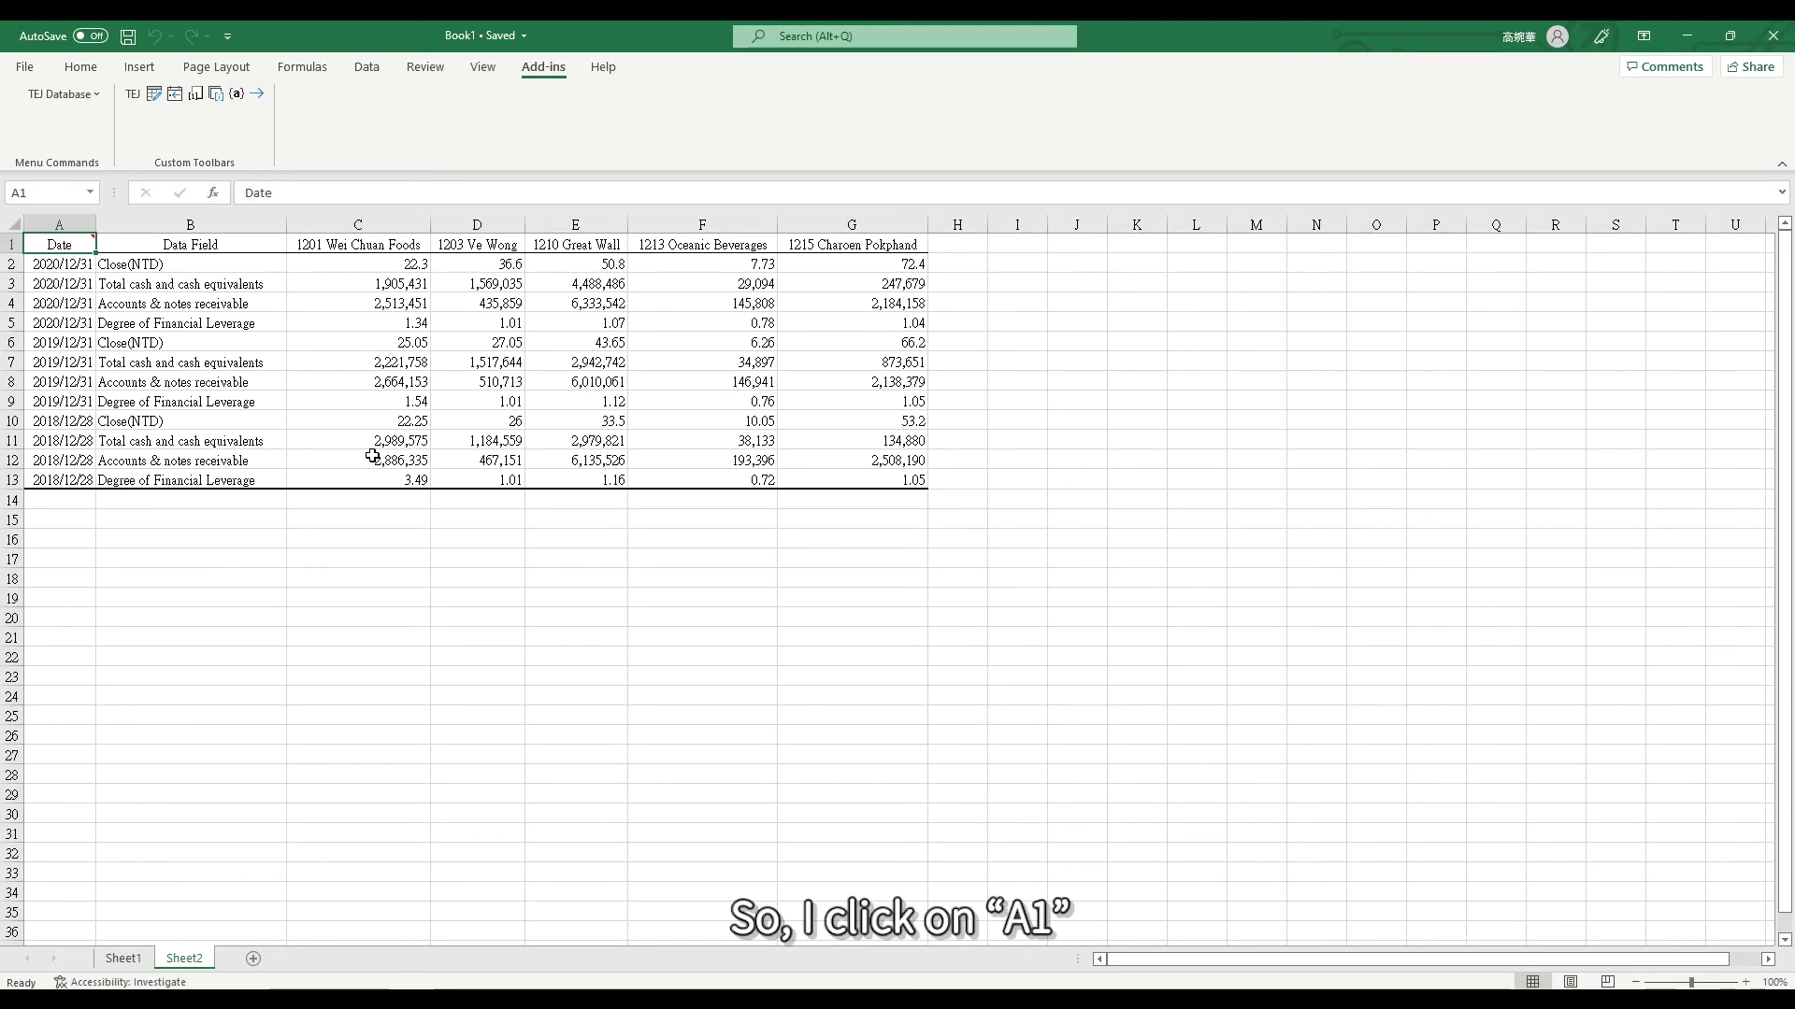
click(69, 253)
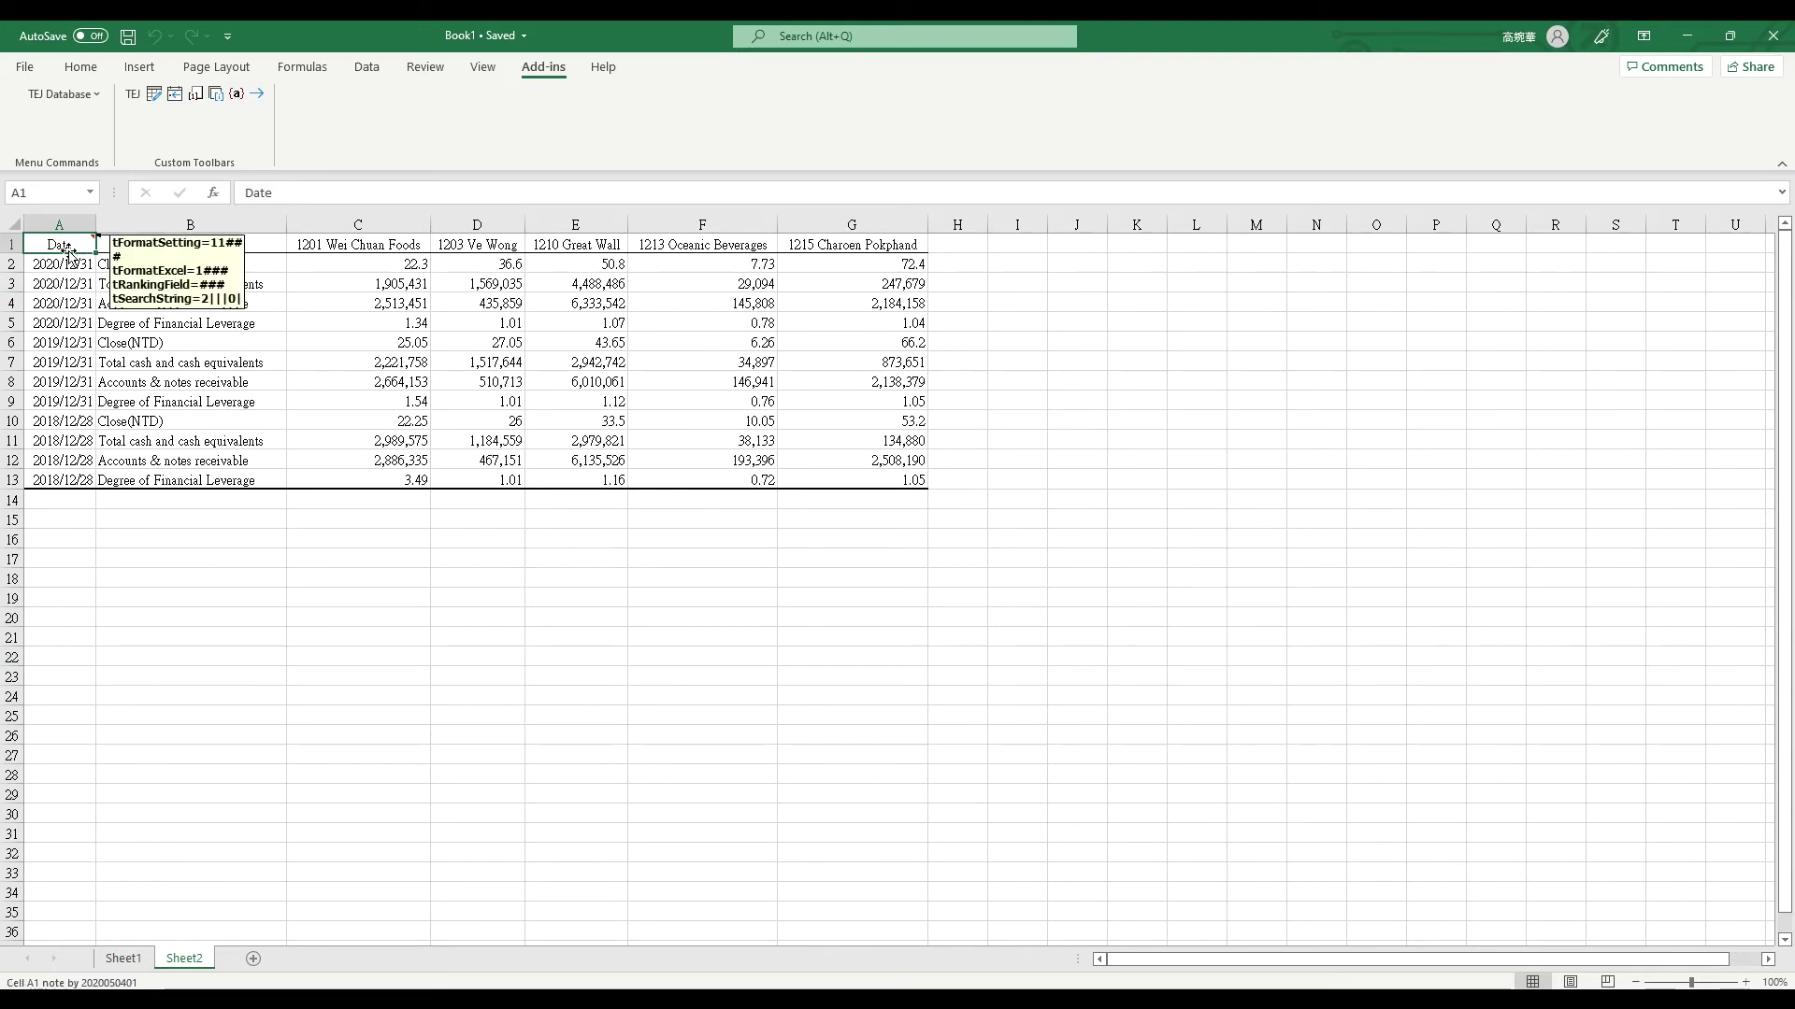
click(238, 96)
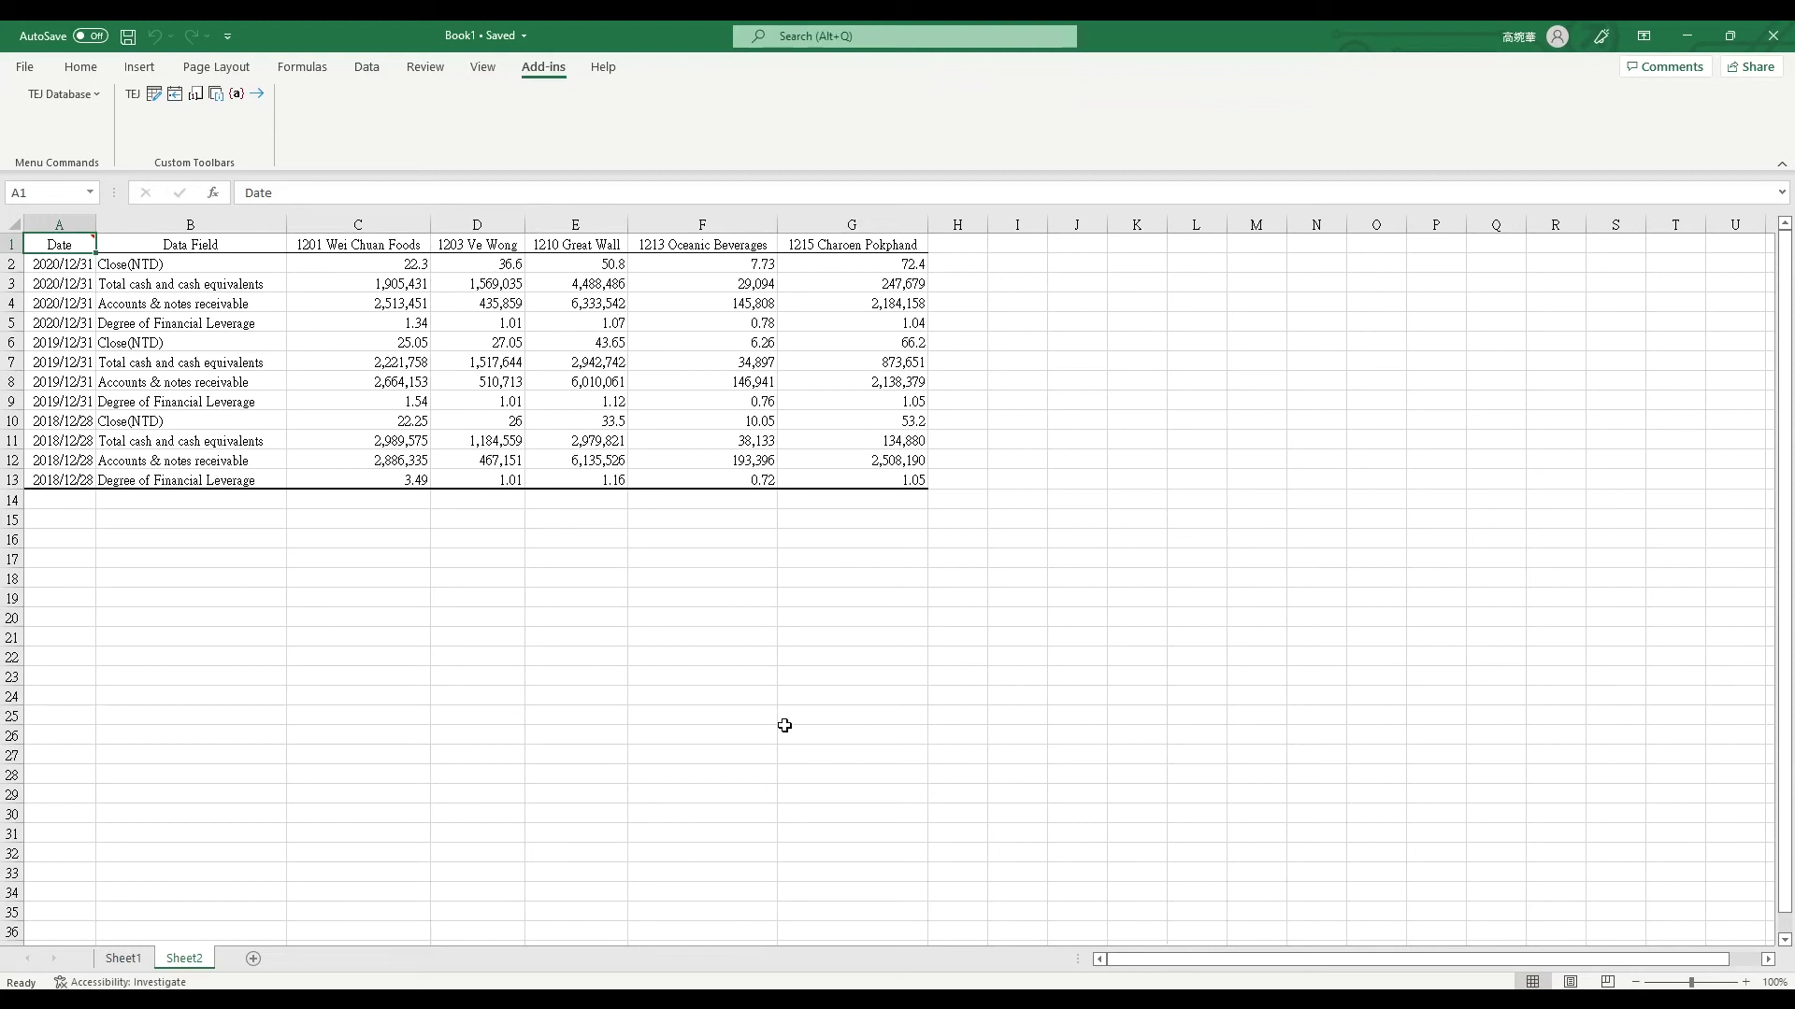
Open the TEJ templates website and switch its language to English
click(134, 99)
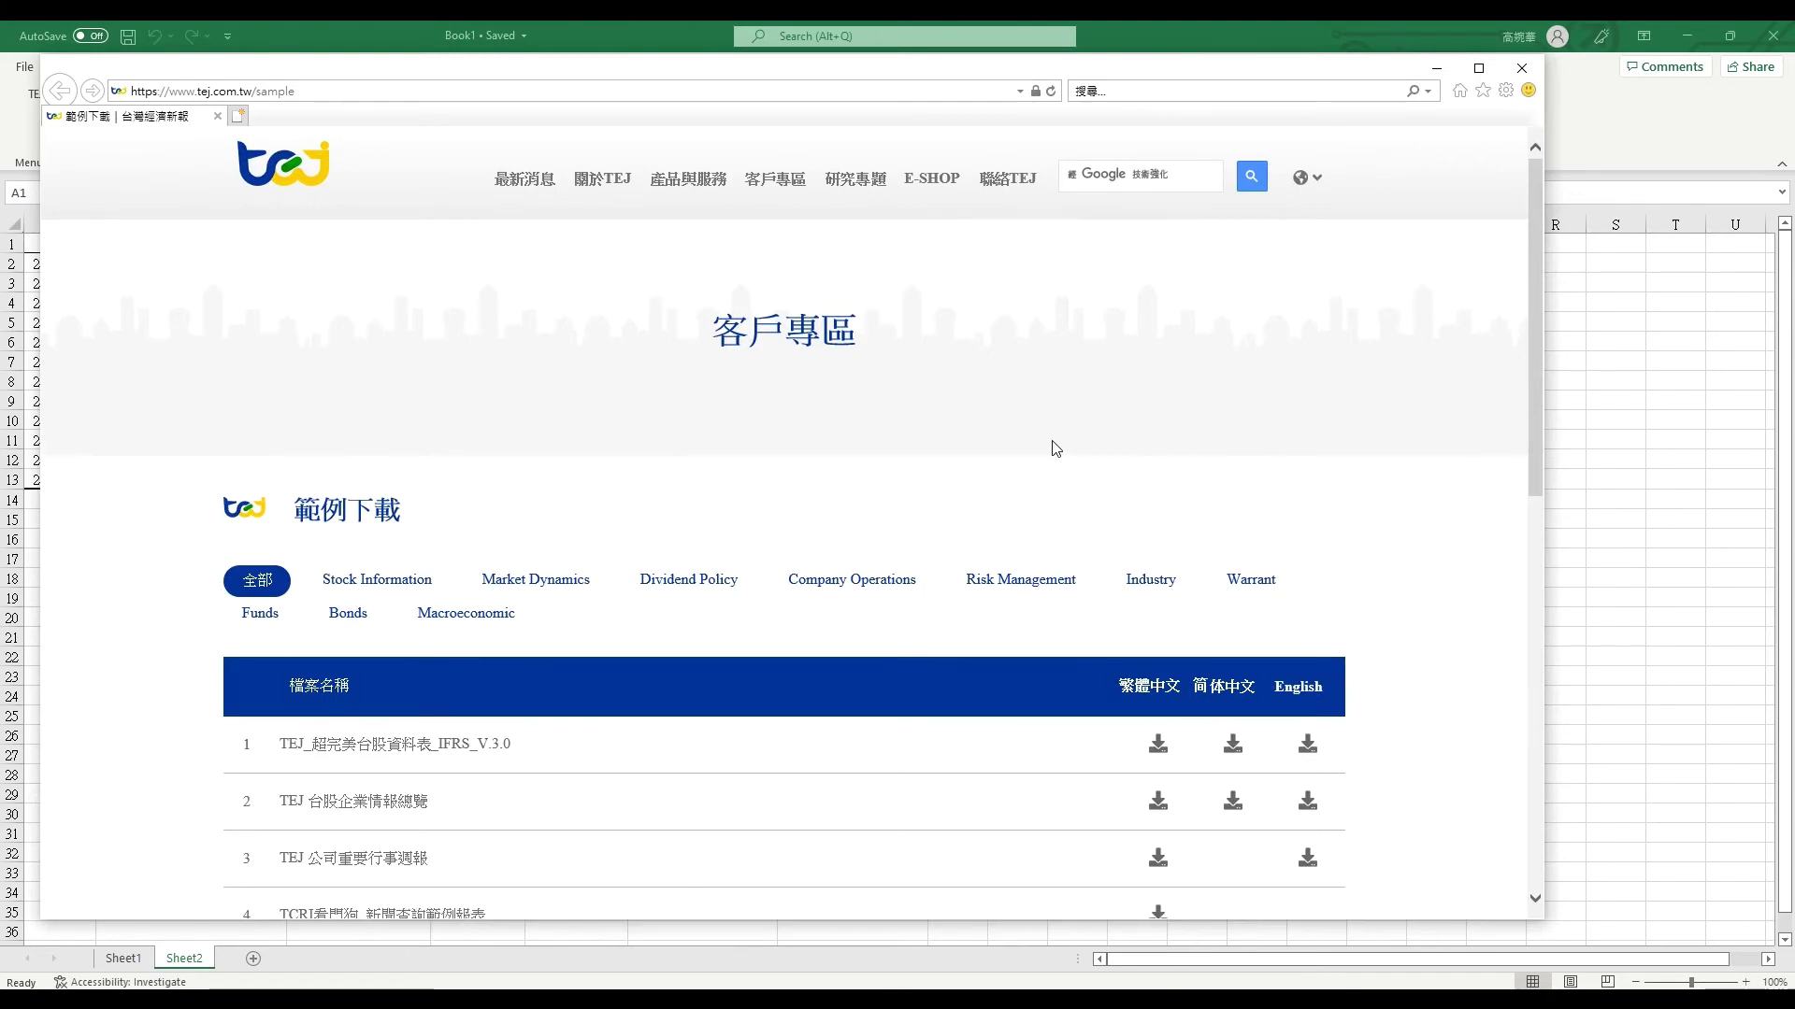
click(1304, 178)
click(1370, 365)
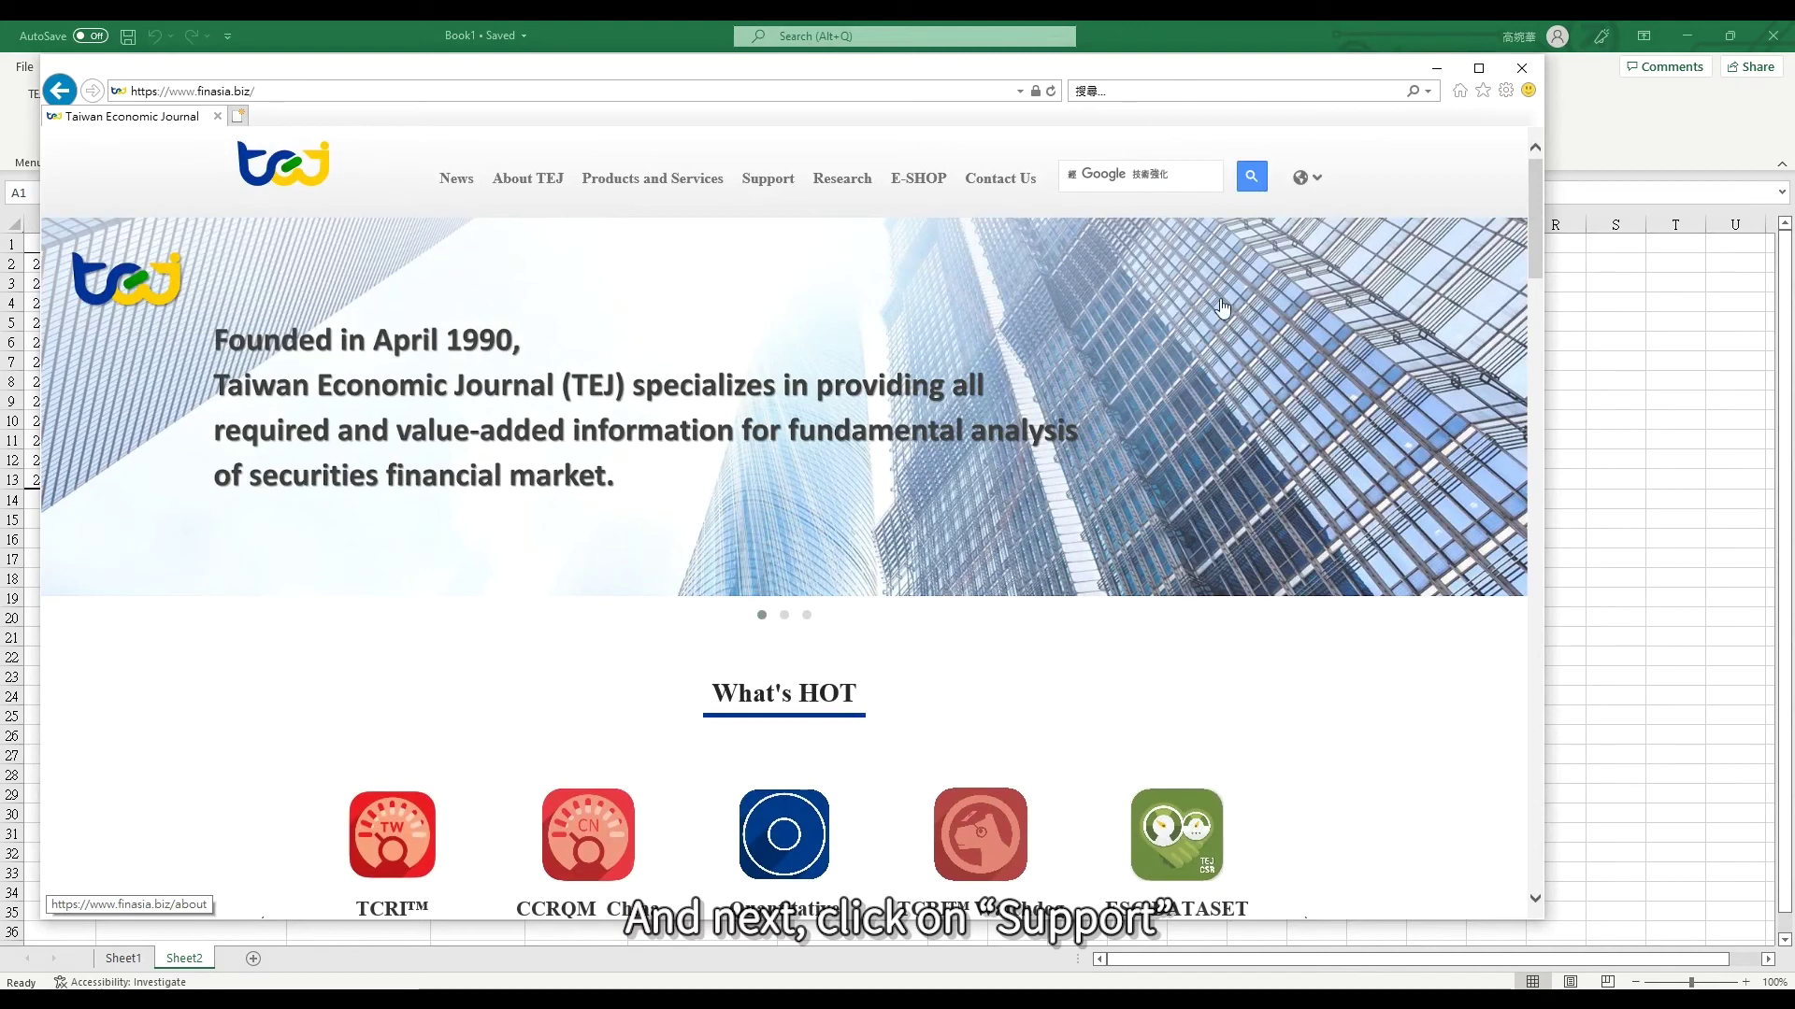
From Support > TEJ Smart Wizard Download, download and open the English TEJ Integrated Report-Taiwan template
click(767, 178)
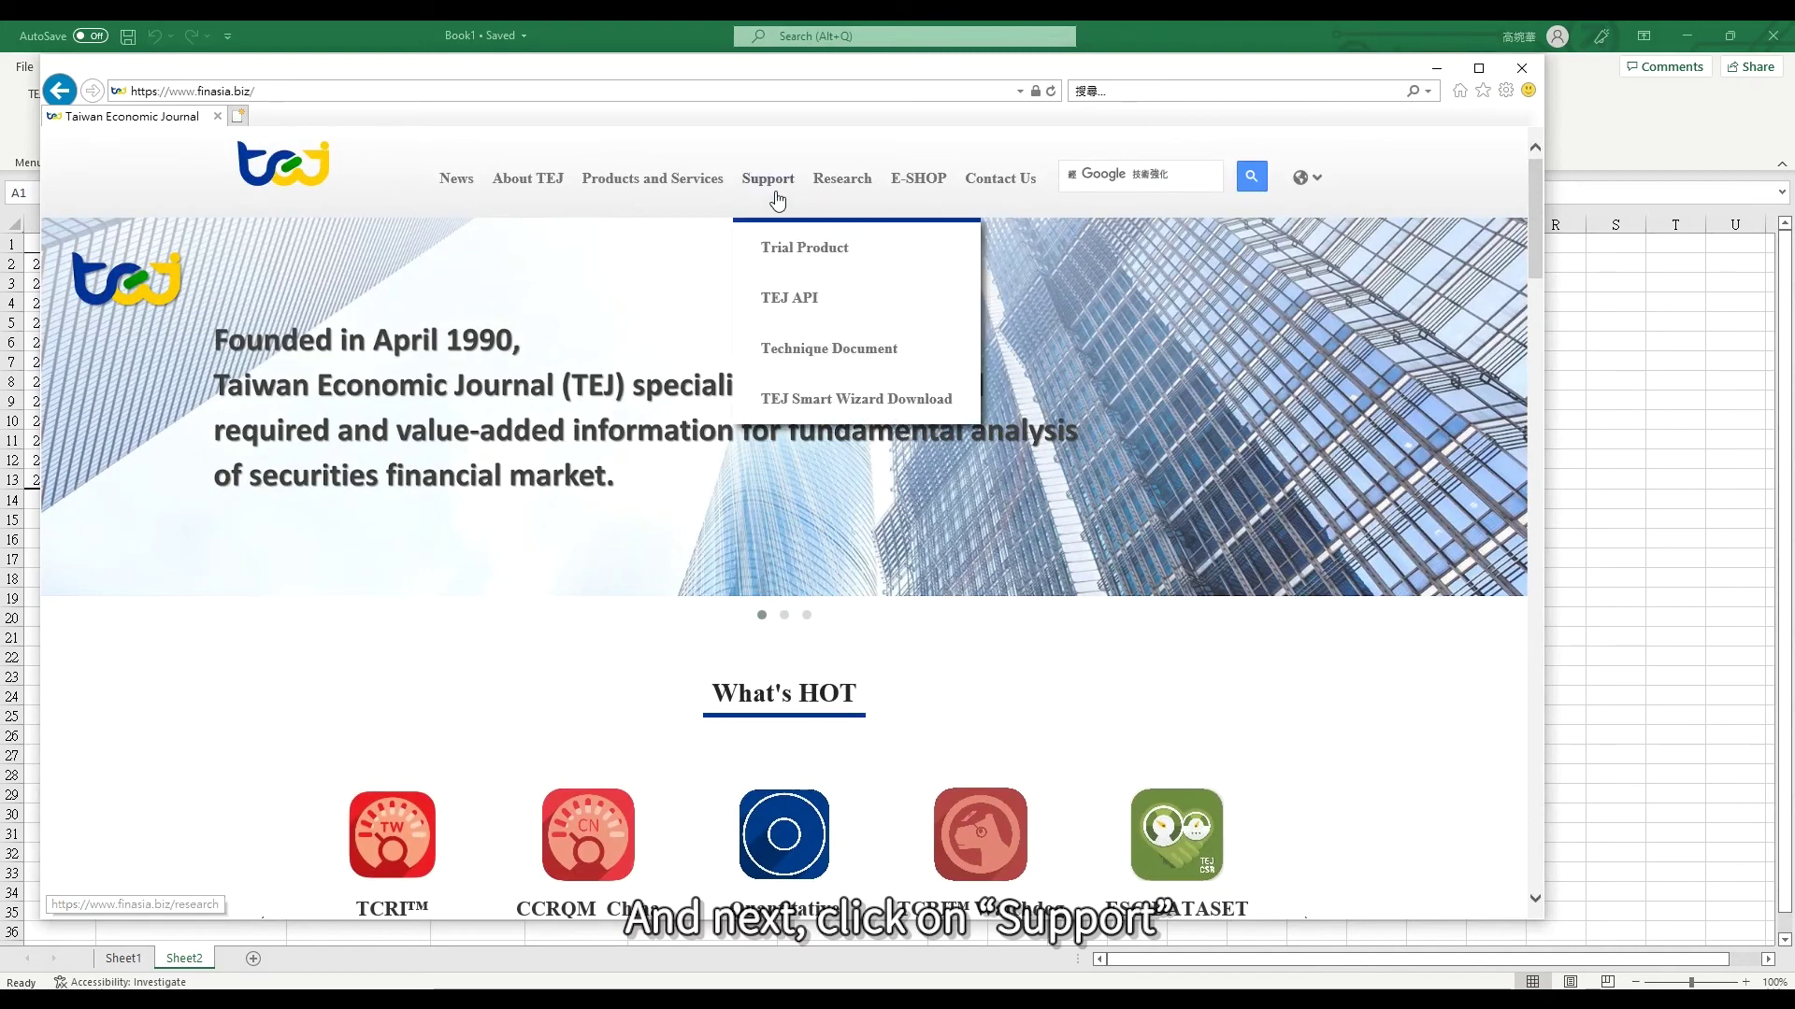
click(830, 399)
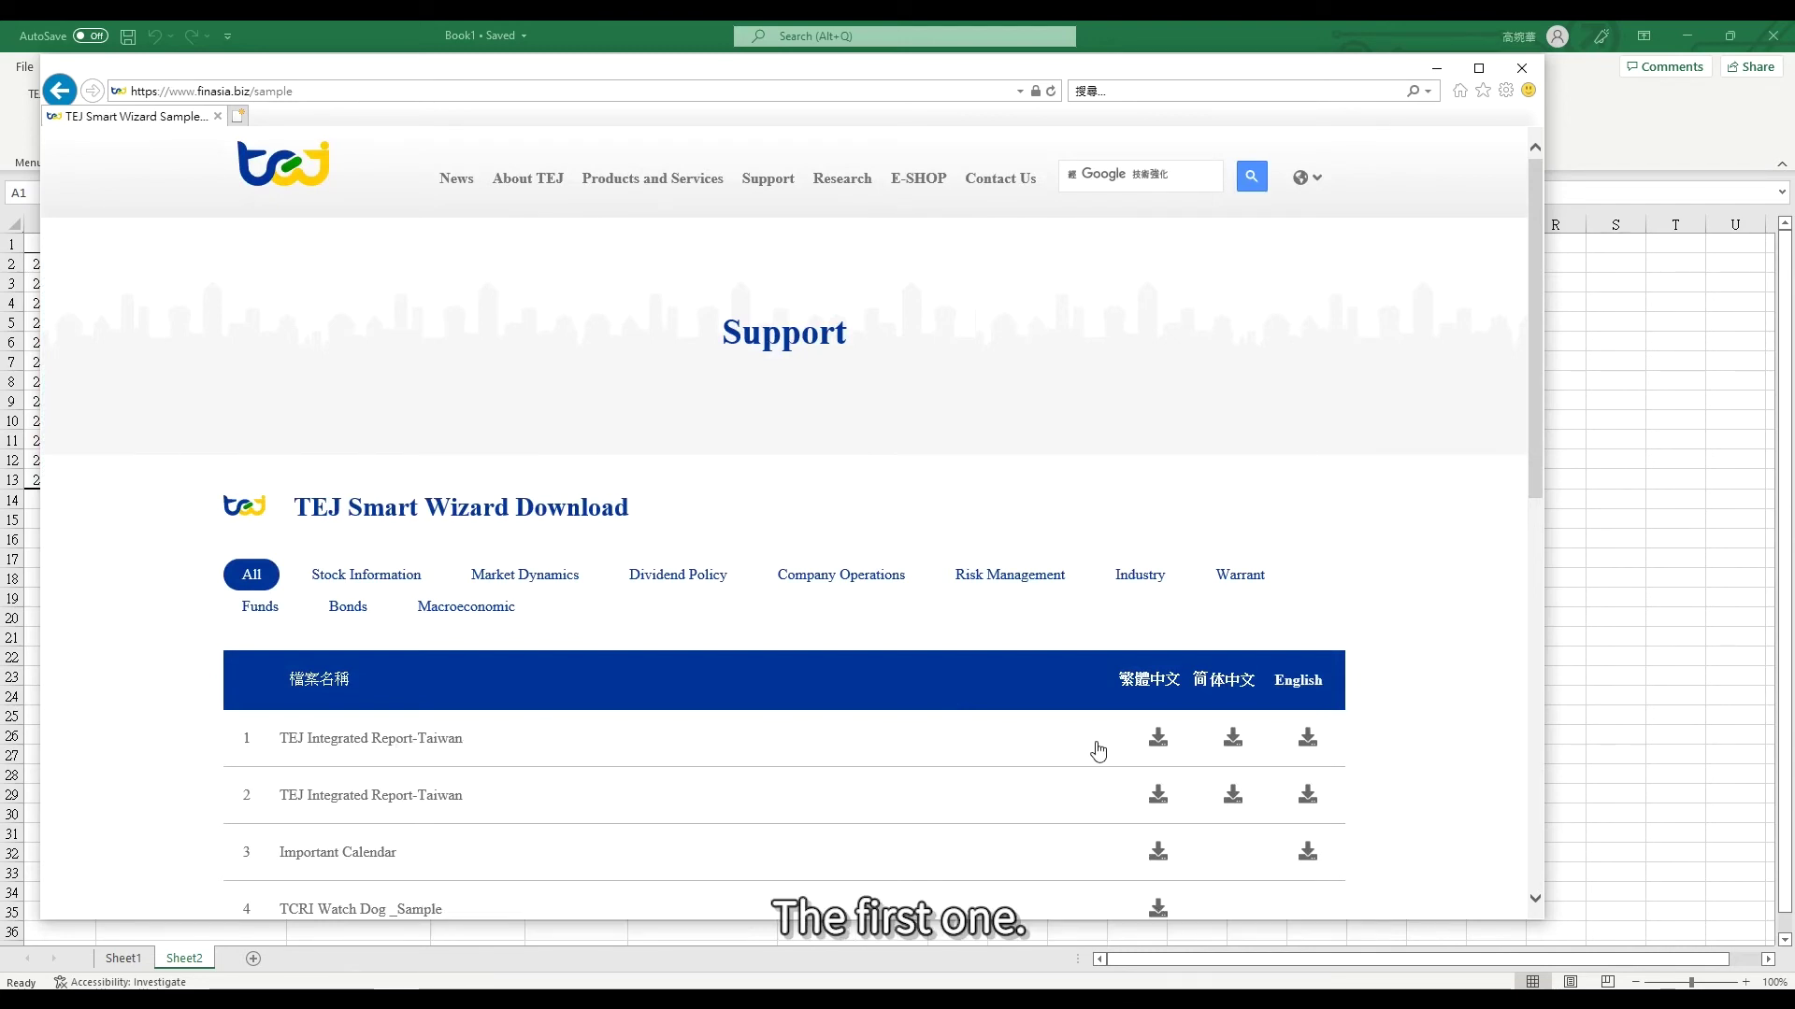
click(1307, 738)
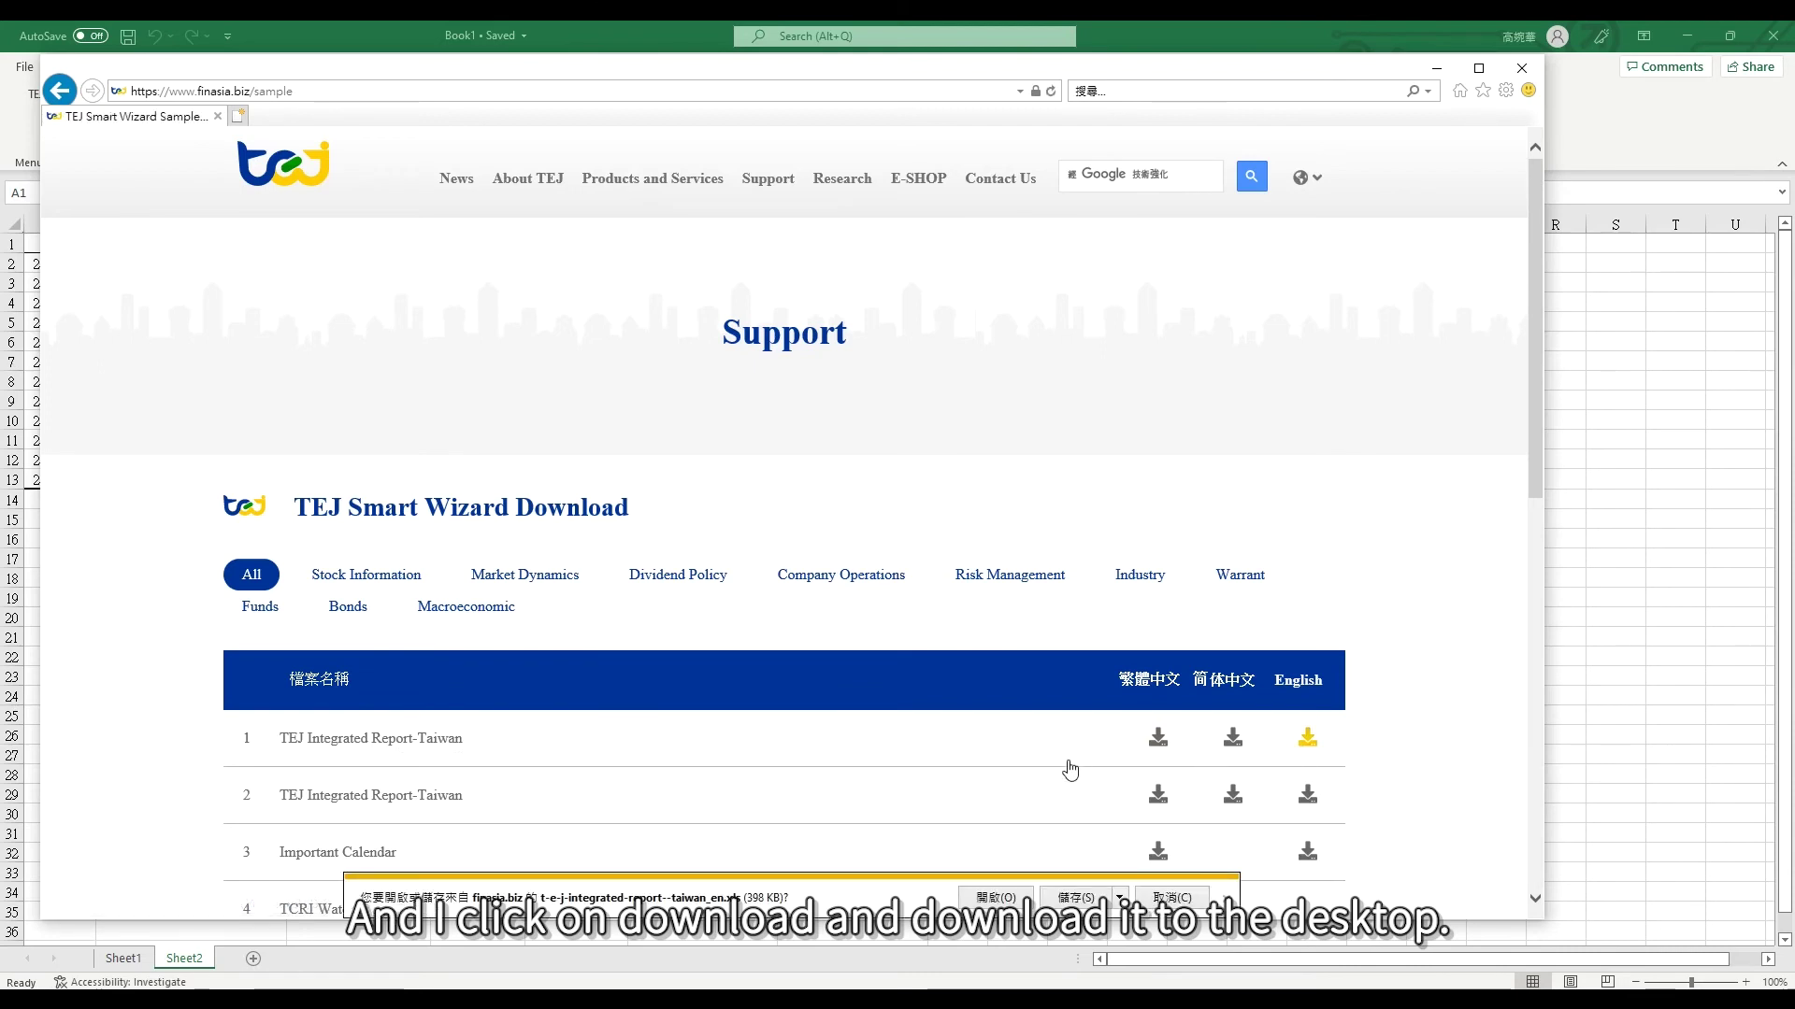
click(1119, 898)
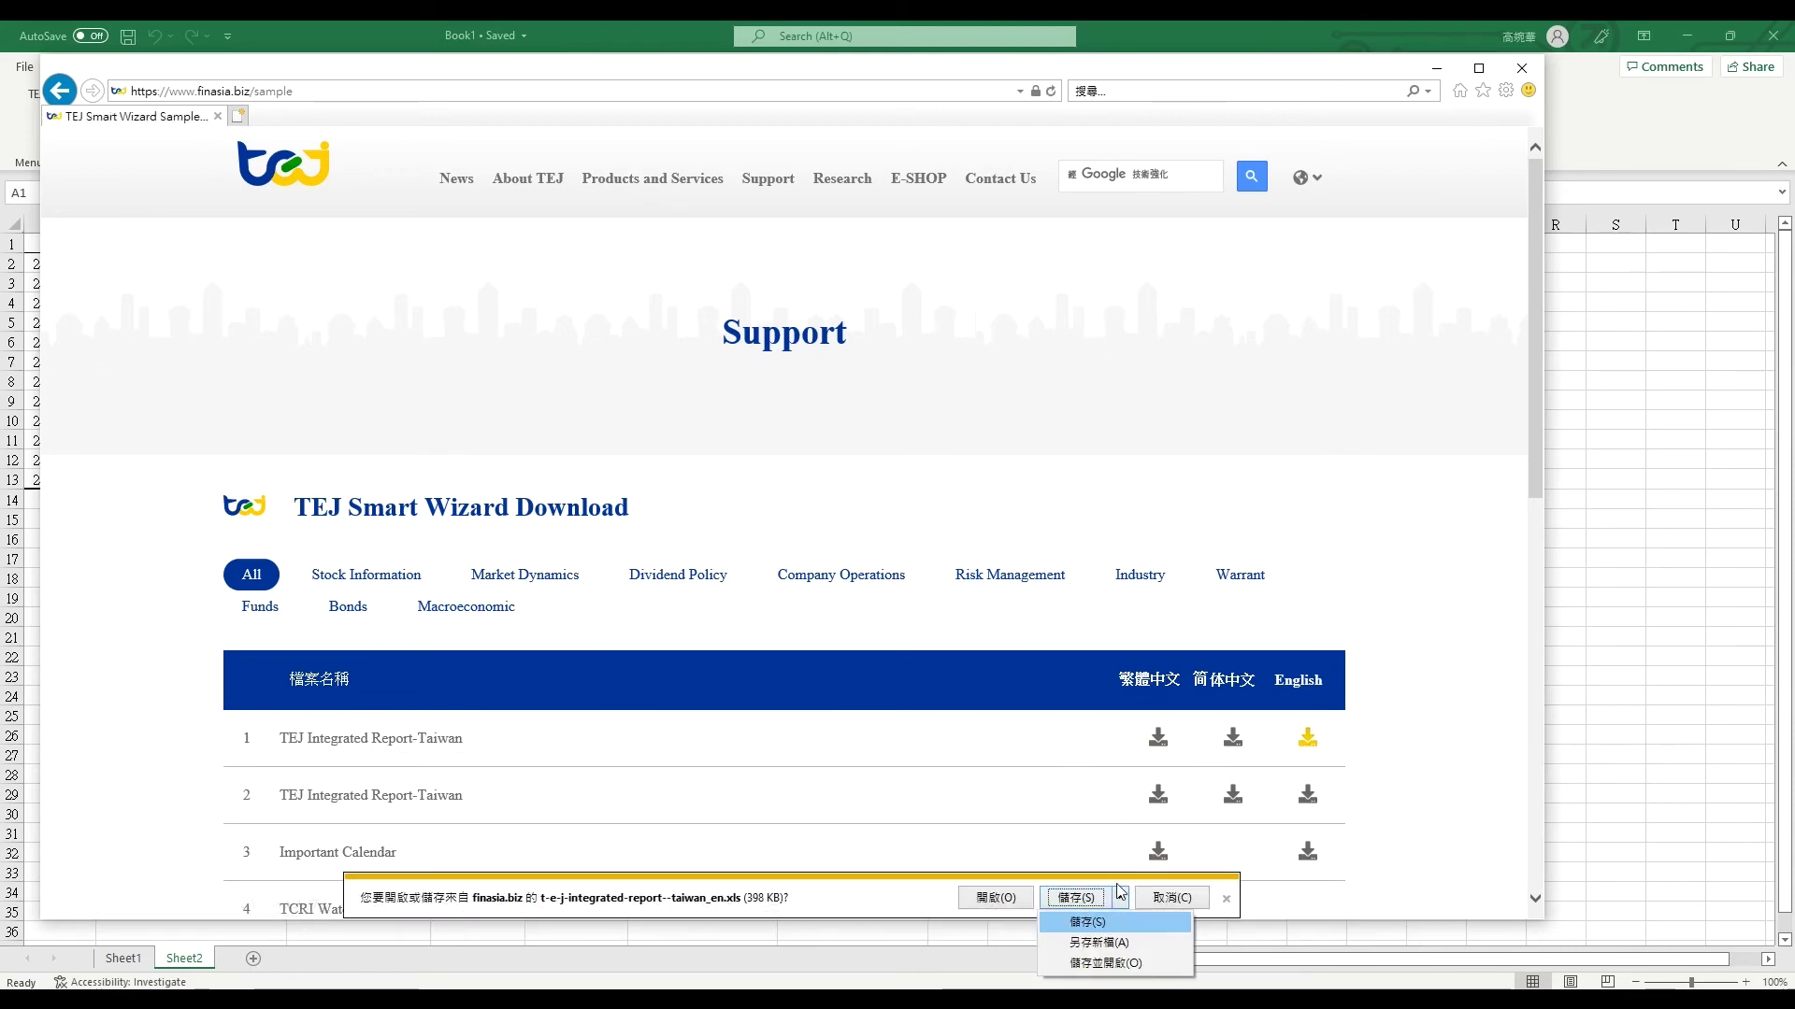
click(1136, 963)
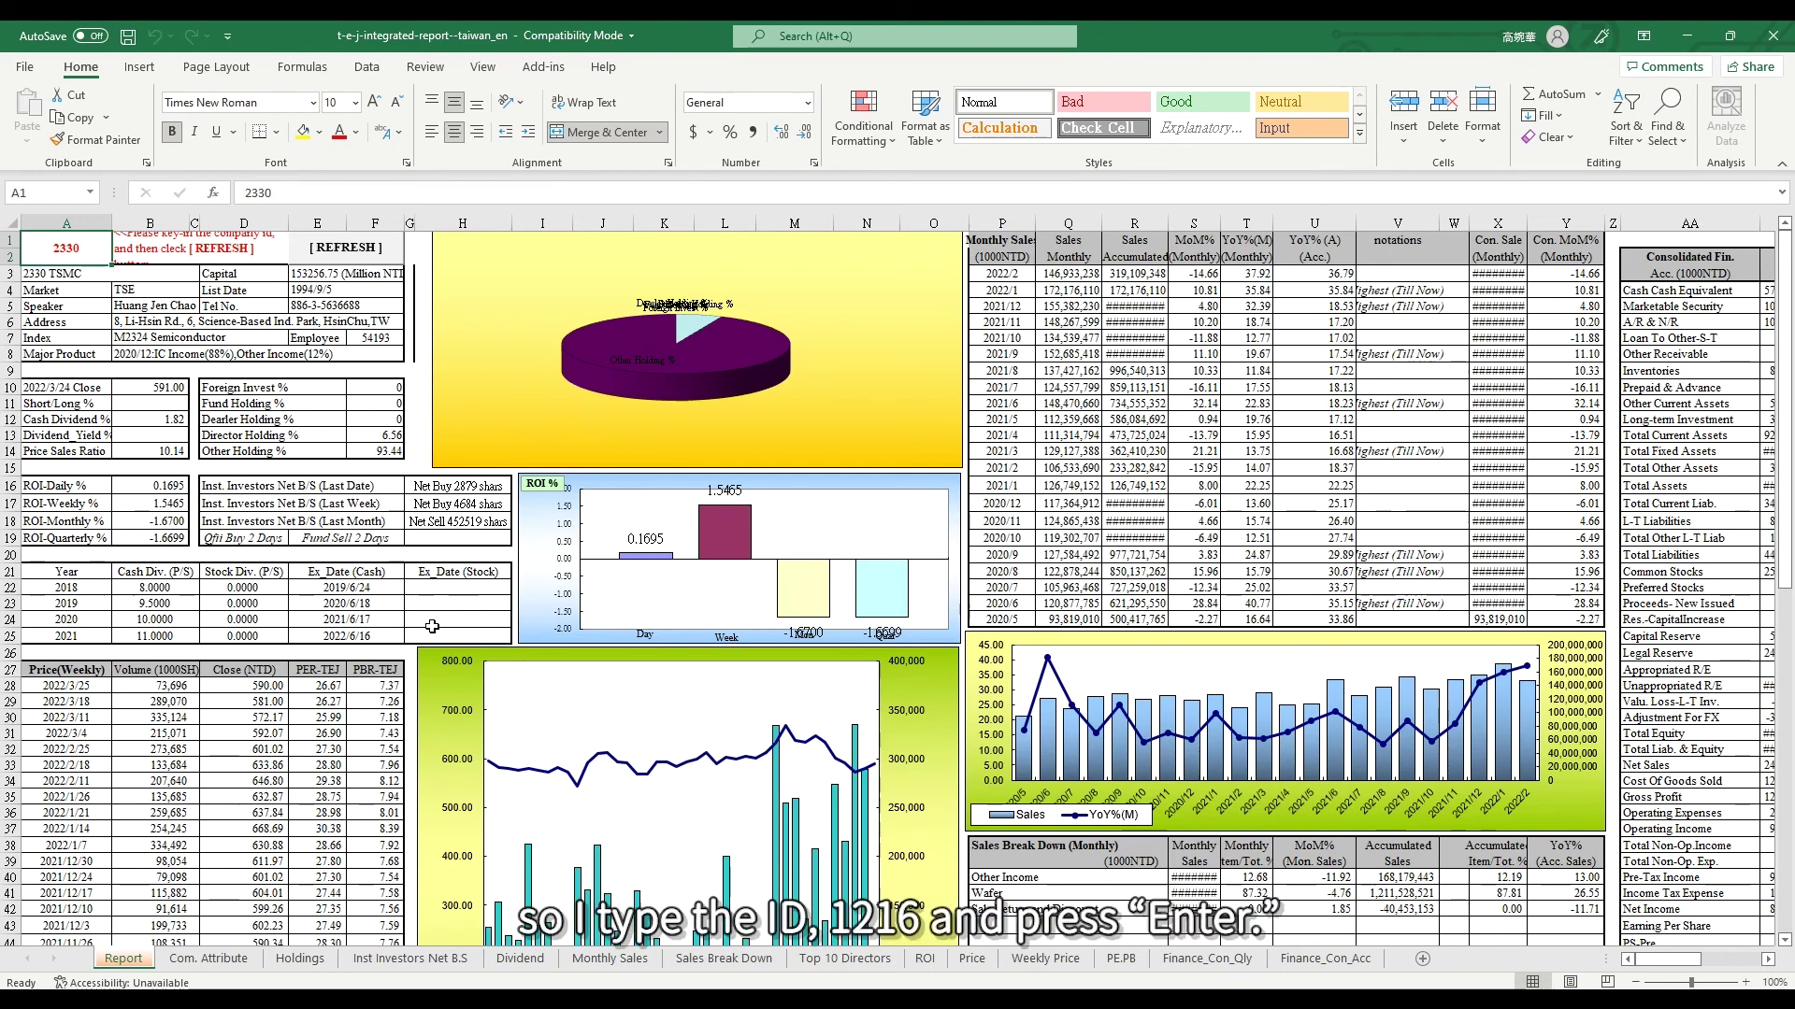
Enter company code 1216 in cell A1 and refresh the Integrated Report
text(1216)
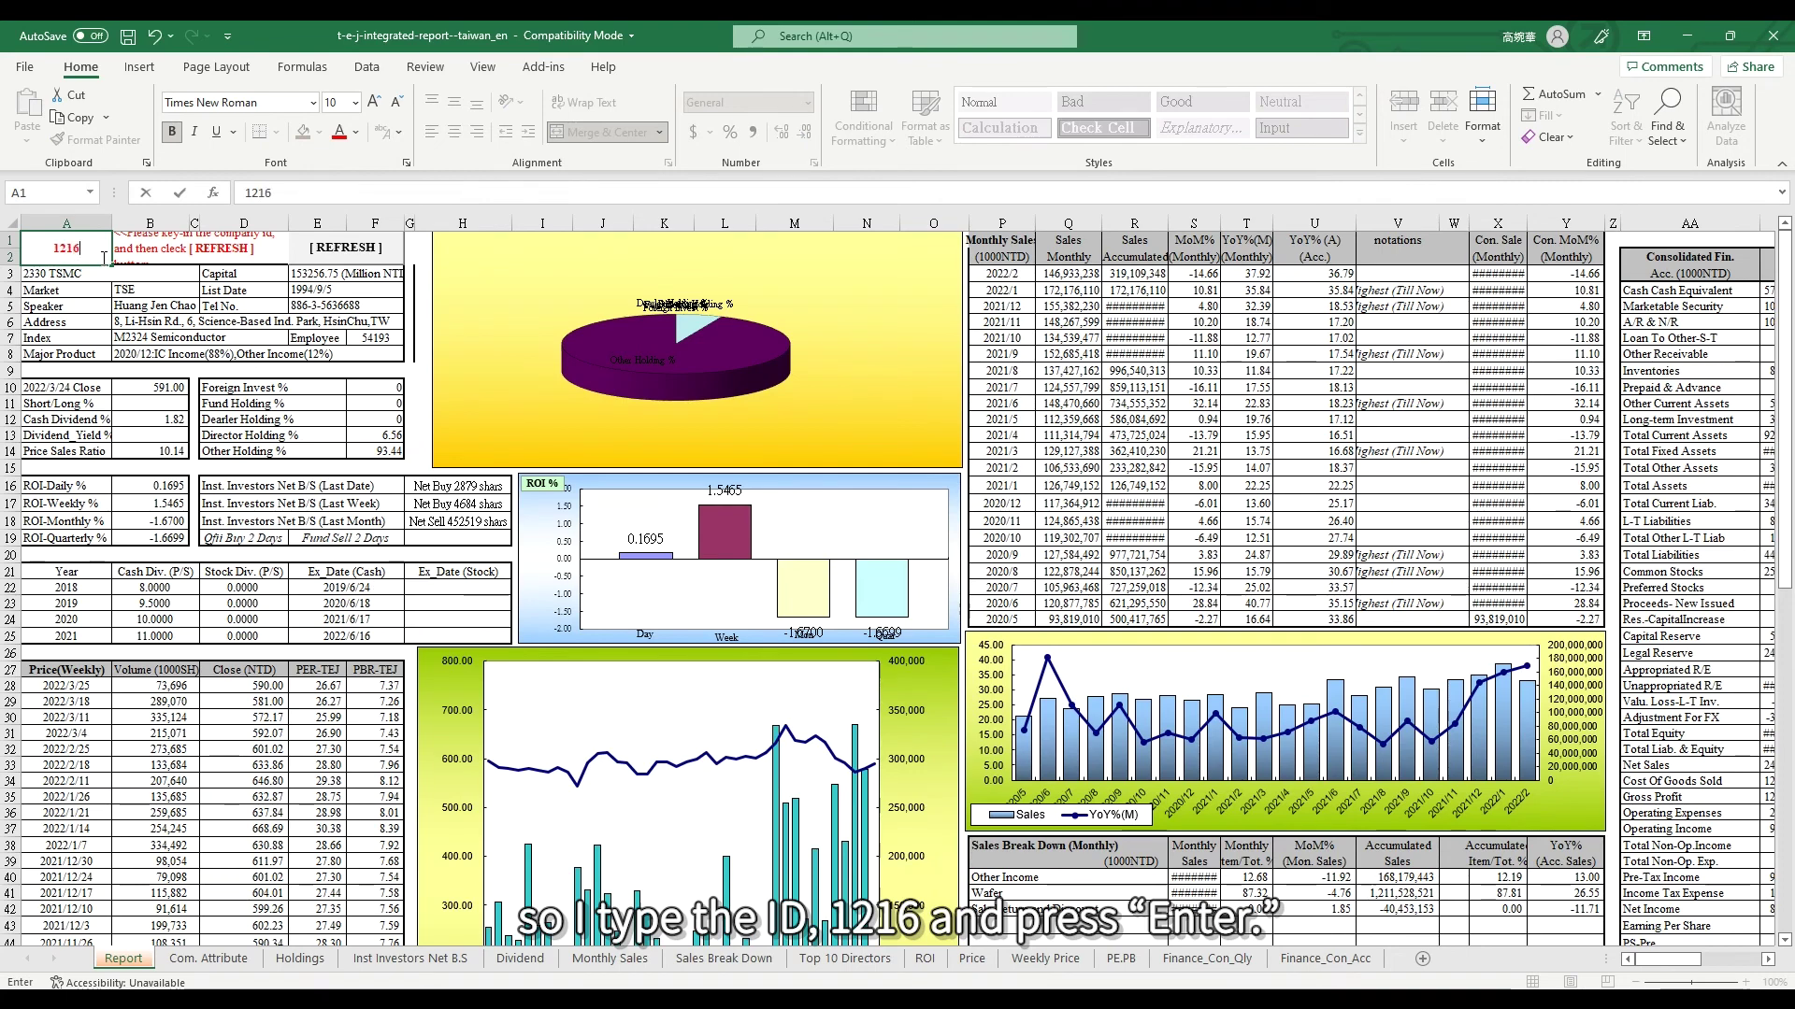
key(Return)
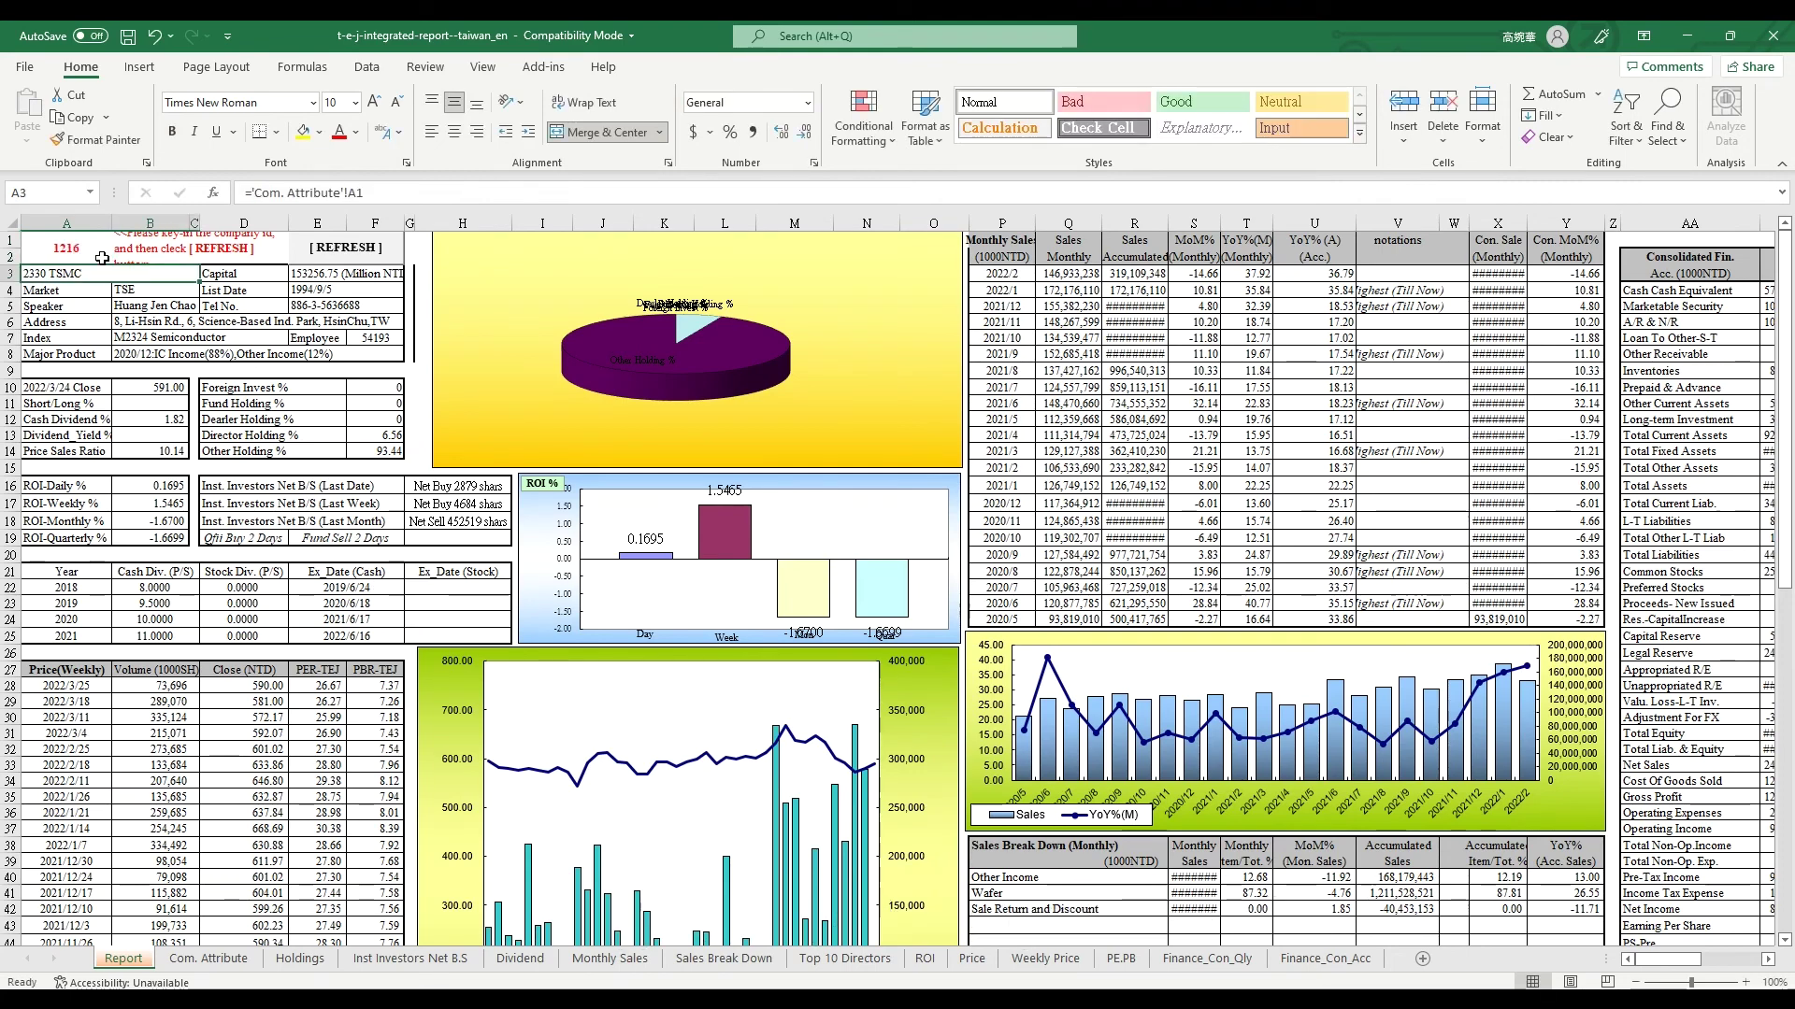
click(340, 250)
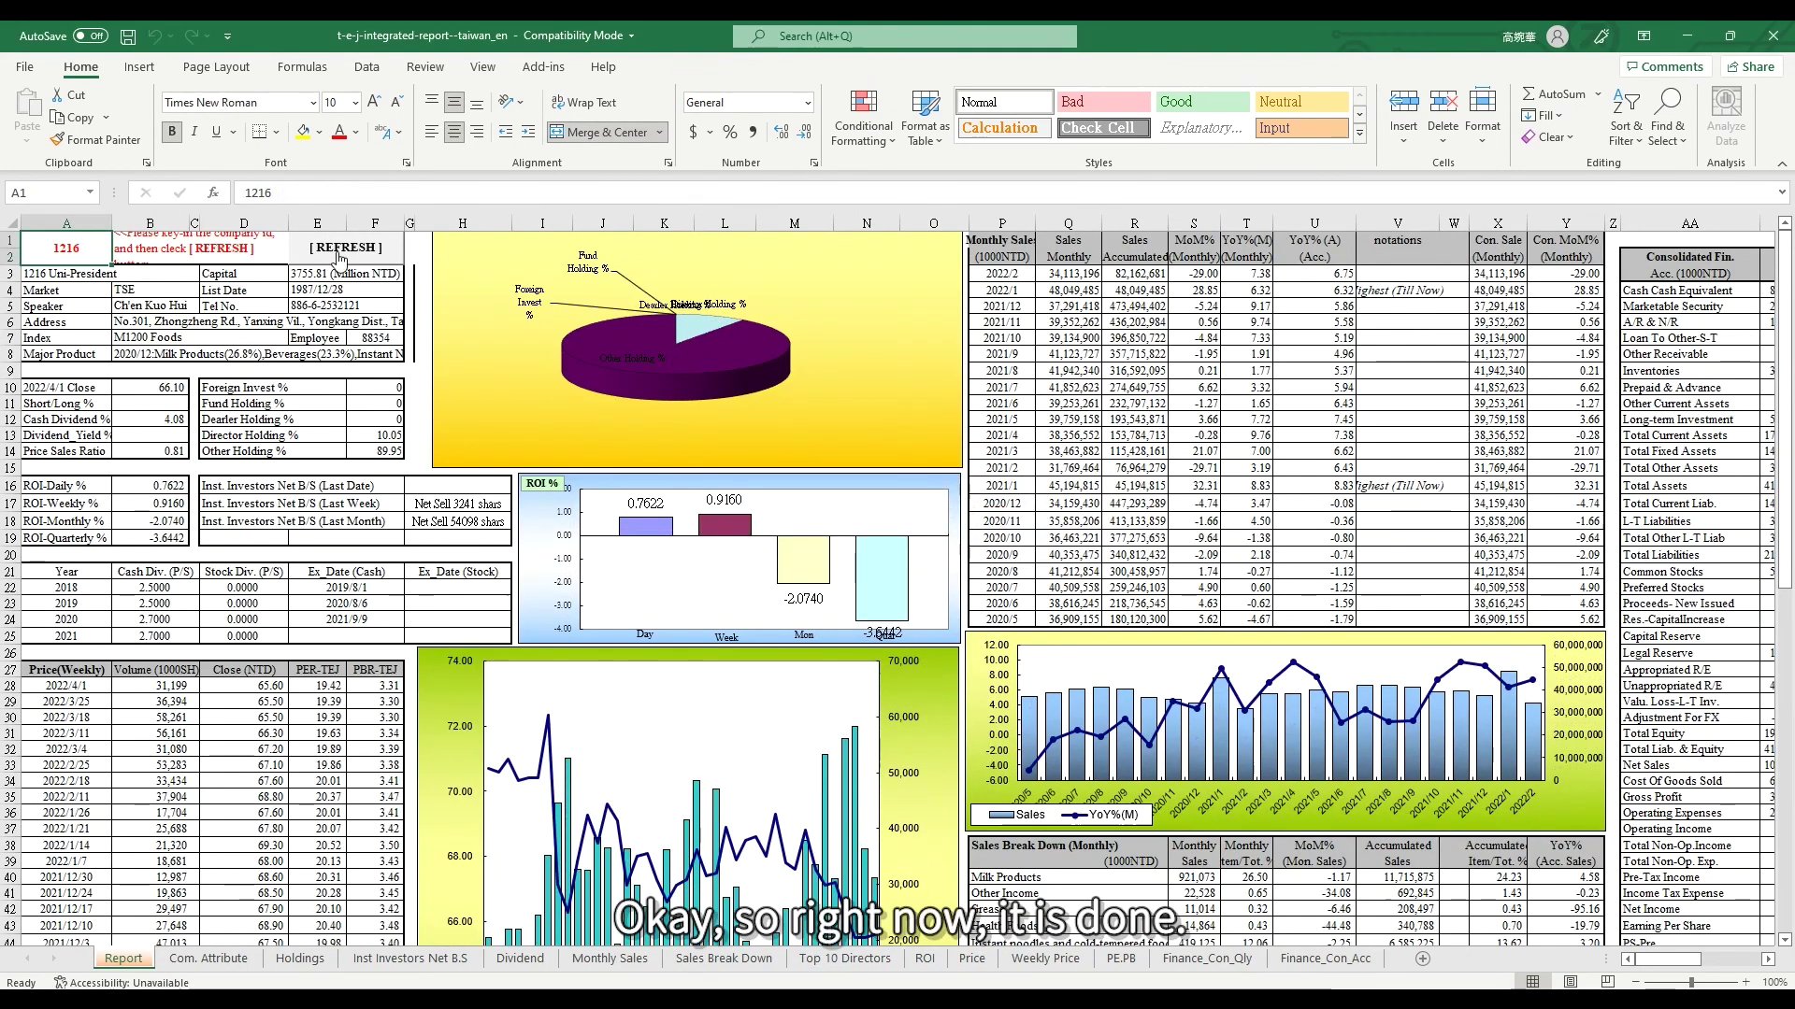
click(89, 273)
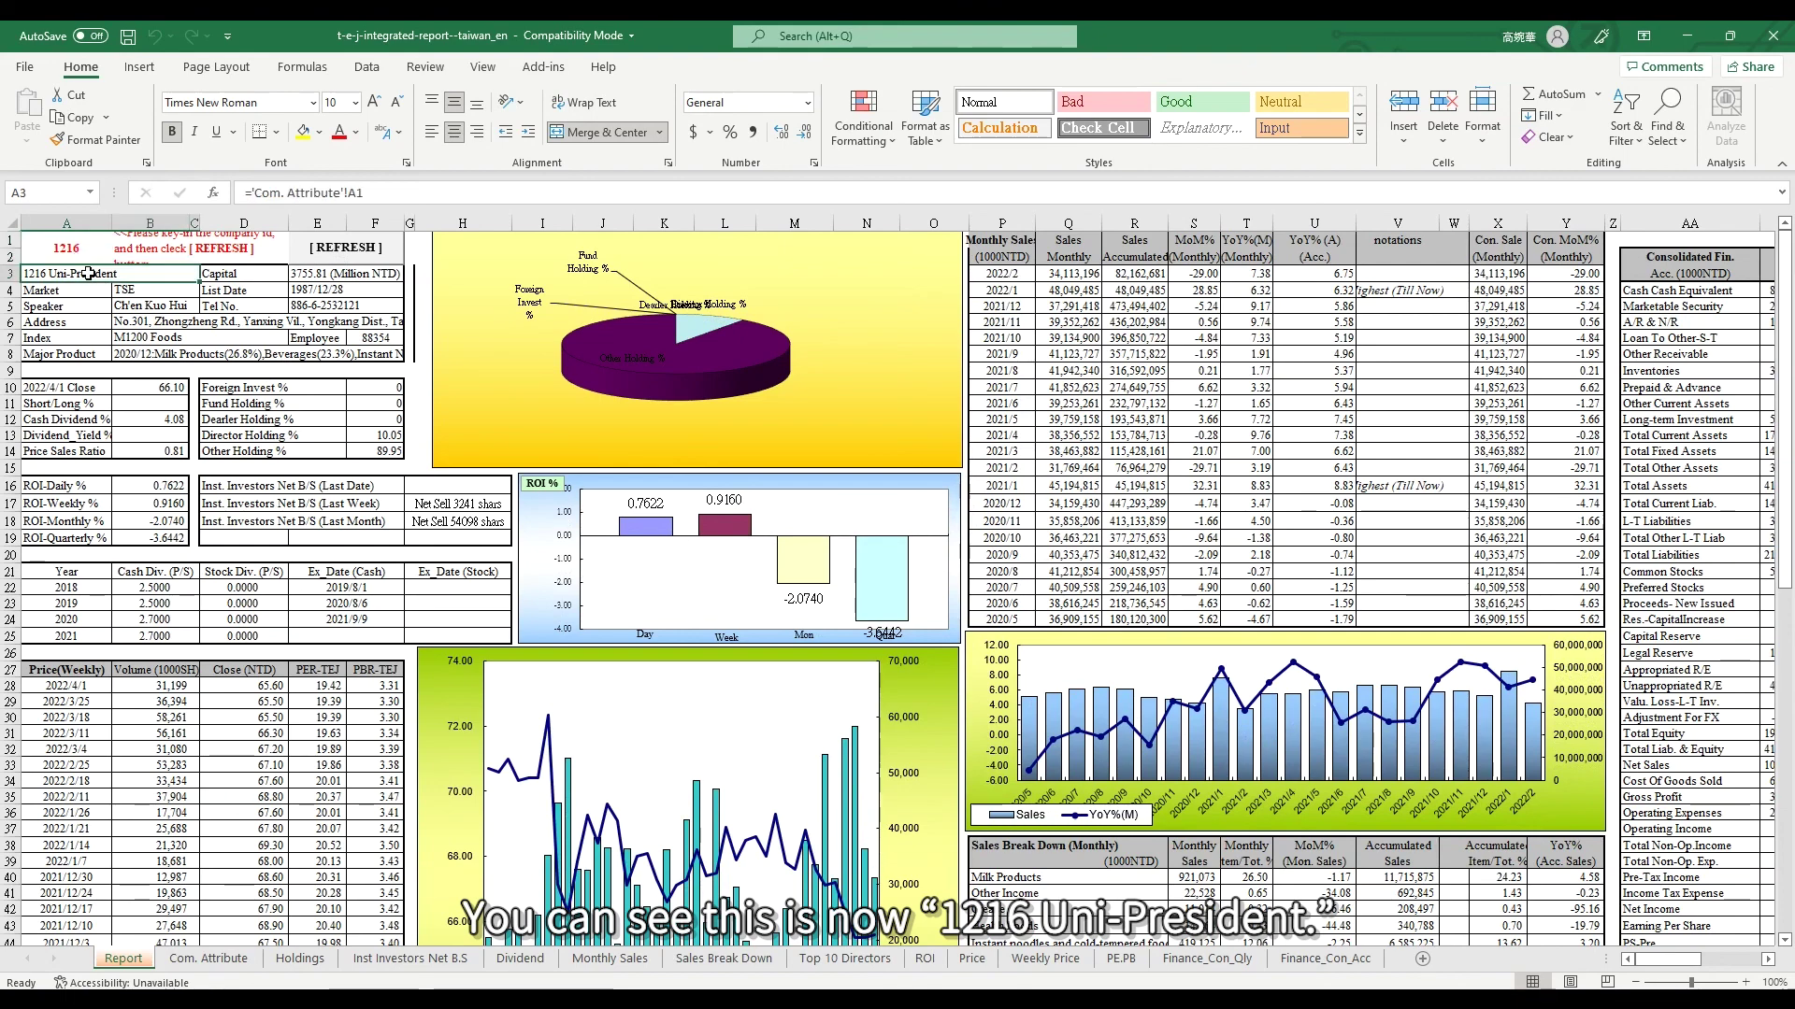
mouse_move(1056, 712)
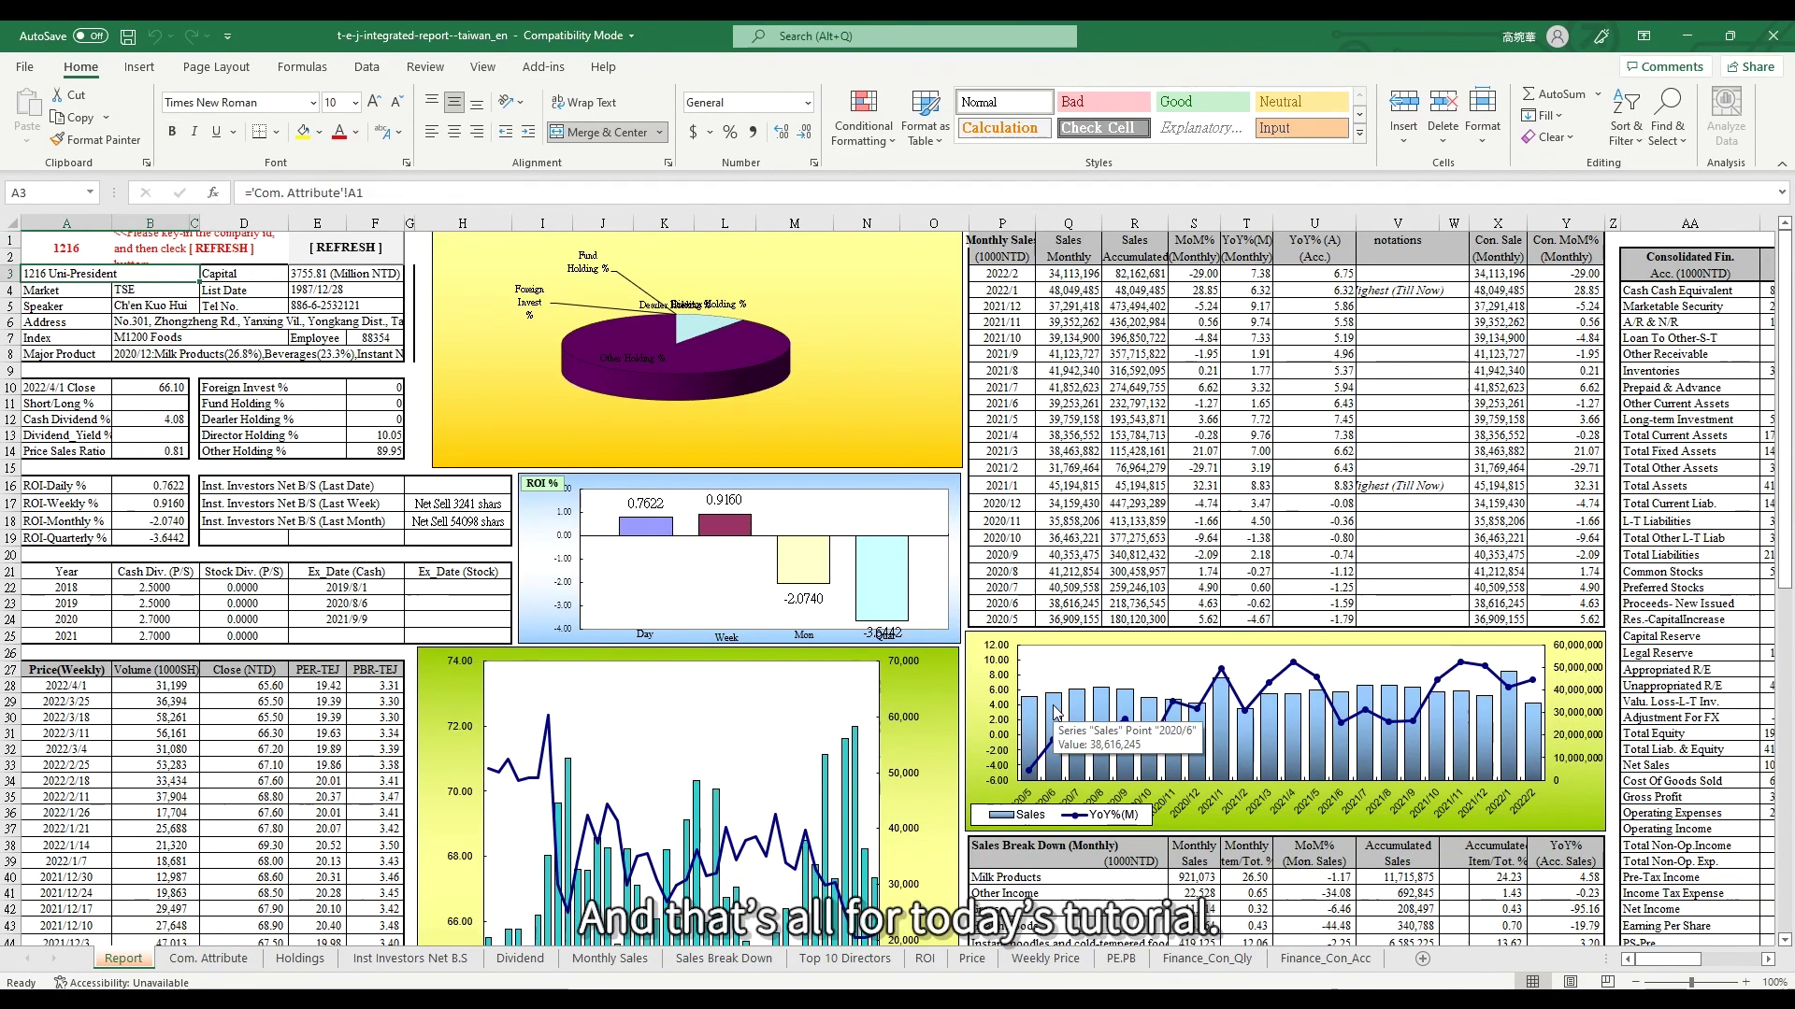